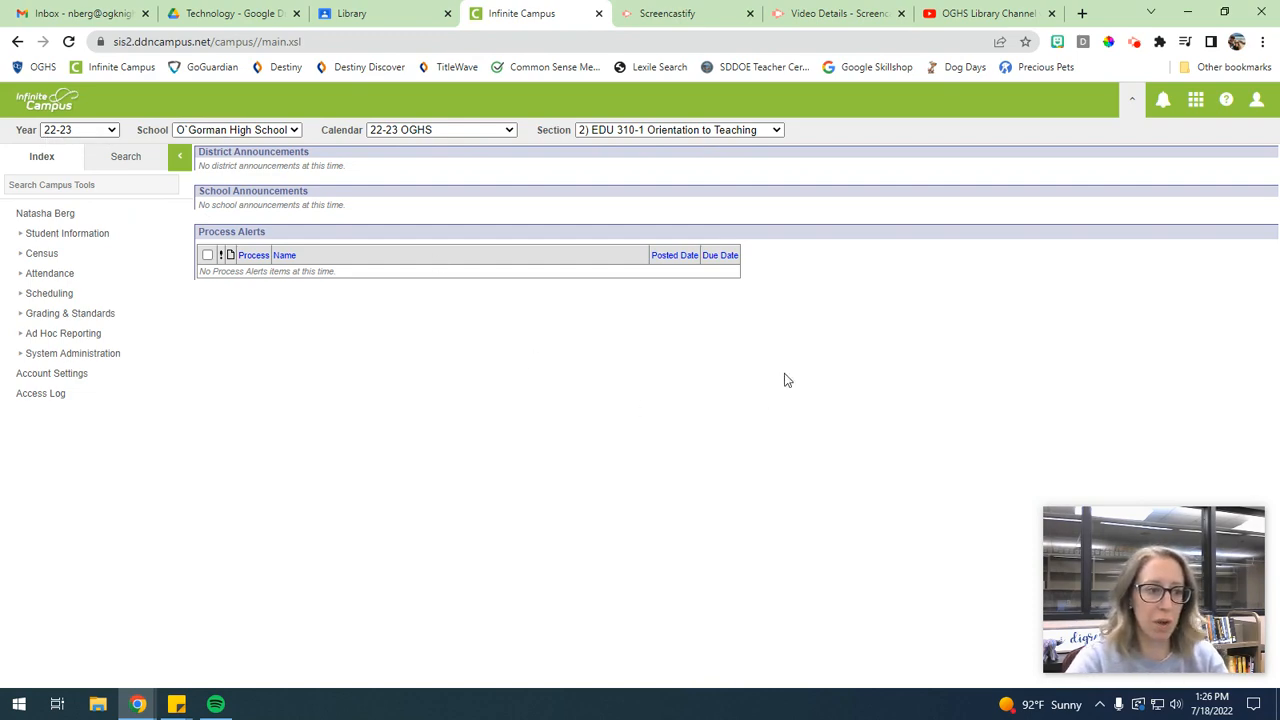
Switch to the Instruction area and open its Grade Book.
click(1197, 108)
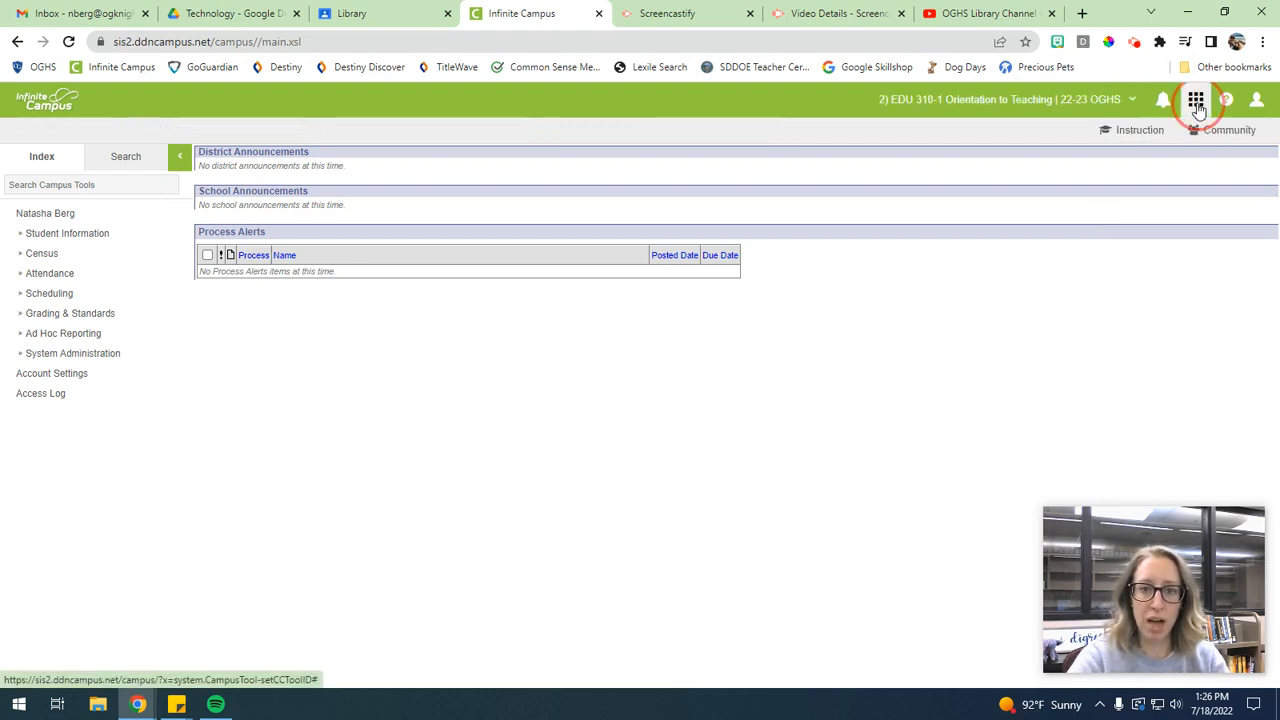
click(1142, 135)
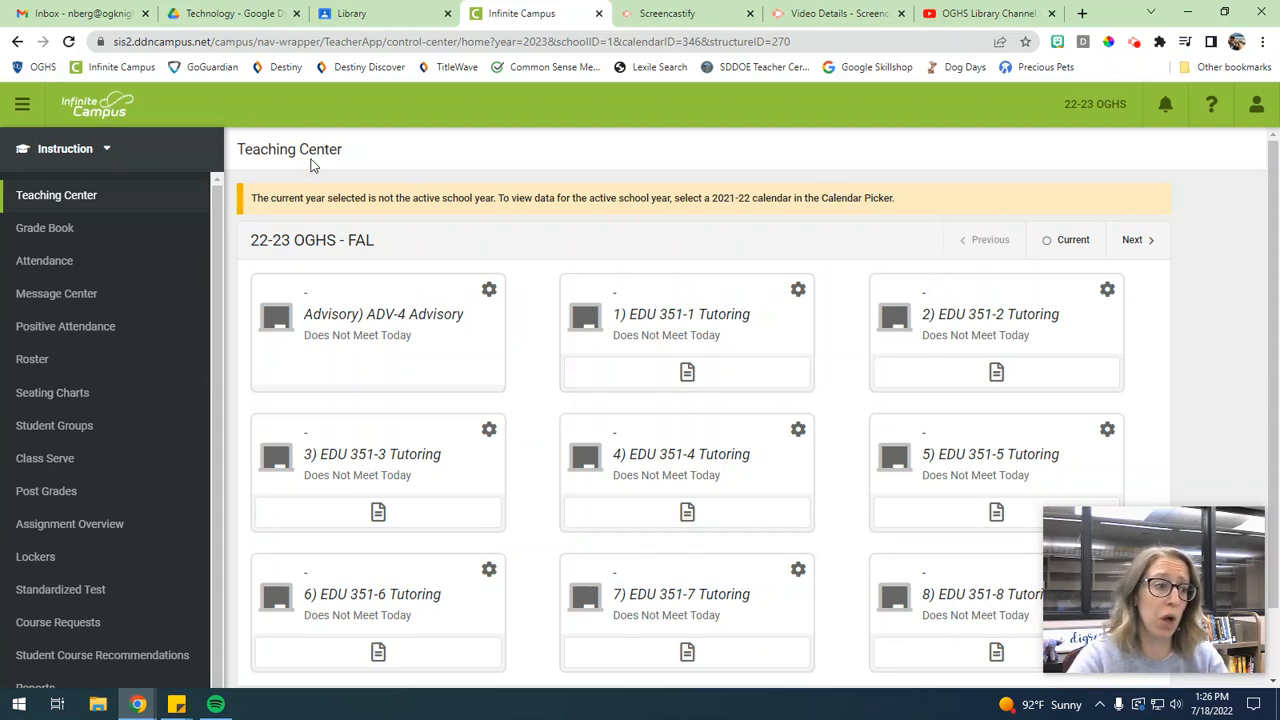
click(91, 233)
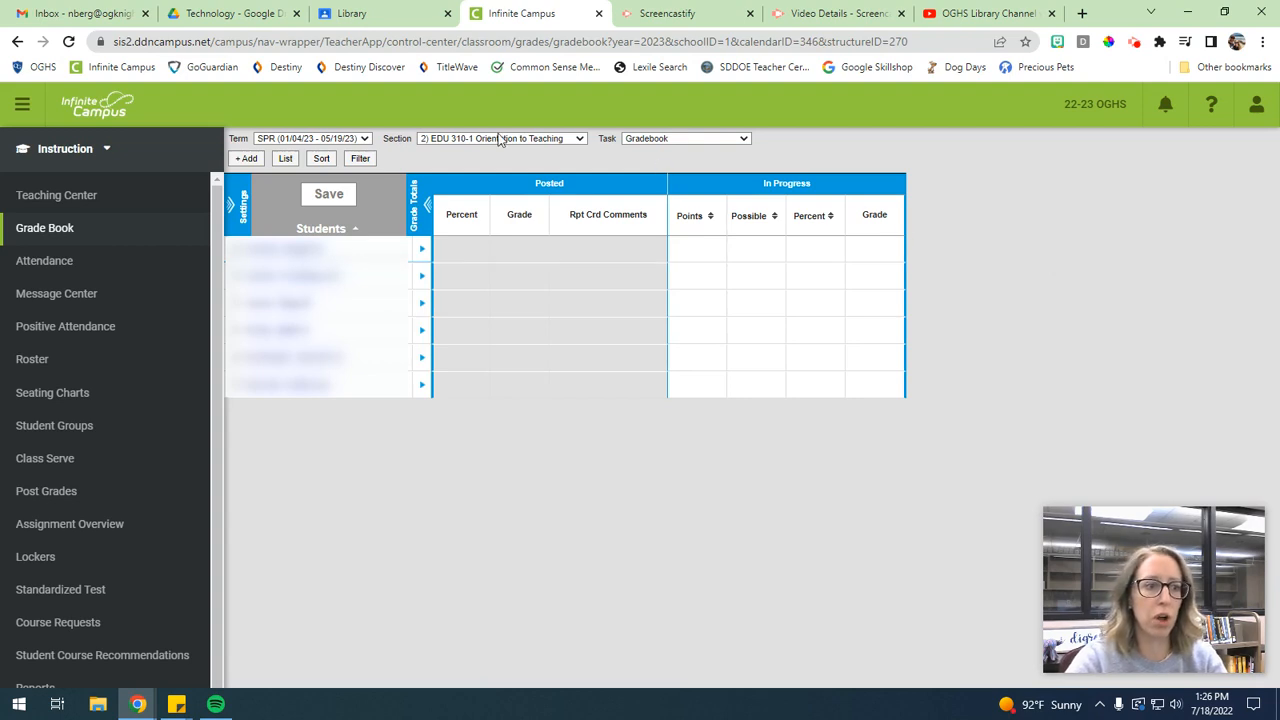
Look through the available terms, grading tasks and sections for the grade book.
click(342, 139)
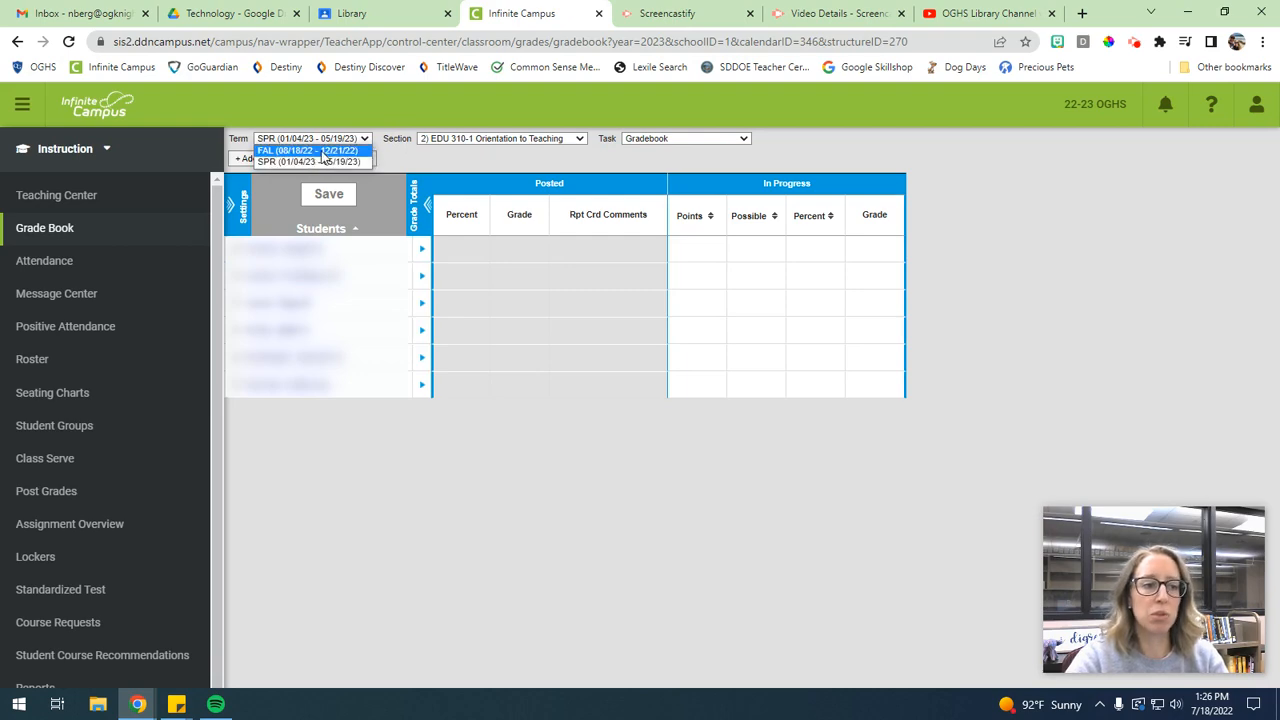
click(430, 153)
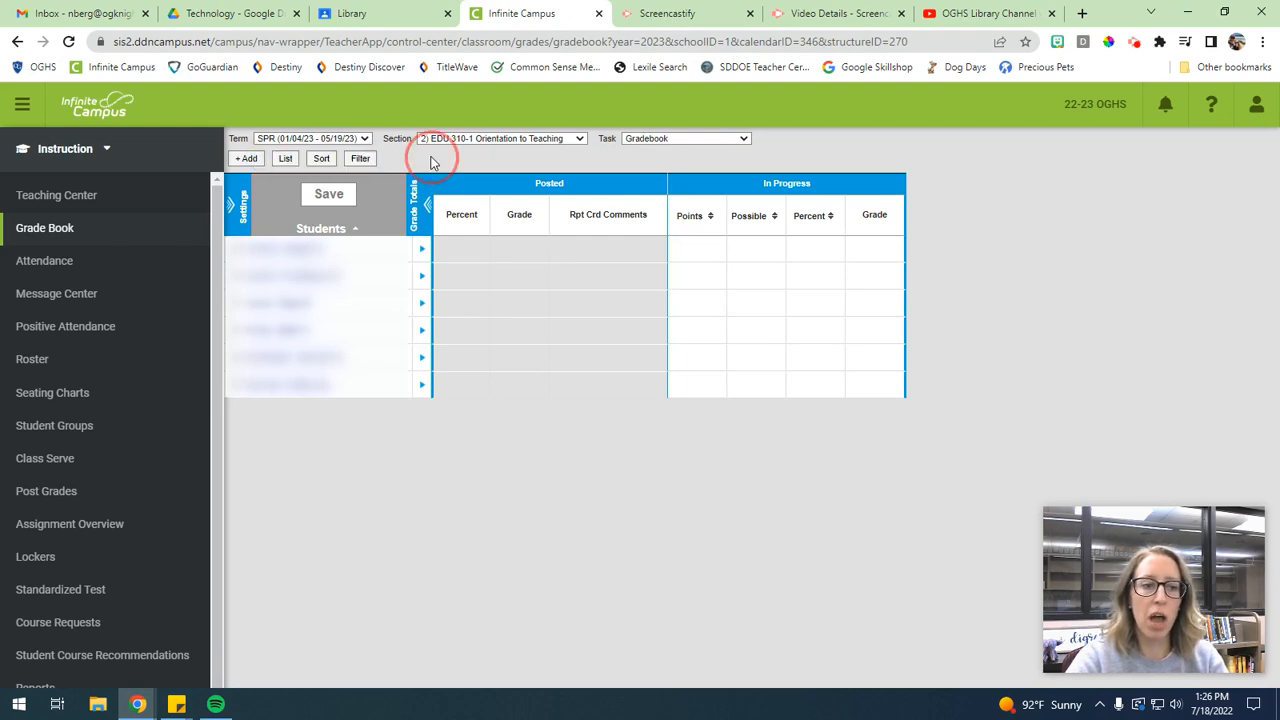
click(669, 140)
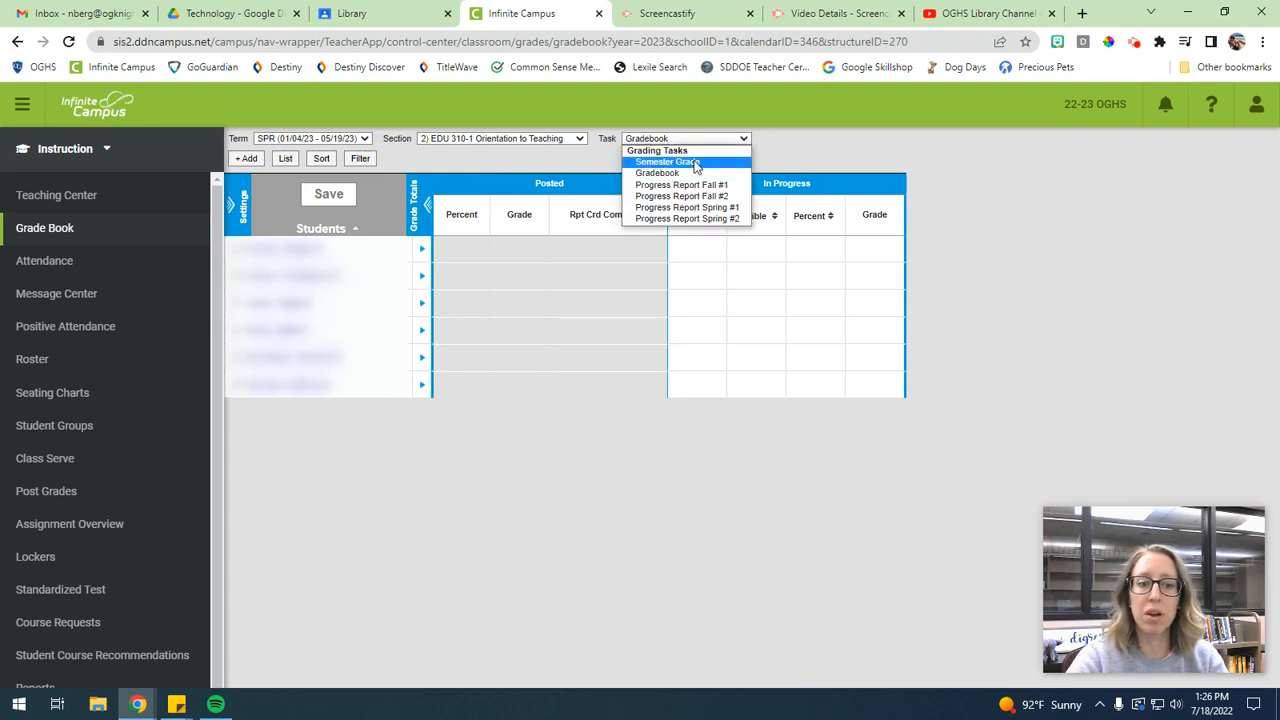
click(578, 162)
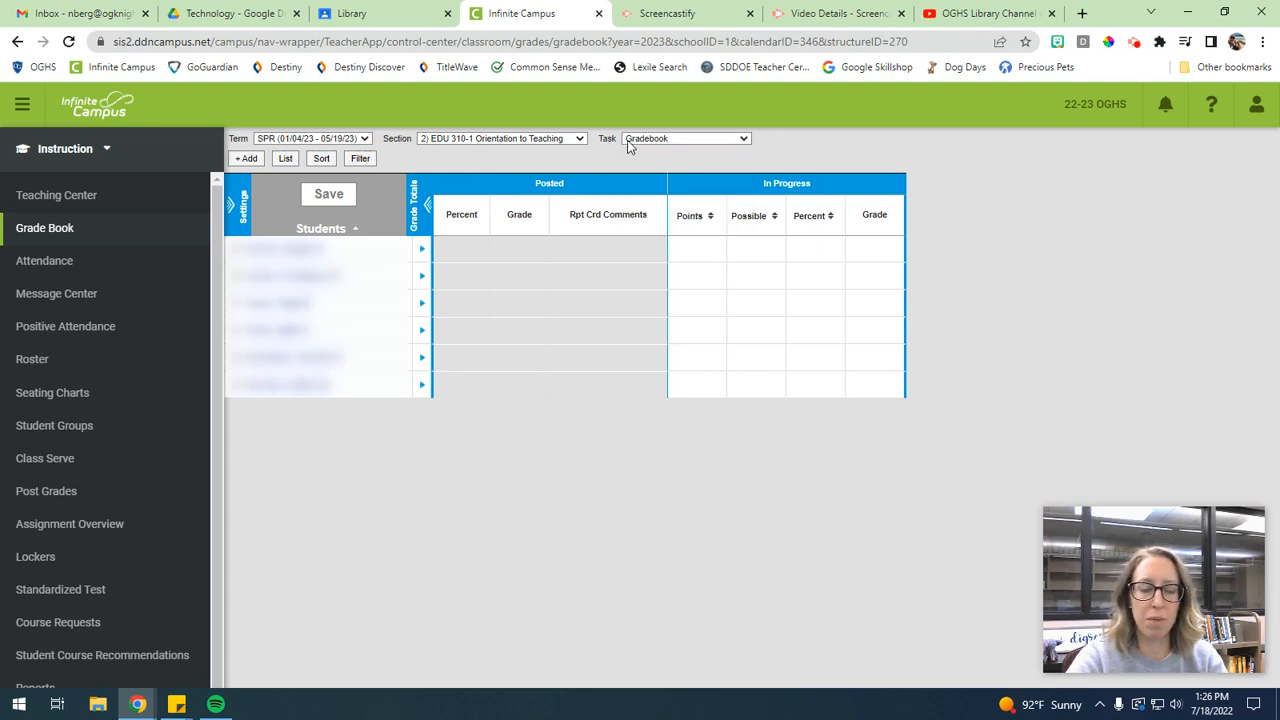
click(577, 140)
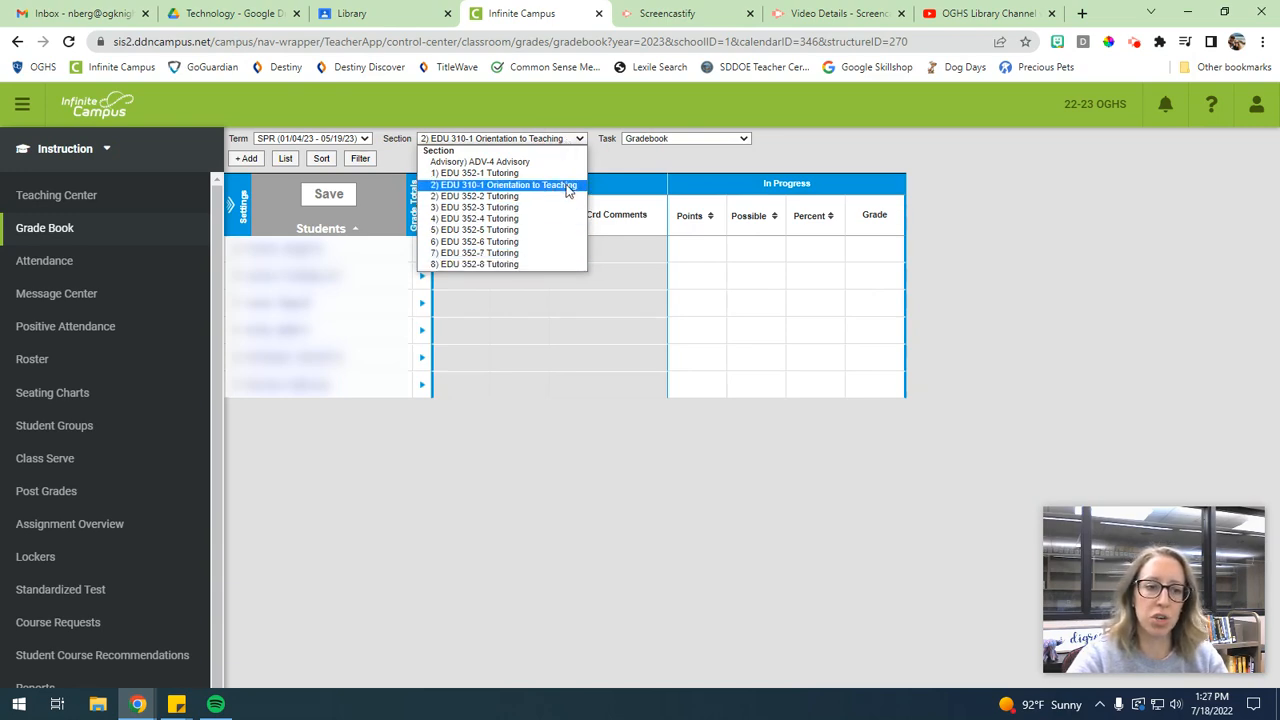
click(675, 162)
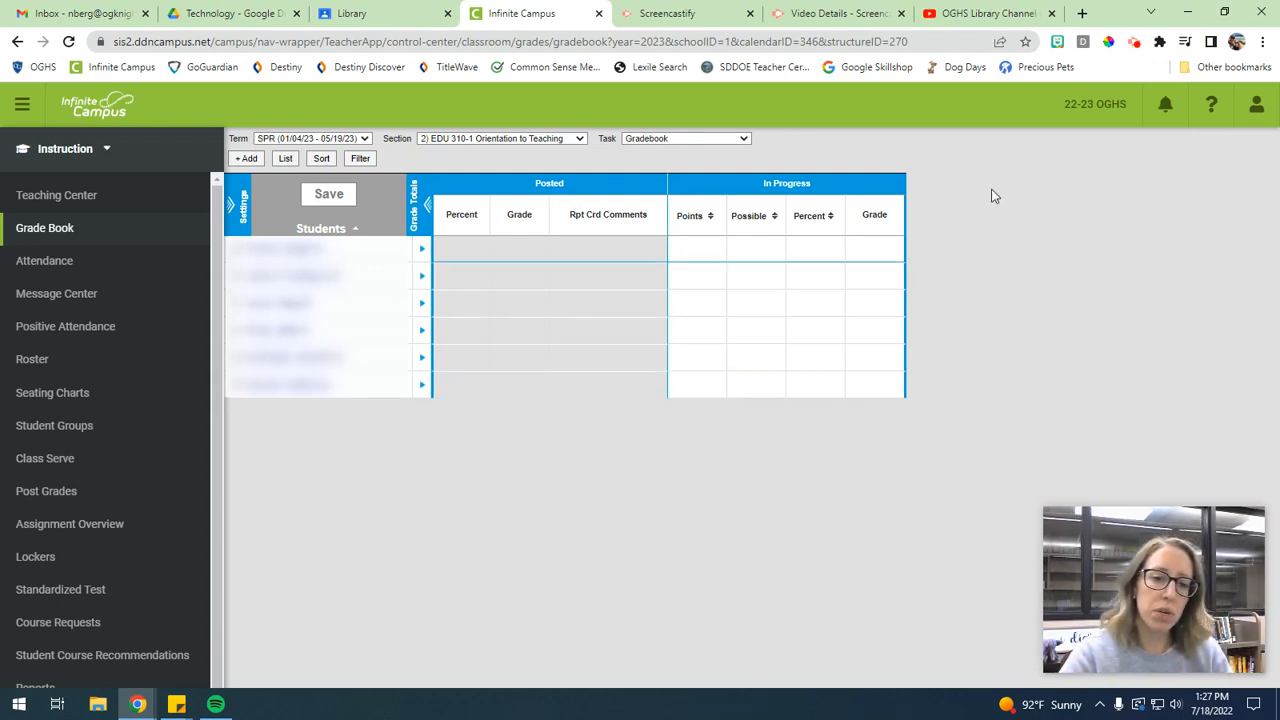
Add a new assignment titled Quiz 1 to the EDU 310-1 Orientation to Teaching section.
click(245, 159)
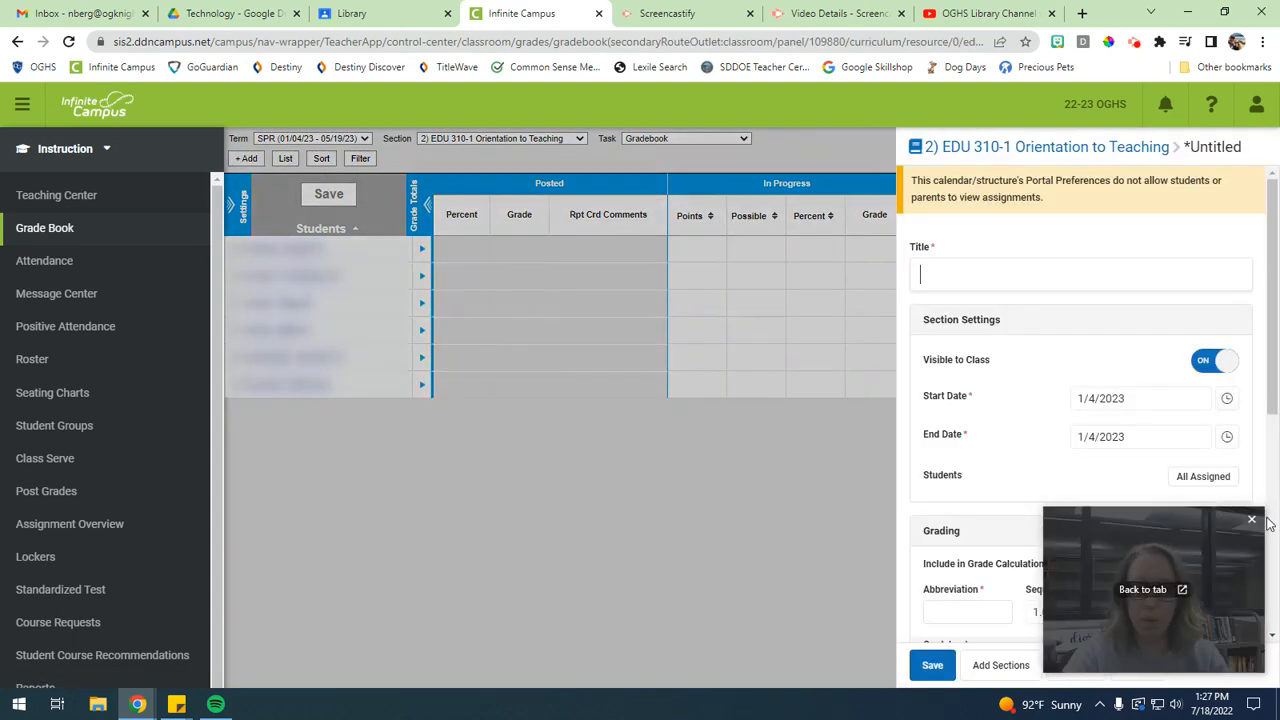
drag(1168, 526, 173, 527)
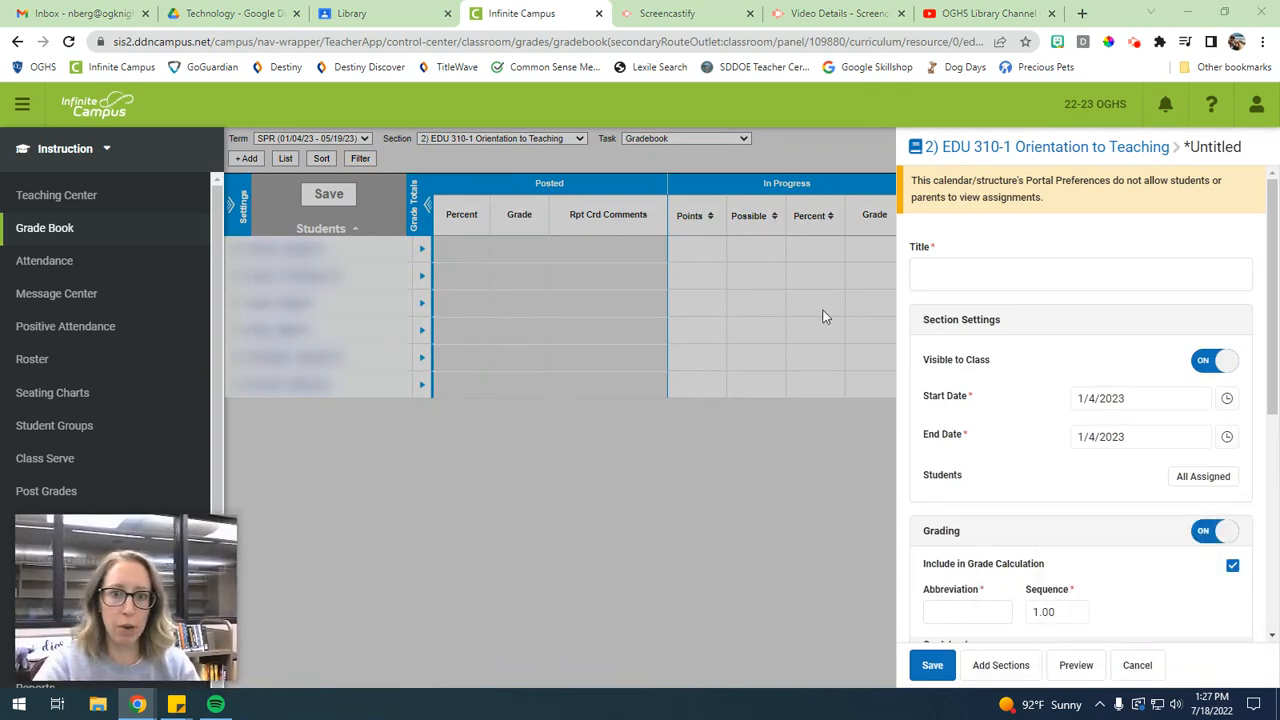
click(1057, 272)
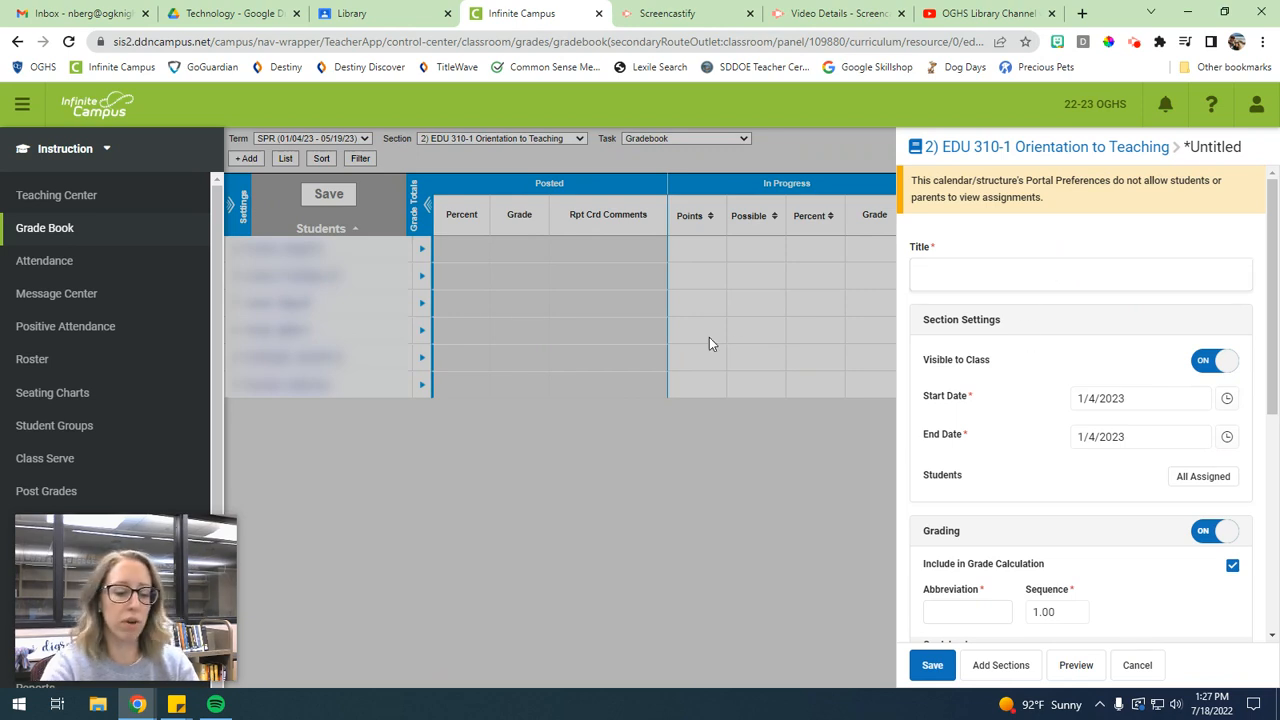
text(Quiz 1)
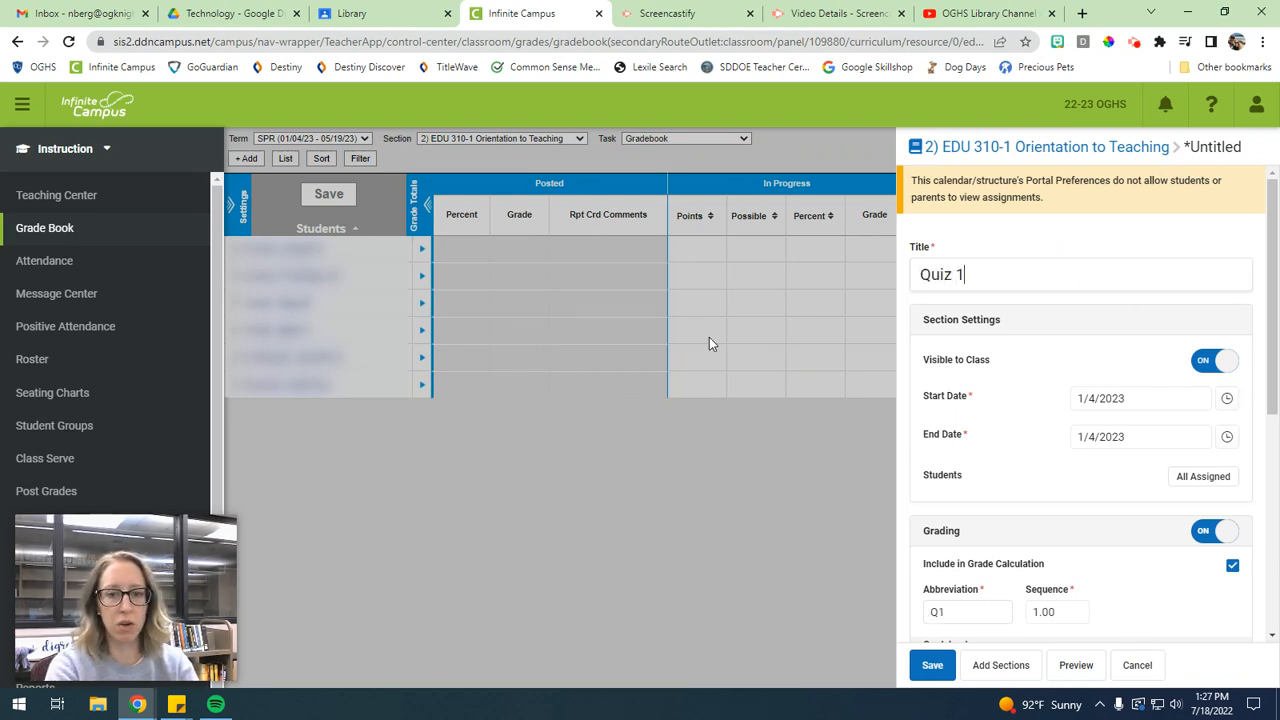
Set the Quiz 1 assignment's abbreviation to Quiz1.
scroll(1106, 380, down, 2)
scroll(1106, 380, up, 1)
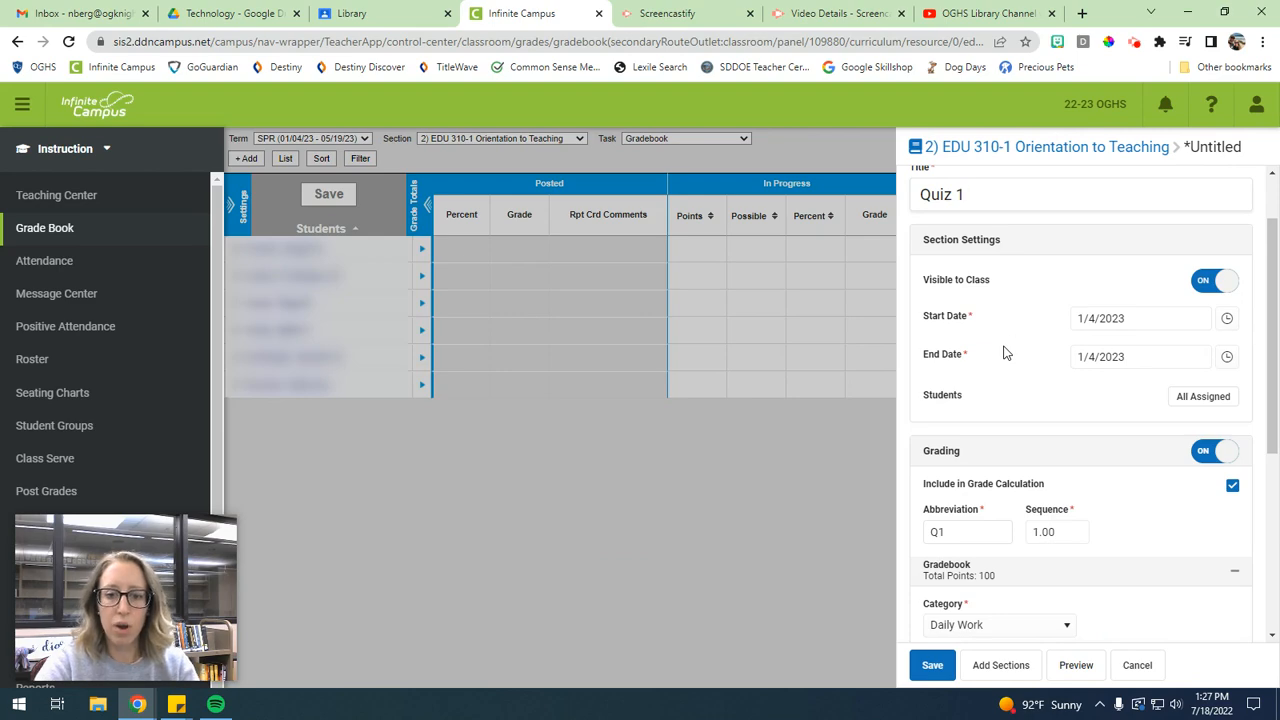
scroll(1014, 354, down, 3)
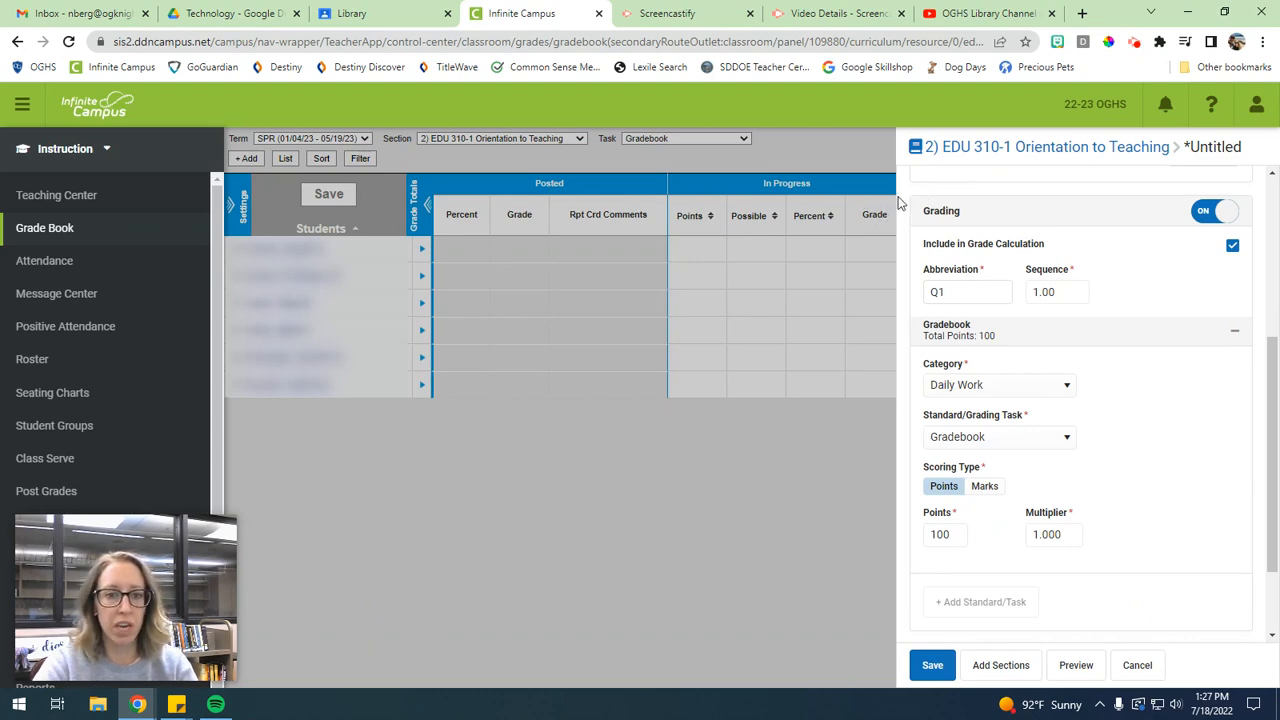
double_click(957, 294)
text(Q)
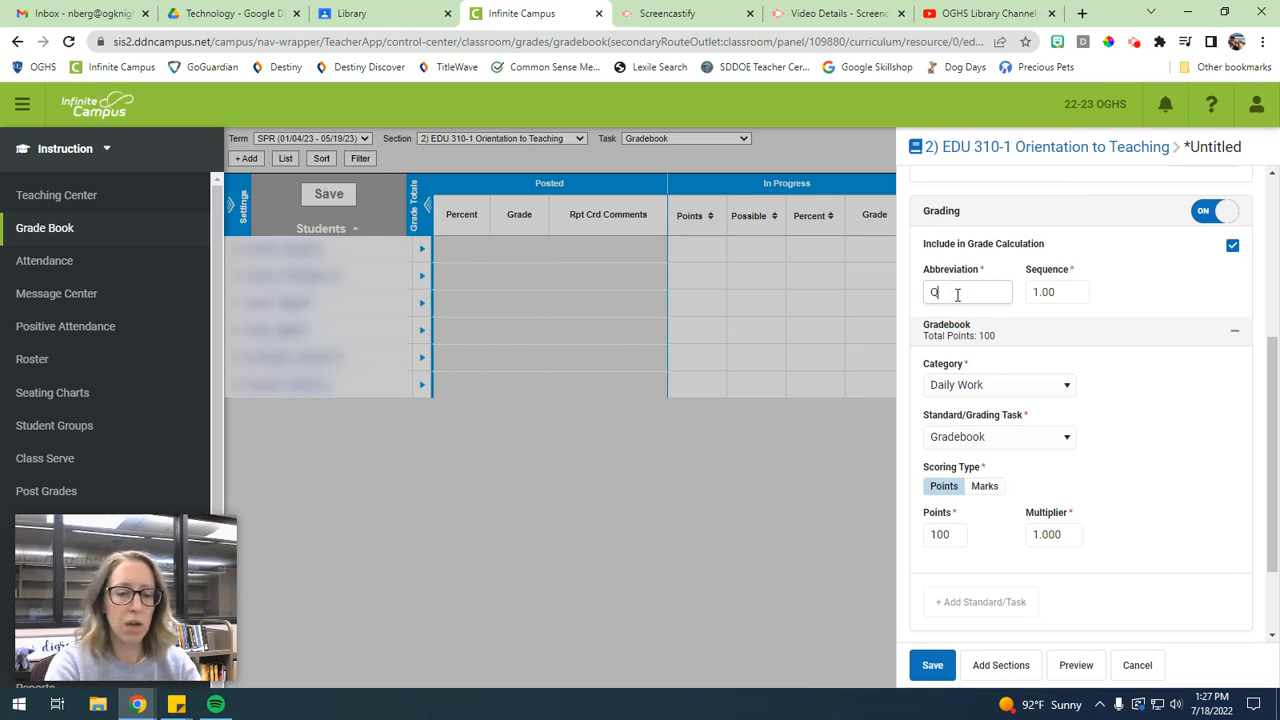
text(uiz1)
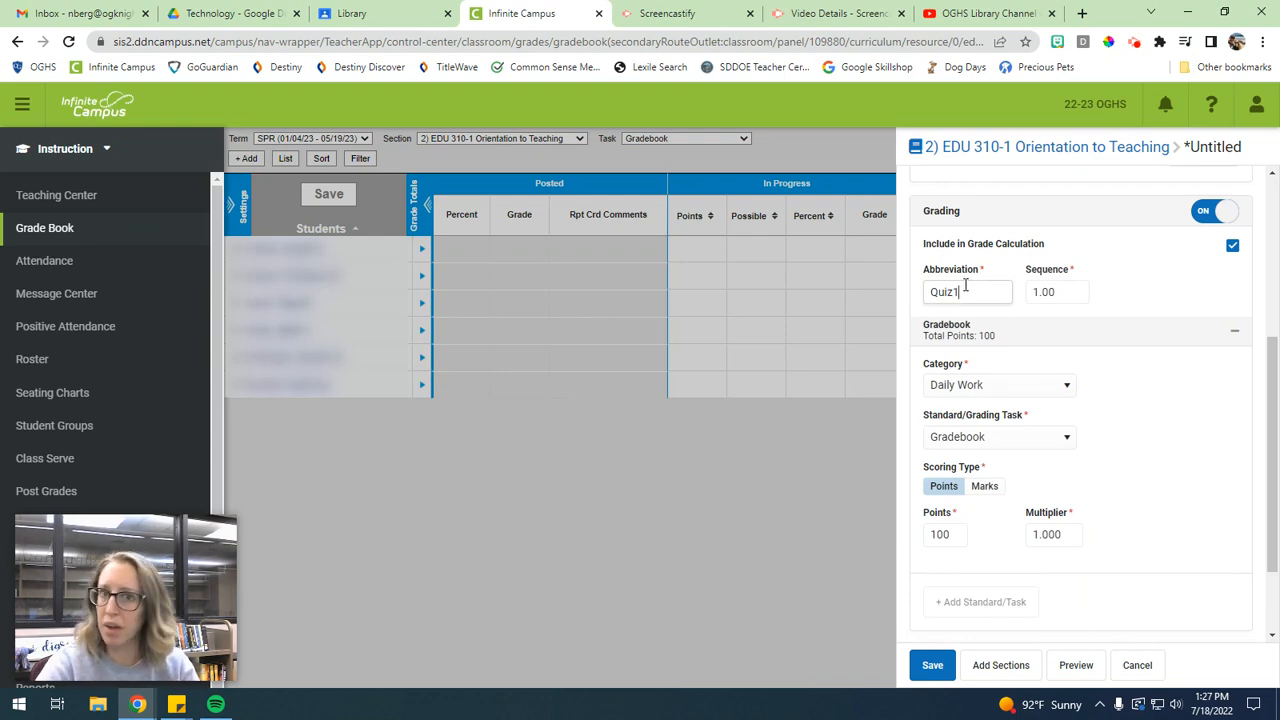
Choose Daily Work as the quiz's category and set it to 25 points.
scroll(1140, 369, down, 1)
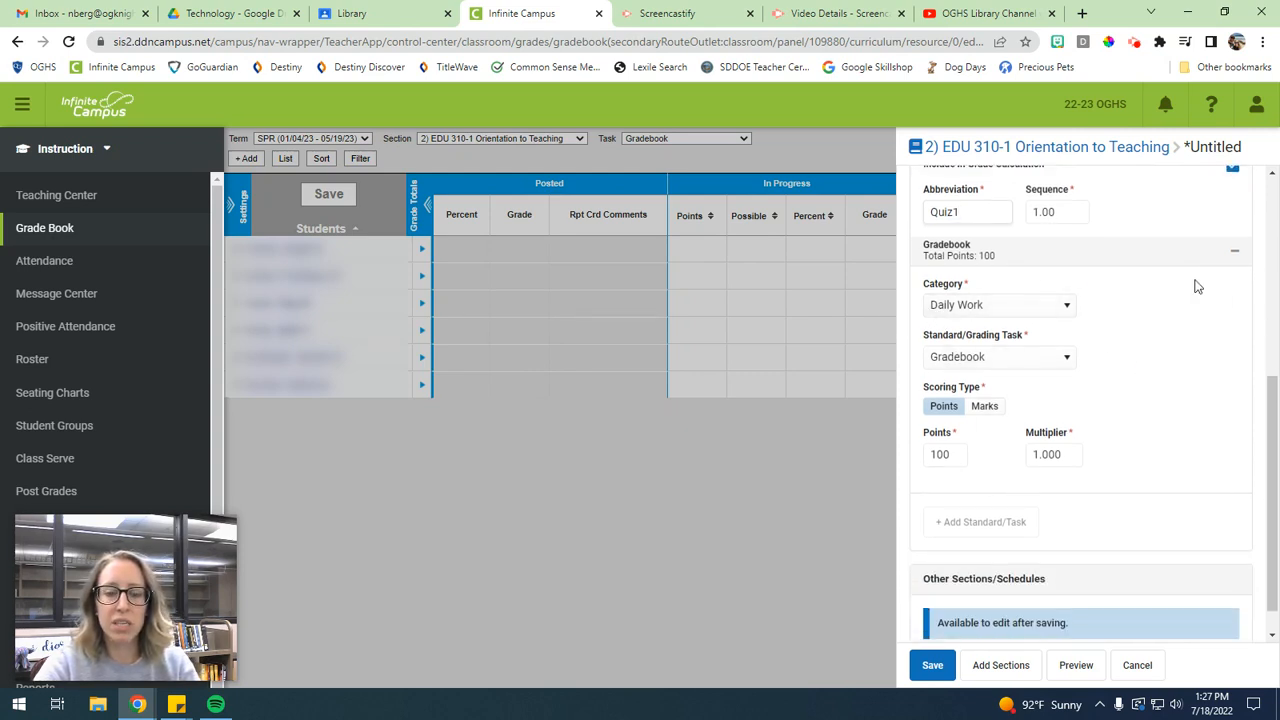
click(1046, 315)
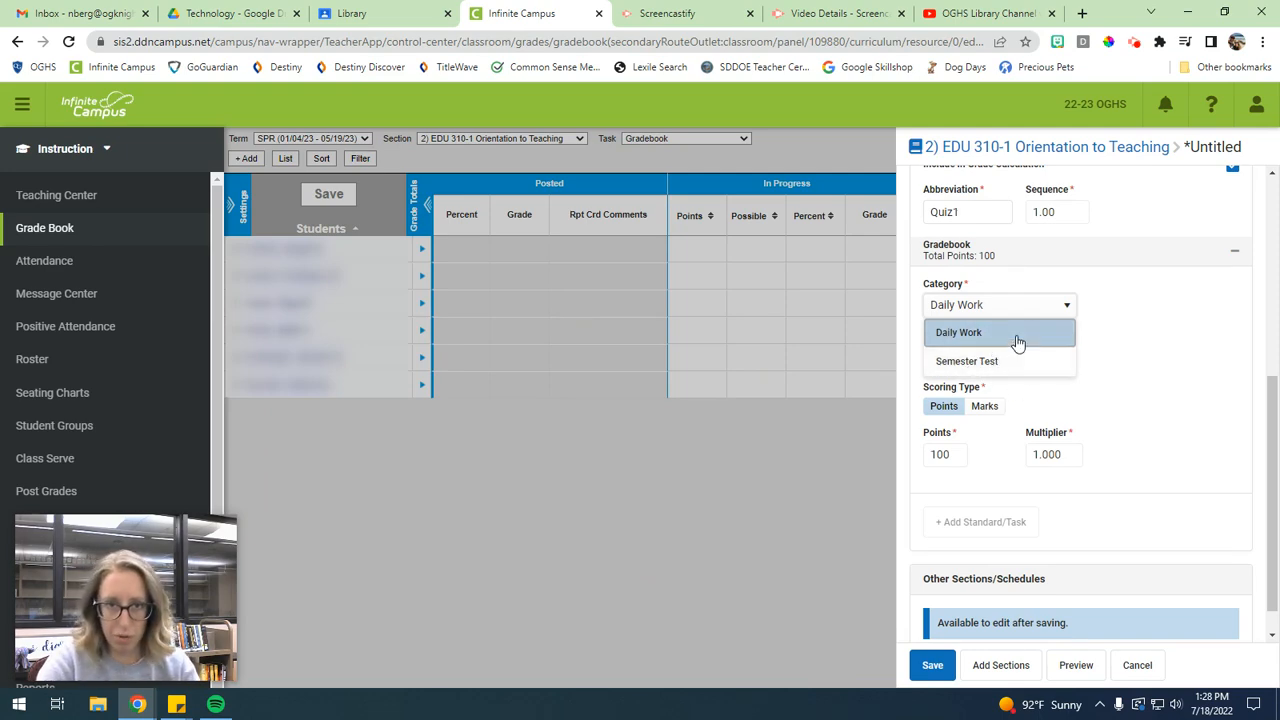
click(1015, 340)
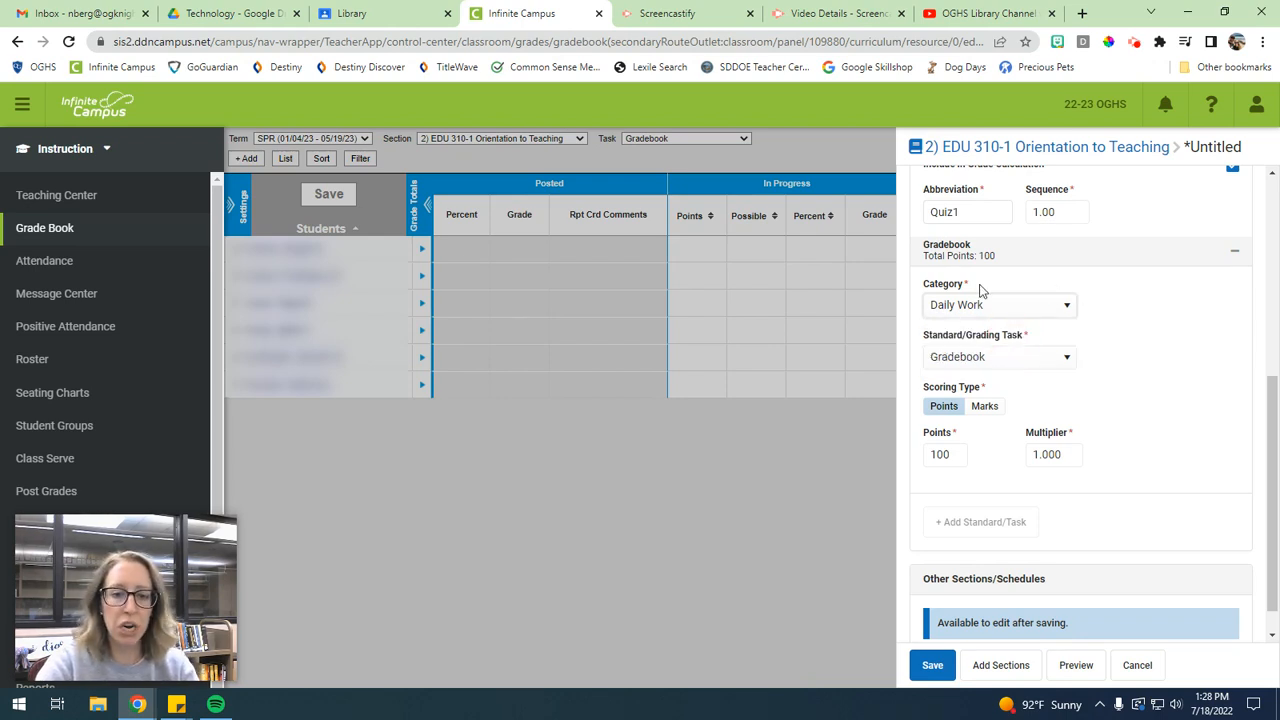
click(935, 454)
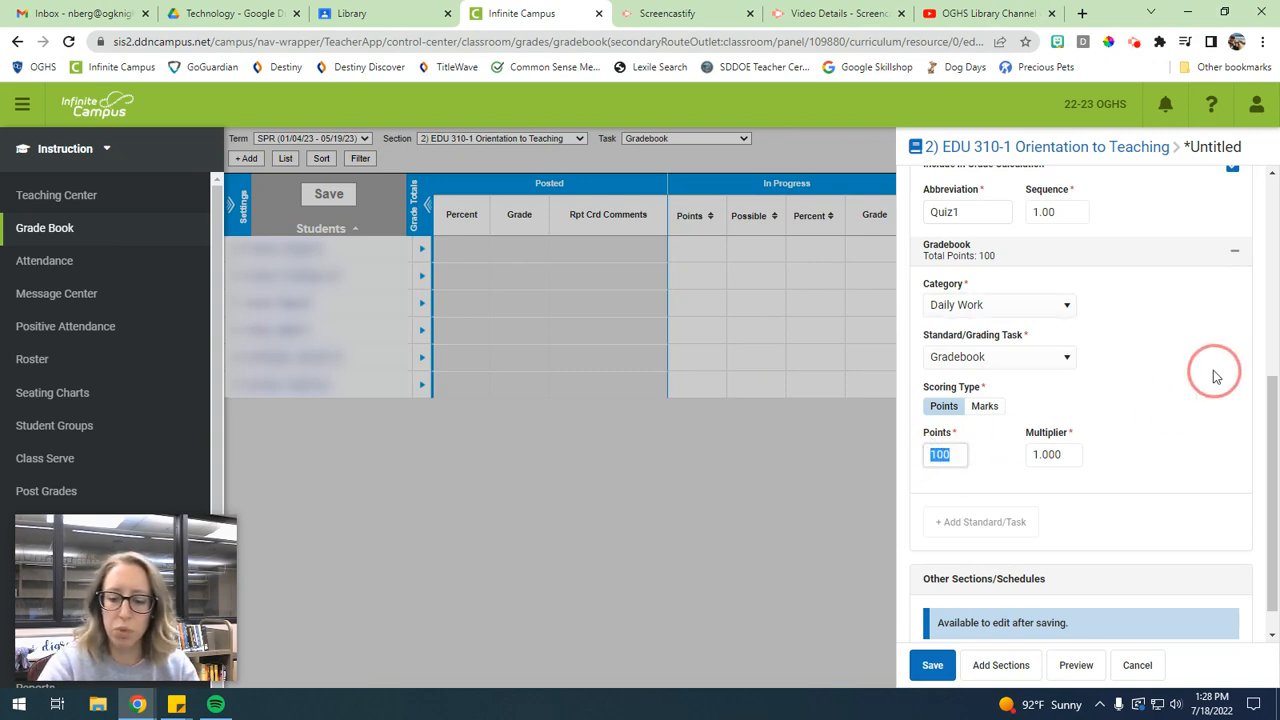
text(25)
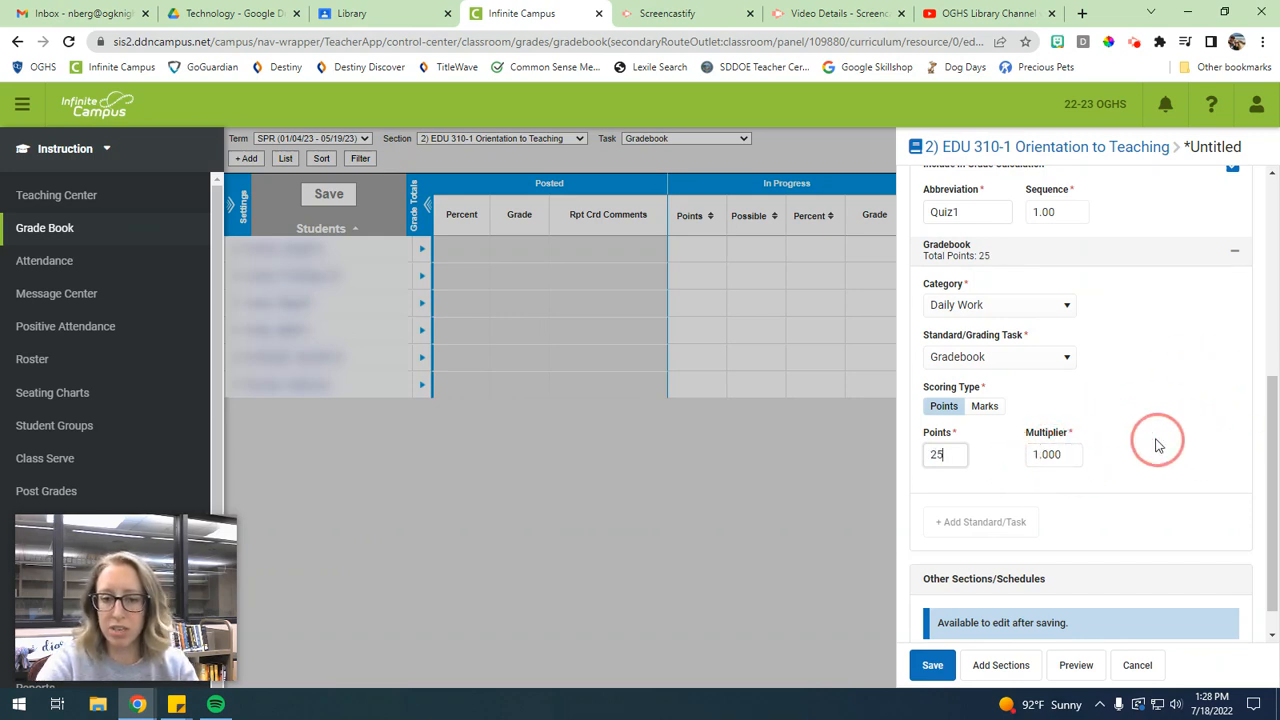
scroll(1152, 440, down, 1)
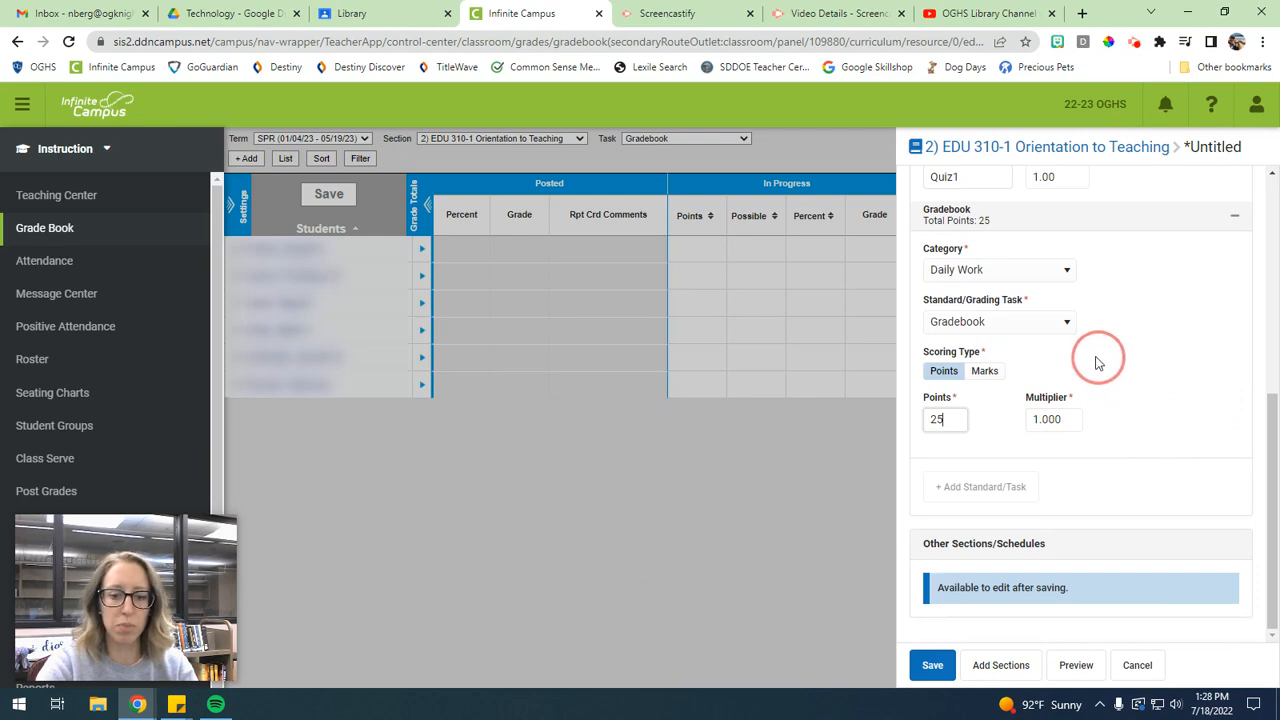
scroll(1200, 365, up, 2)
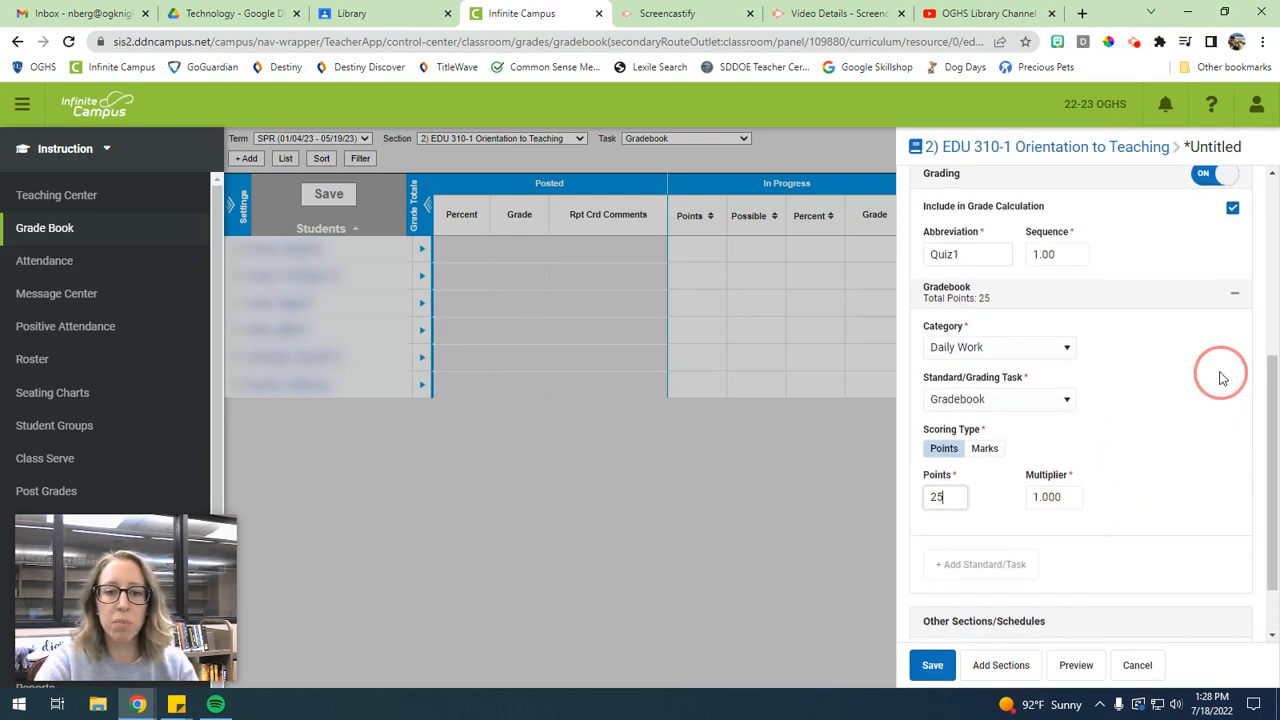
scroll(1220, 371, down, 2)
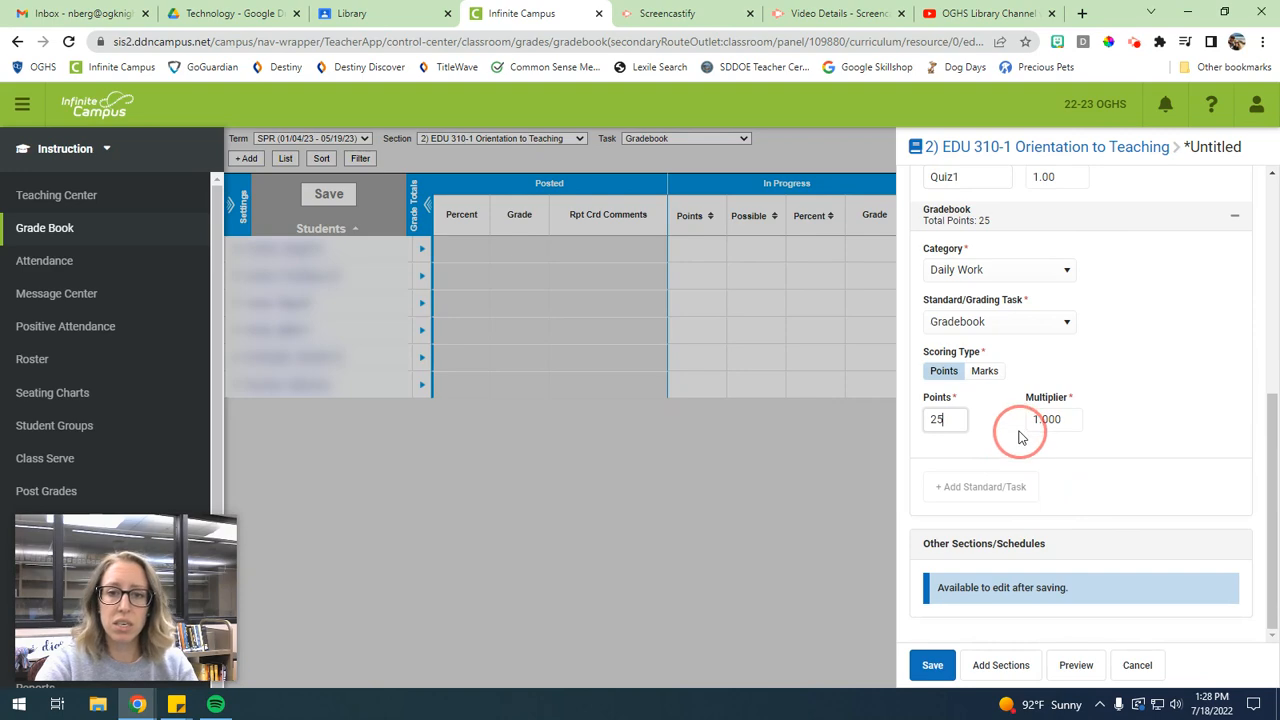
Copy Quiz 1 to the Tutoring sections EDU 351-1, 351-2, 351-3 and 351-6, save the copies and close the assignment.
click(1001, 668)
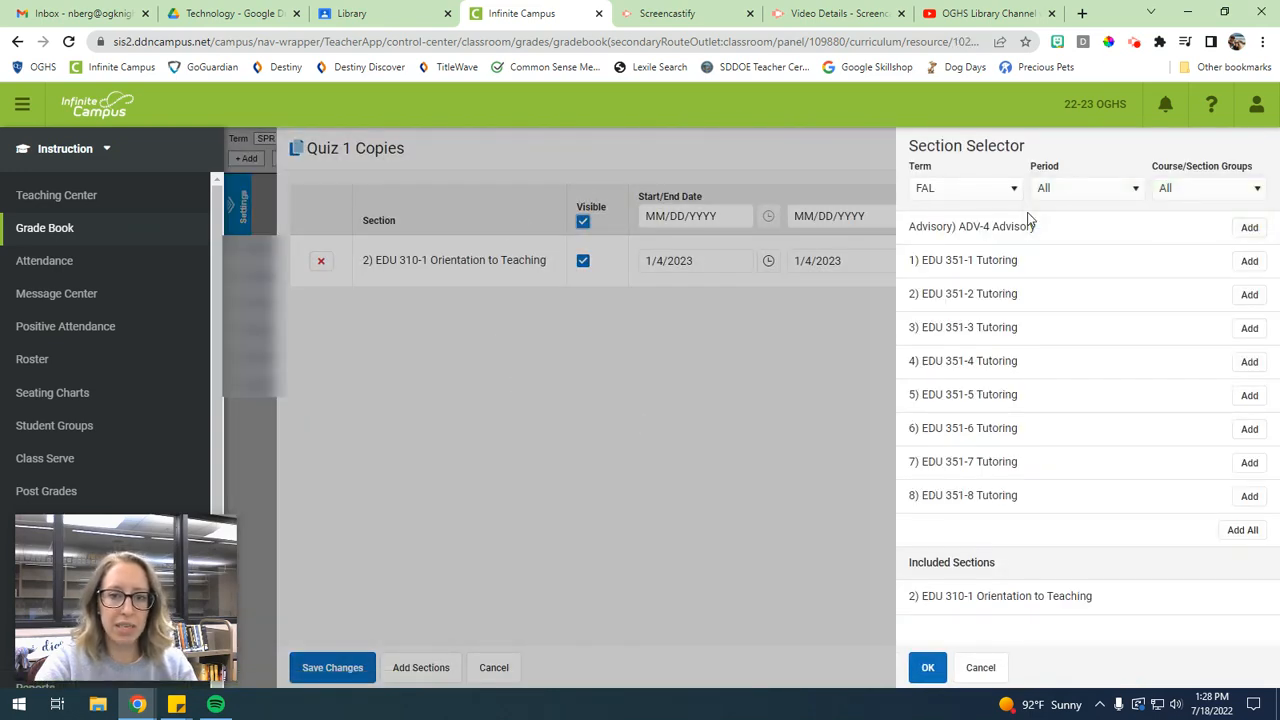
click(1250, 263)
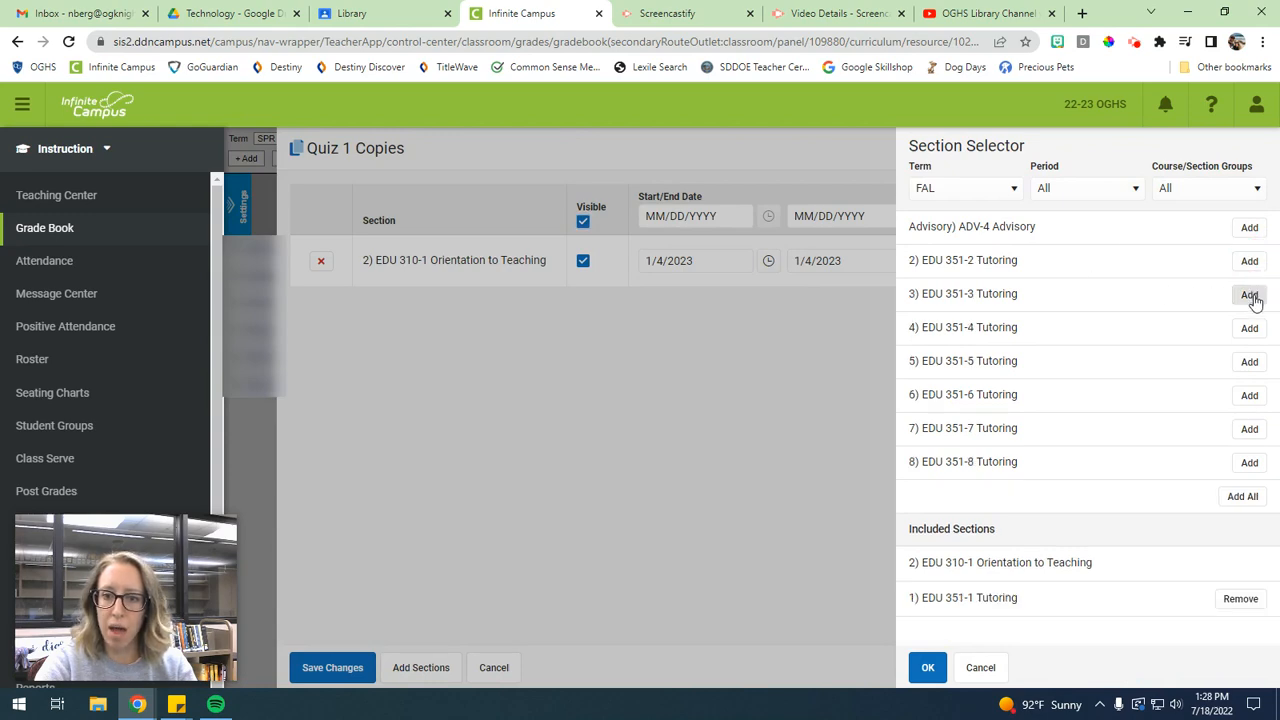
click(1250, 294)
click(1250, 261)
click(1250, 330)
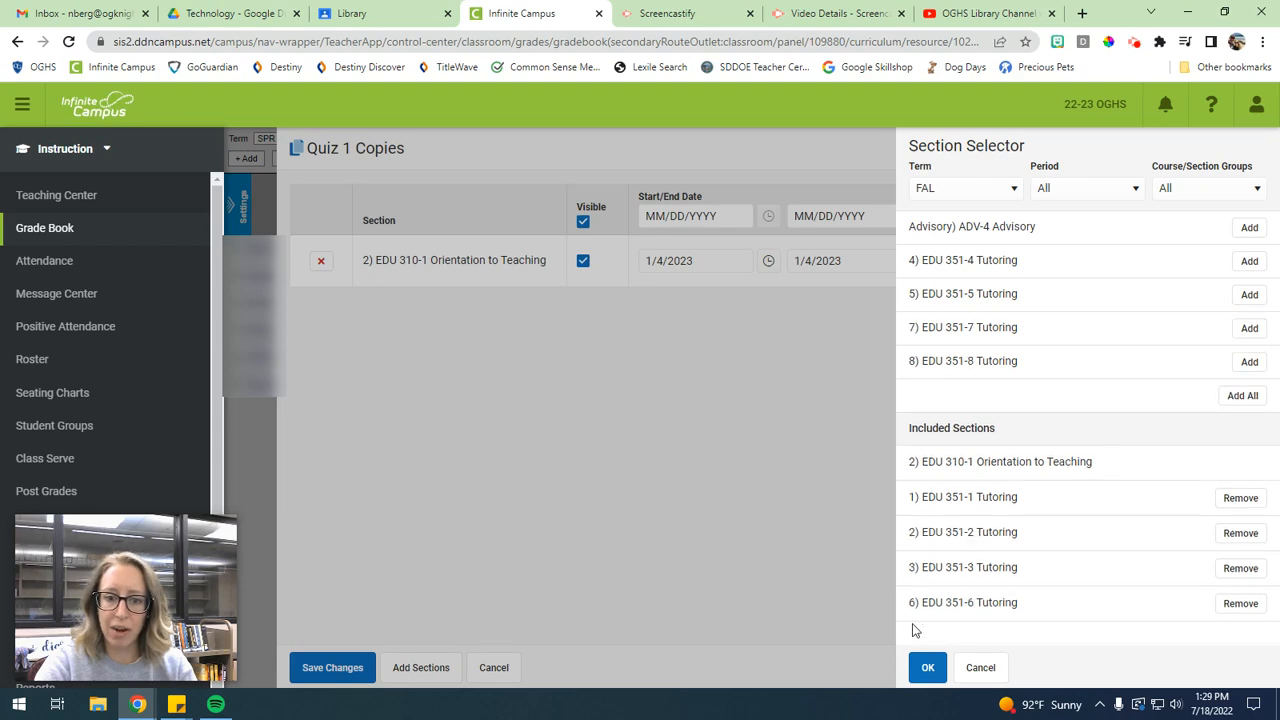
click(928, 667)
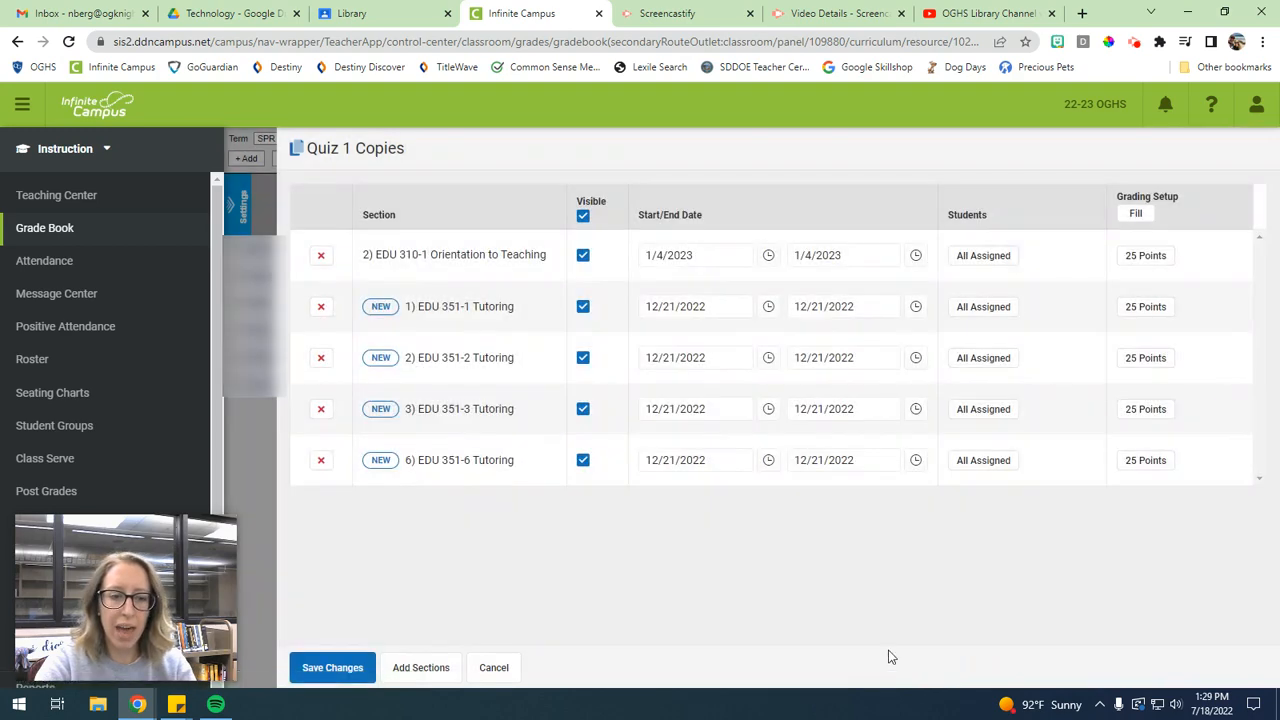
click(337, 668)
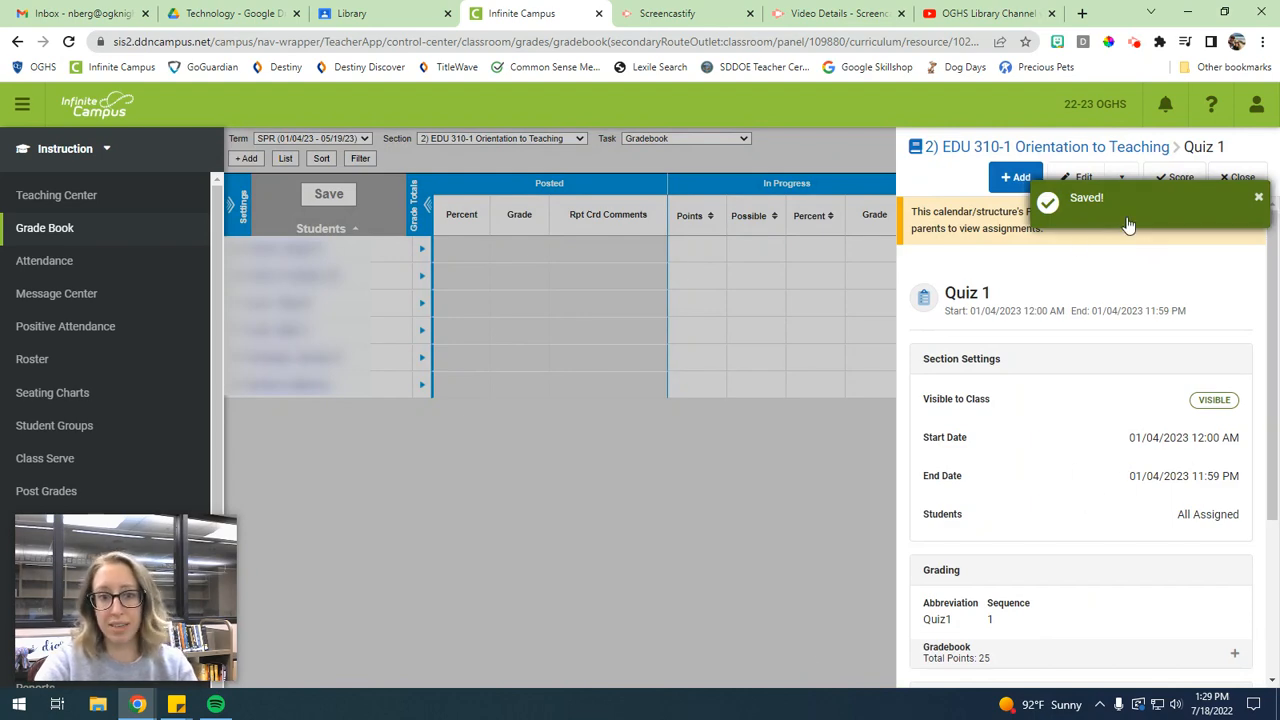
click(1240, 177)
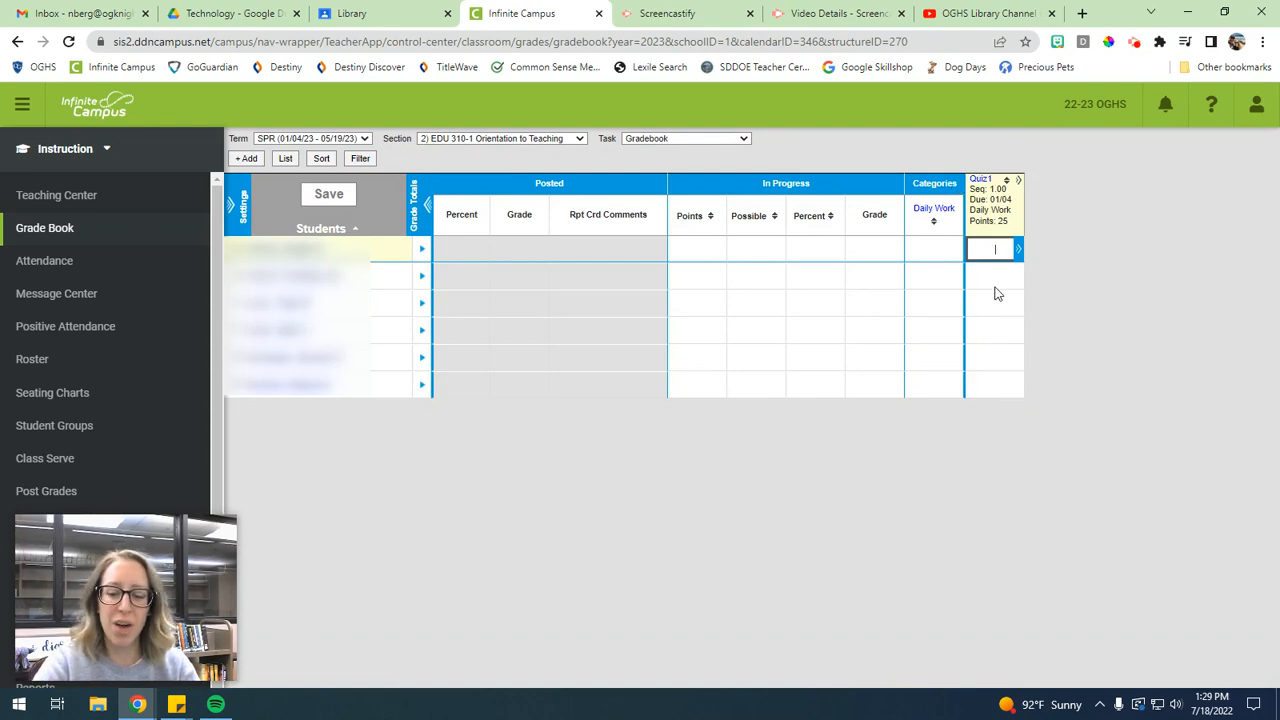
Enter the Quiz1 scores 26, 23, 21, 22, 23 and 10 for the six students in list order.
key(Return)
text(23)
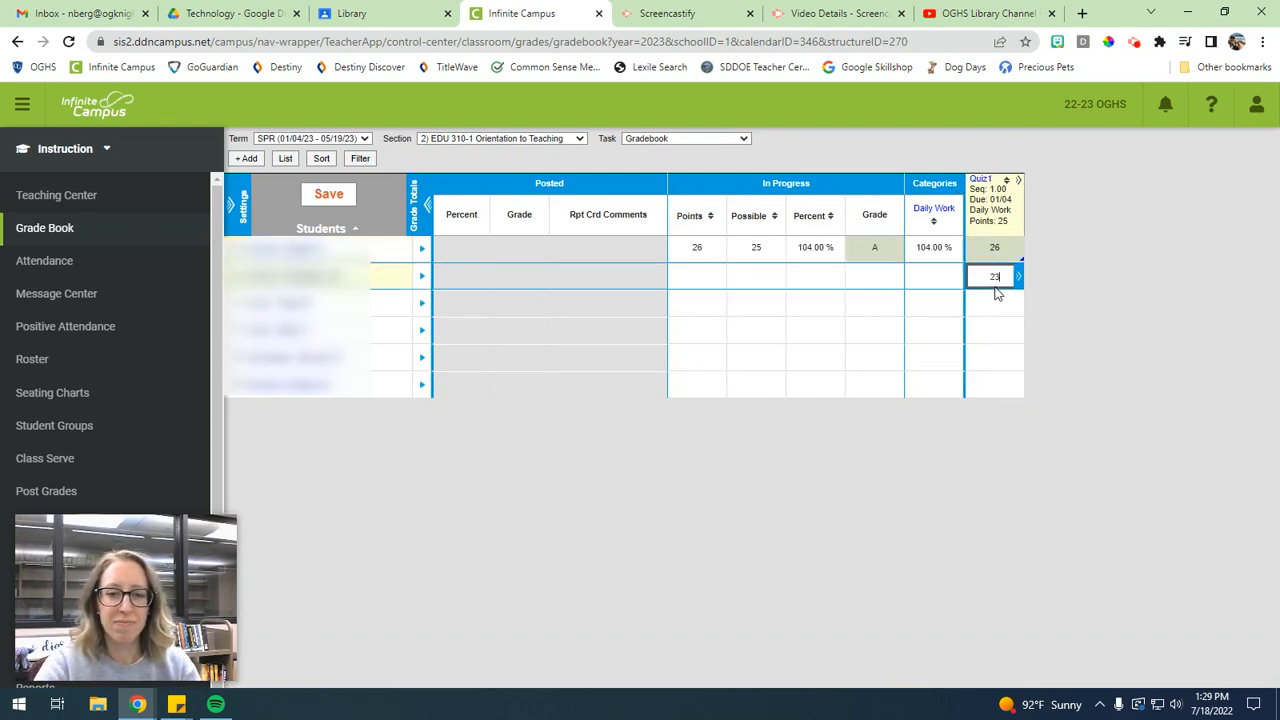
key(Return)
text(21)
key(Return)
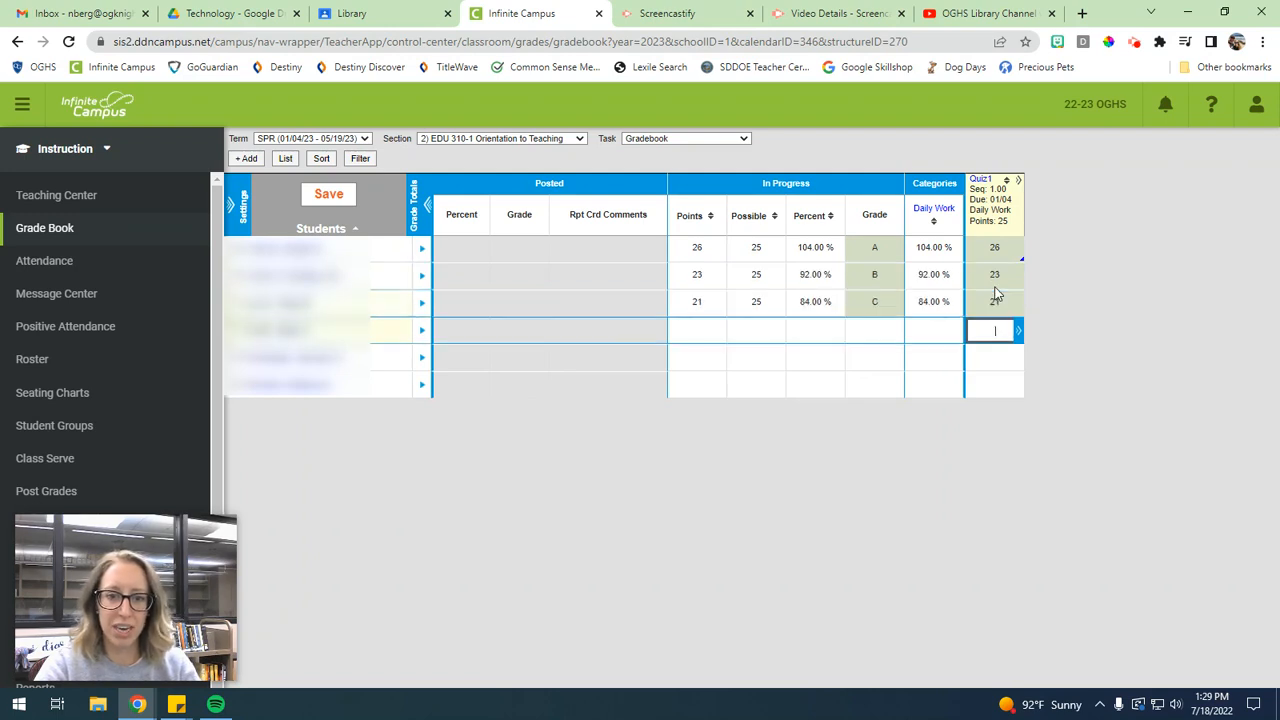
text(22)
key(Return)
text(23)
key(Return)
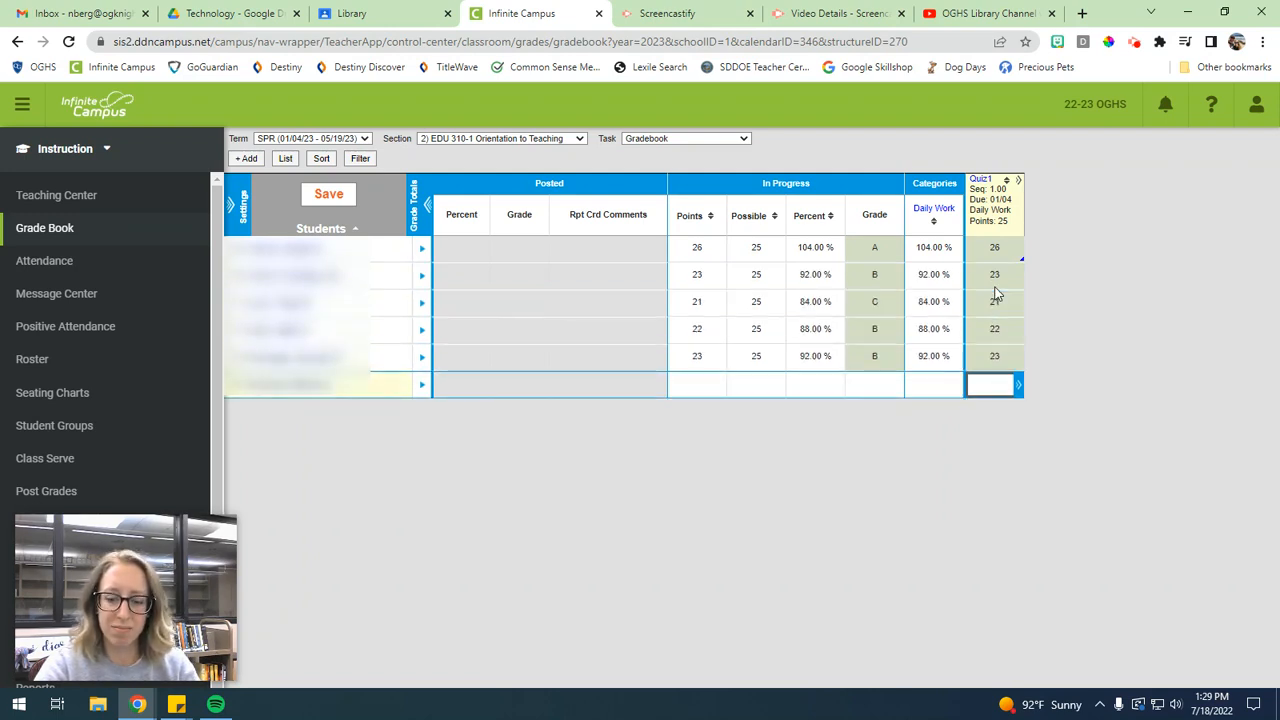
text(10)
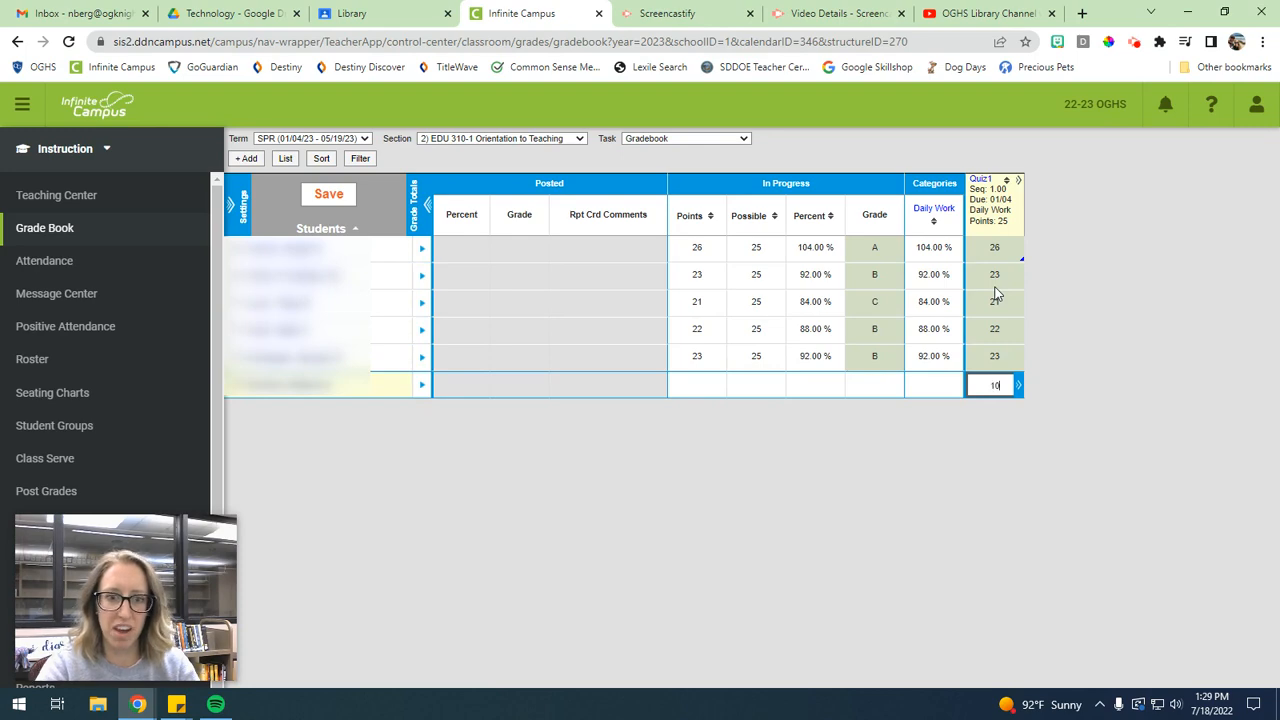
Clear the Quiz1 scores of all six students and save the grade book.
key(Return)
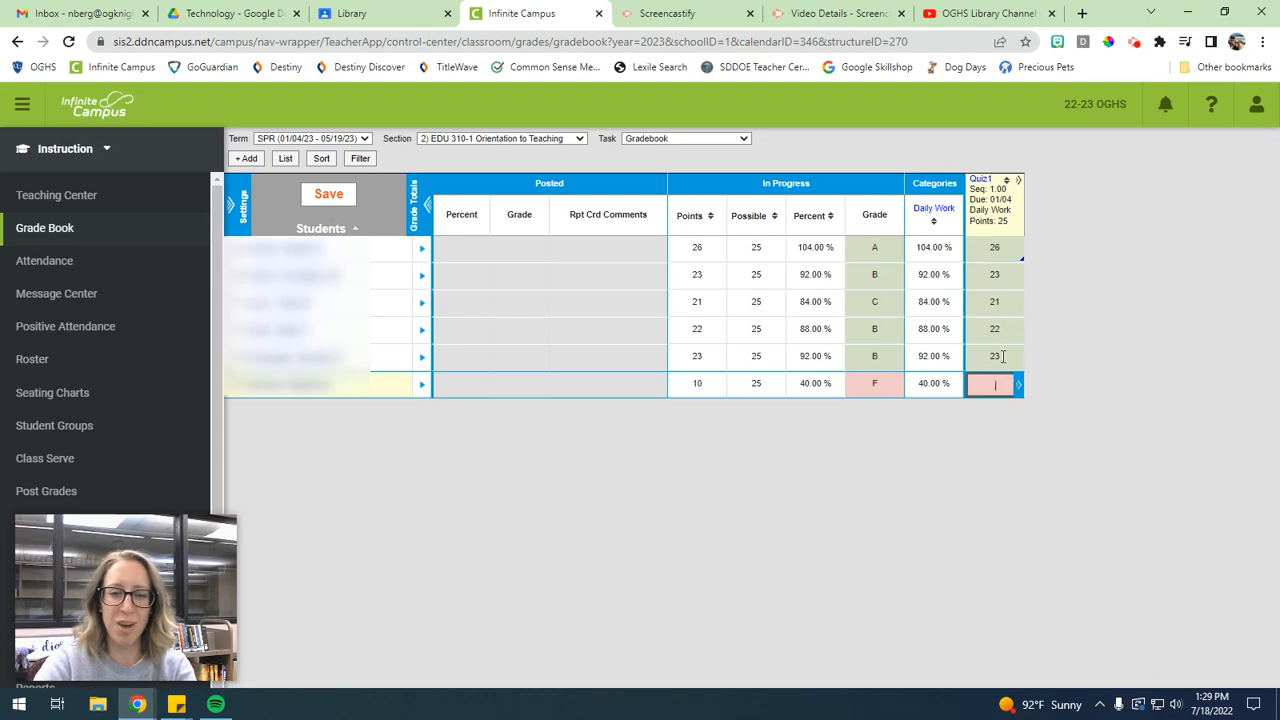
click(1003, 356)
key(BackSpace)
click(1002, 330)
key(BackSpace)
click(995, 303)
key(BackSpace)
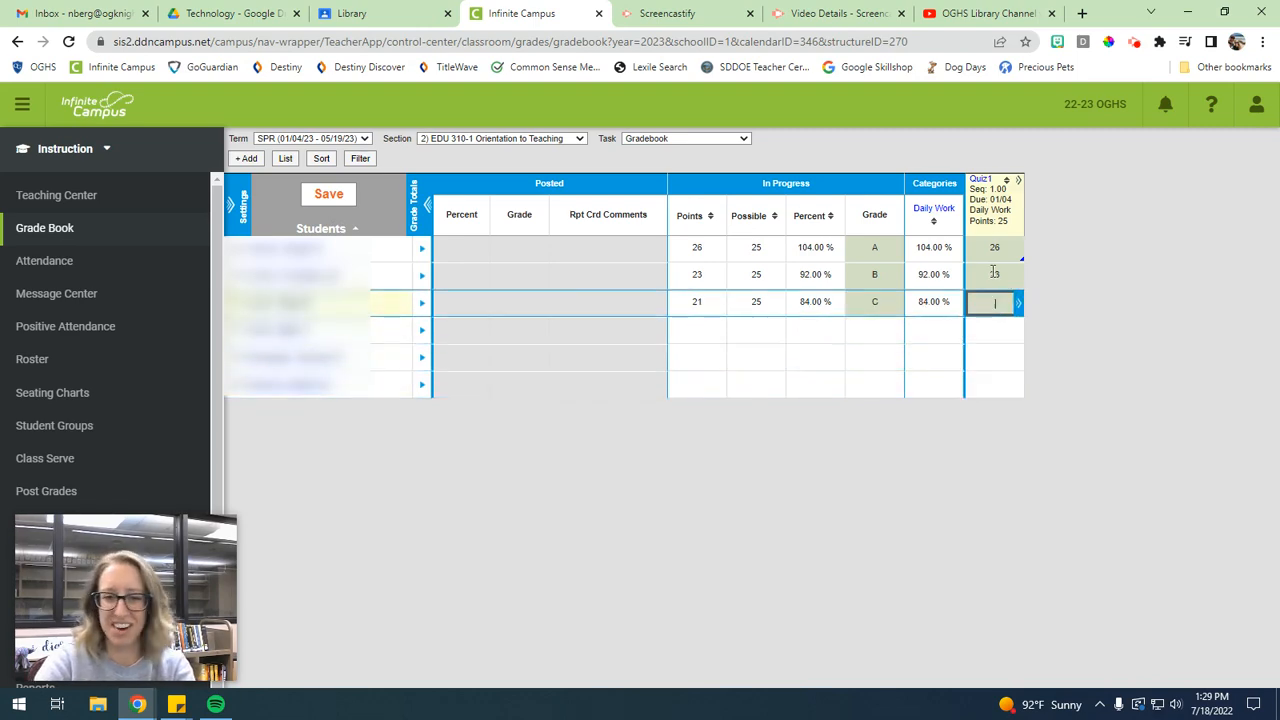
click(994, 274)
key(BackSpace)
click(995, 248)
key(BackSpace)
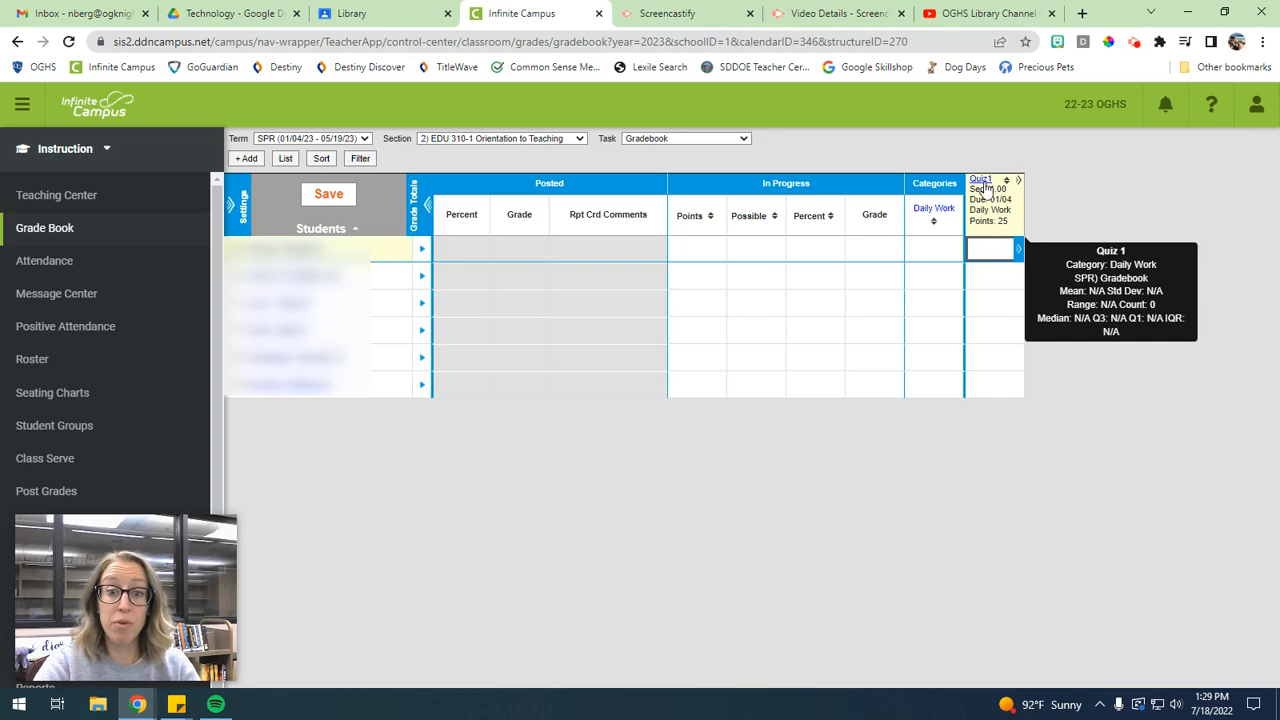
click(330, 195)
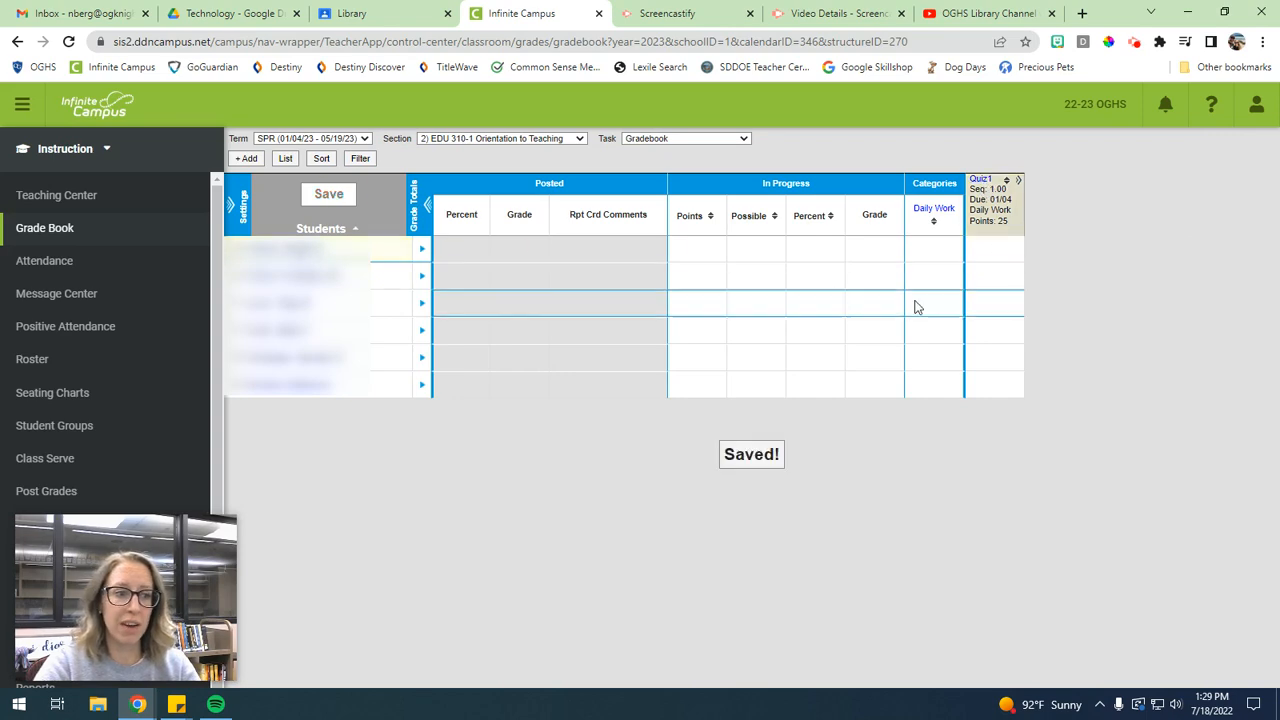
Delete the Quiz 1 assignment together with its copies in EDU 351-1, 351-2, 351-3 and 351-6, and close the assignment panel.
click(979, 182)
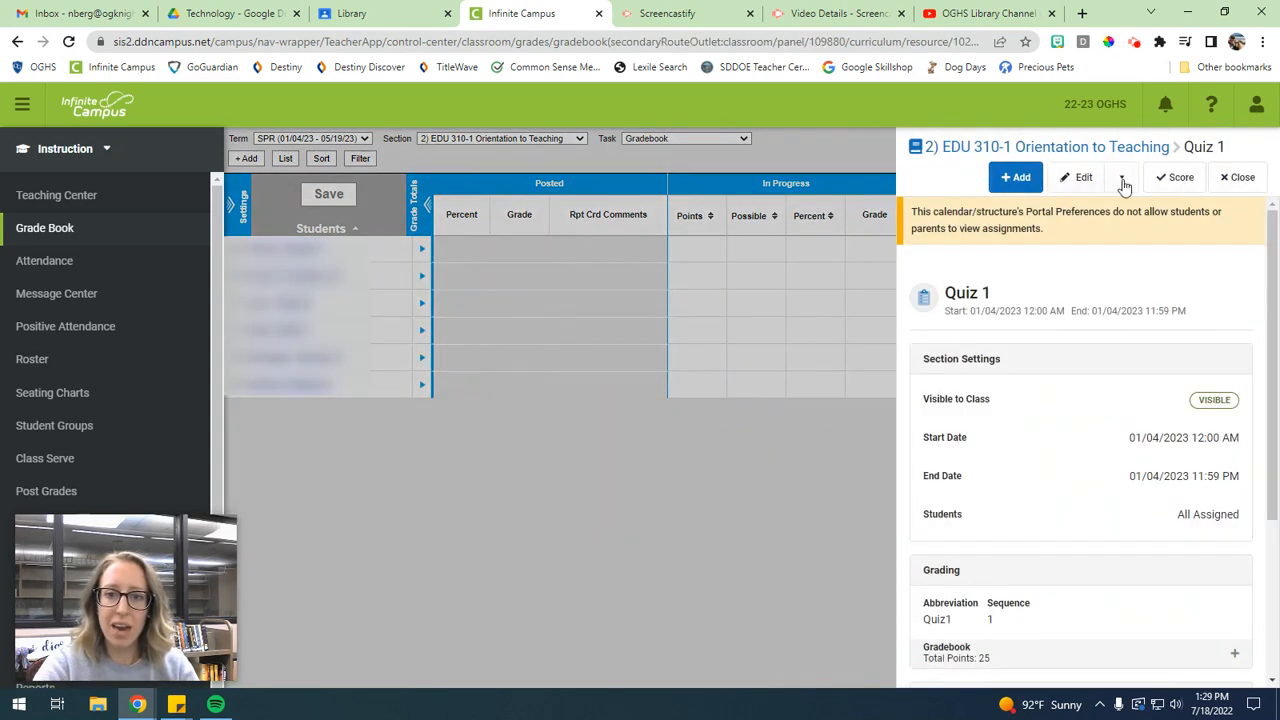
click(1088, 179)
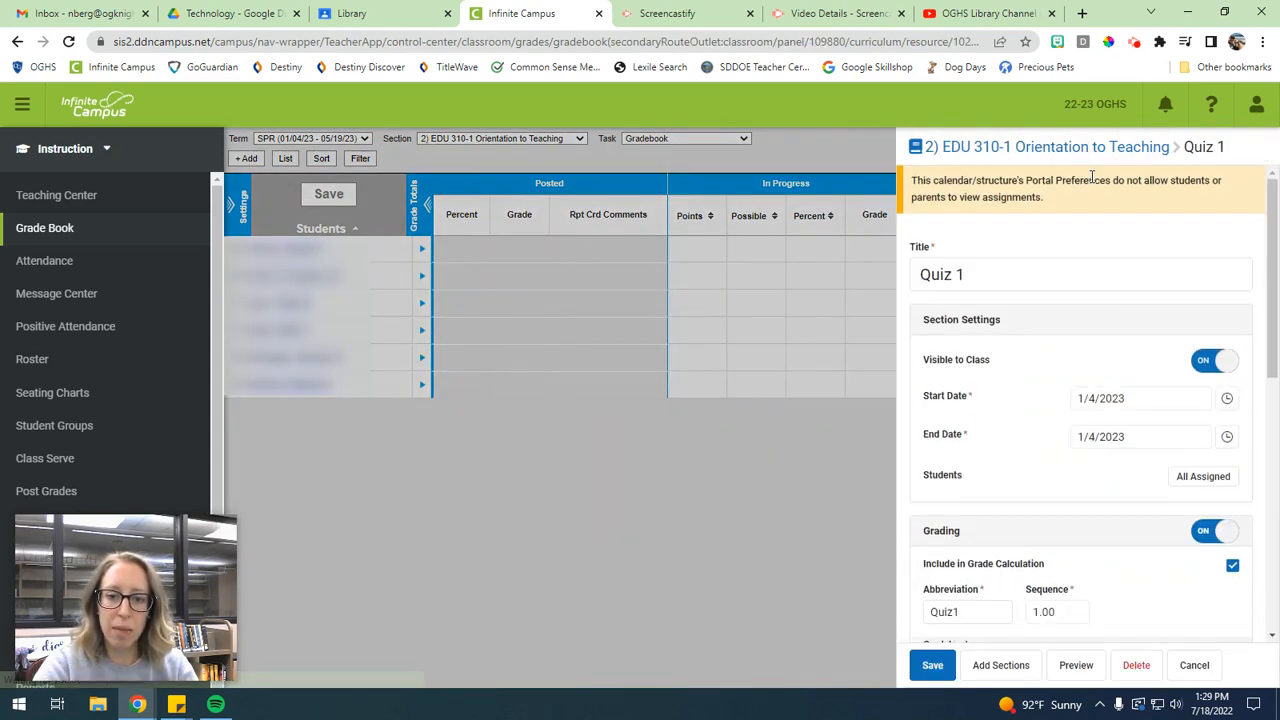
scroll(1057, 394, down, 2)
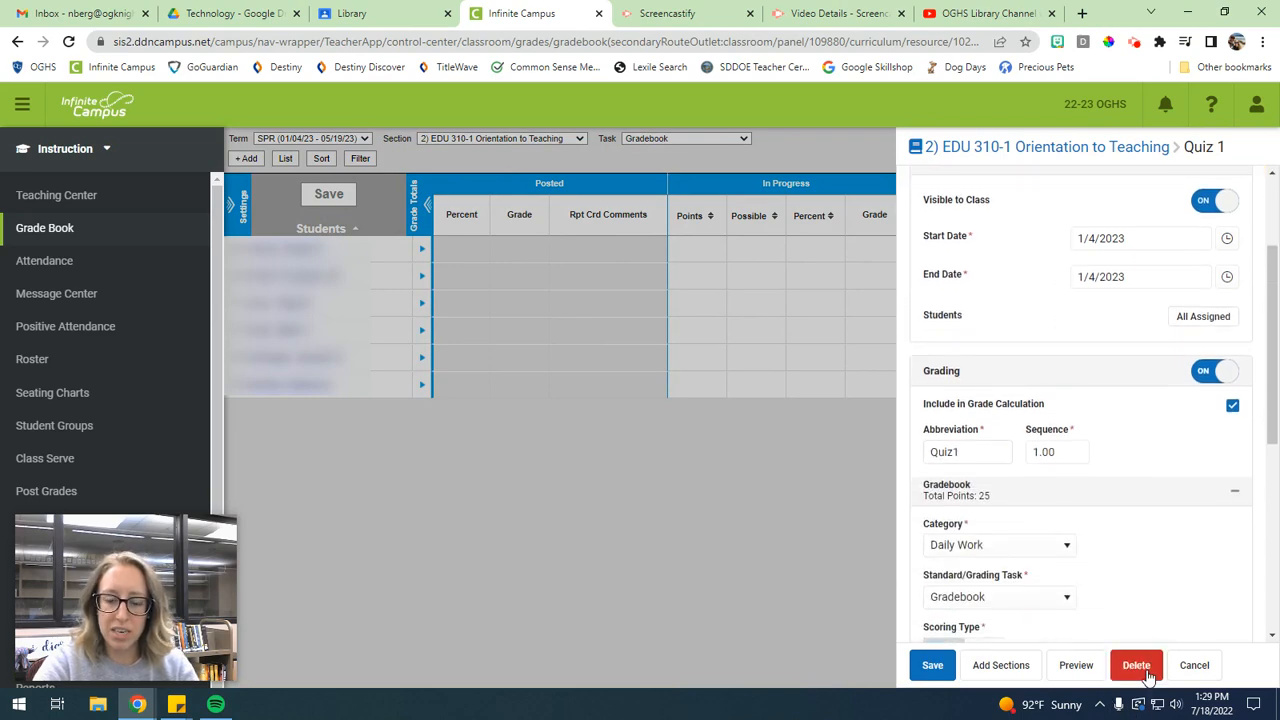
click(1140, 670)
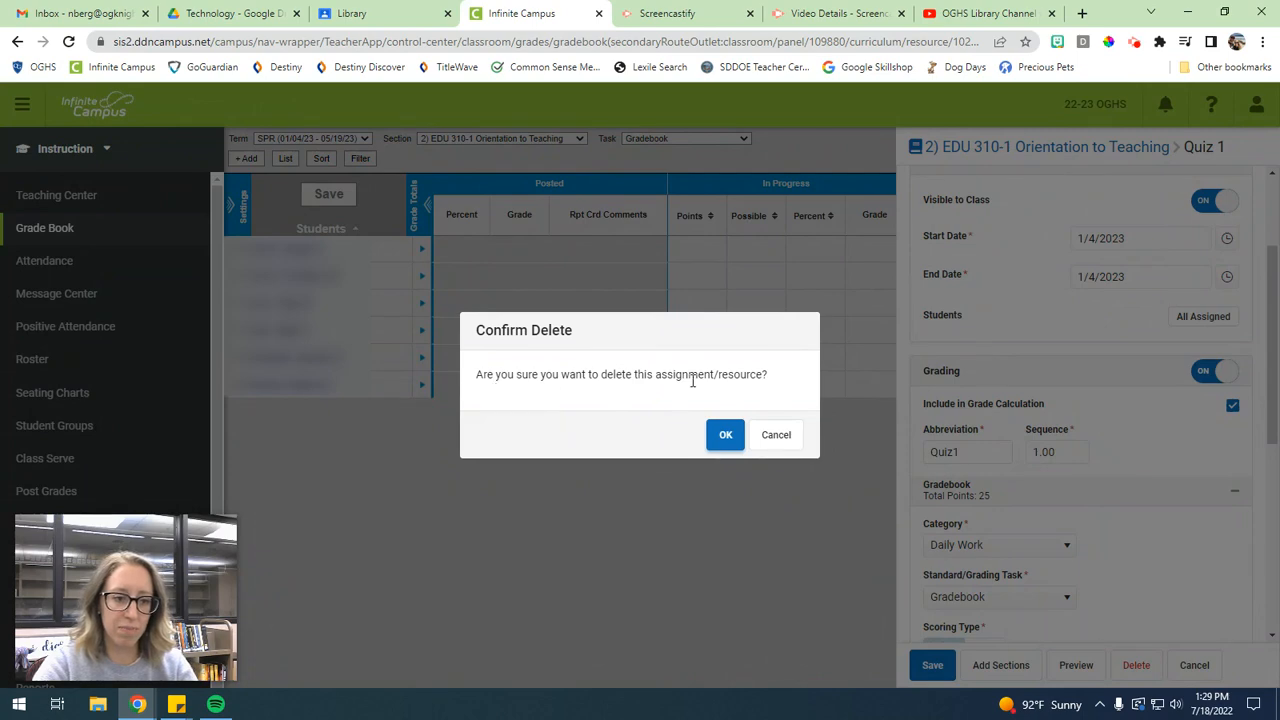
click(726, 435)
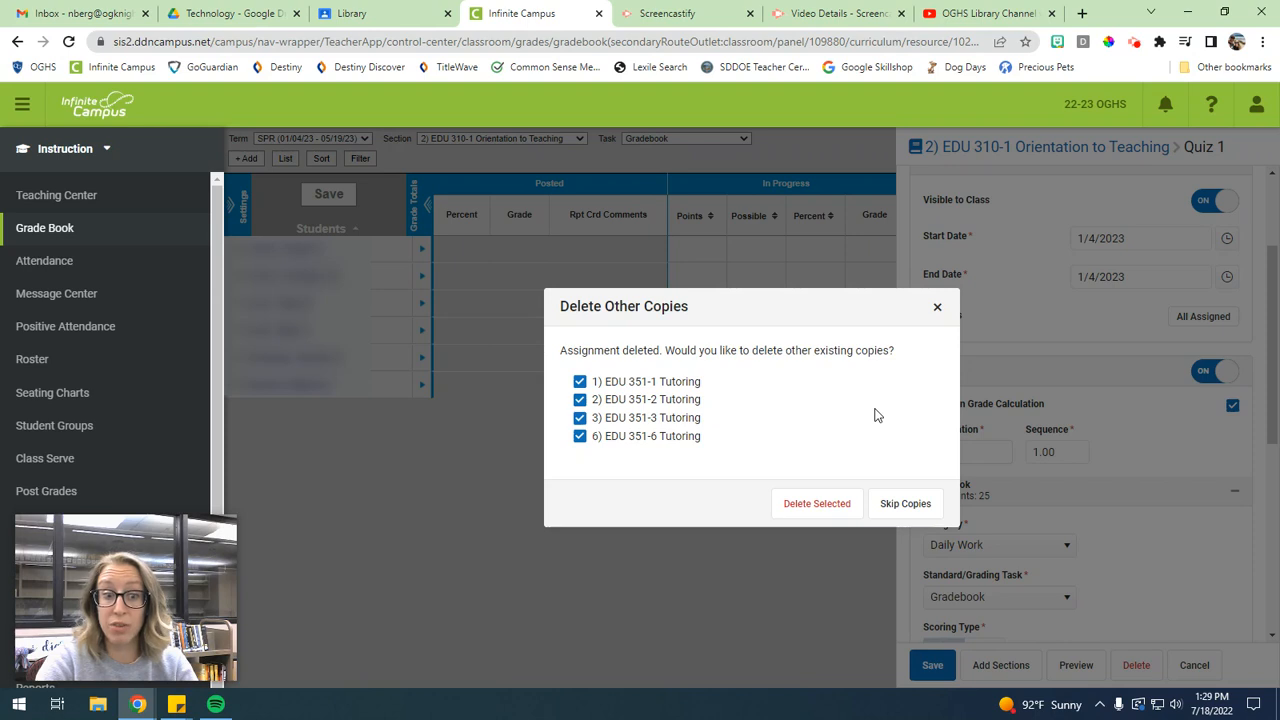
click(817, 503)
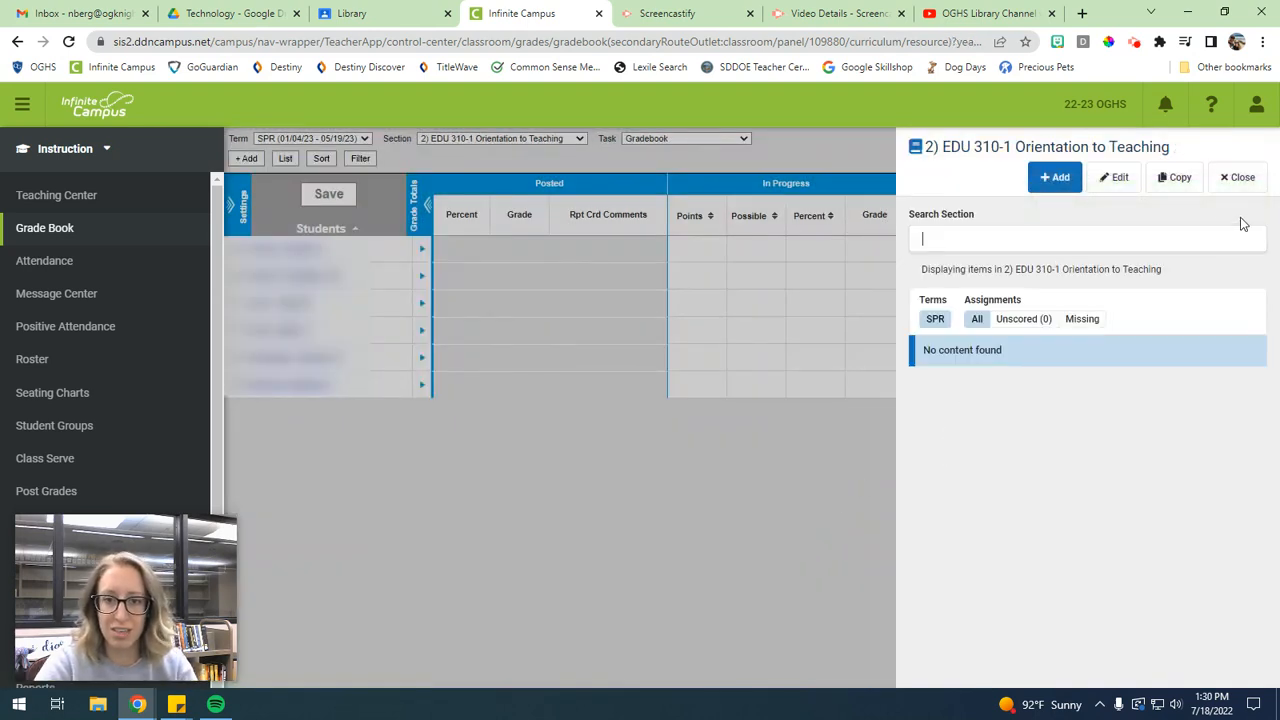
click(1246, 180)
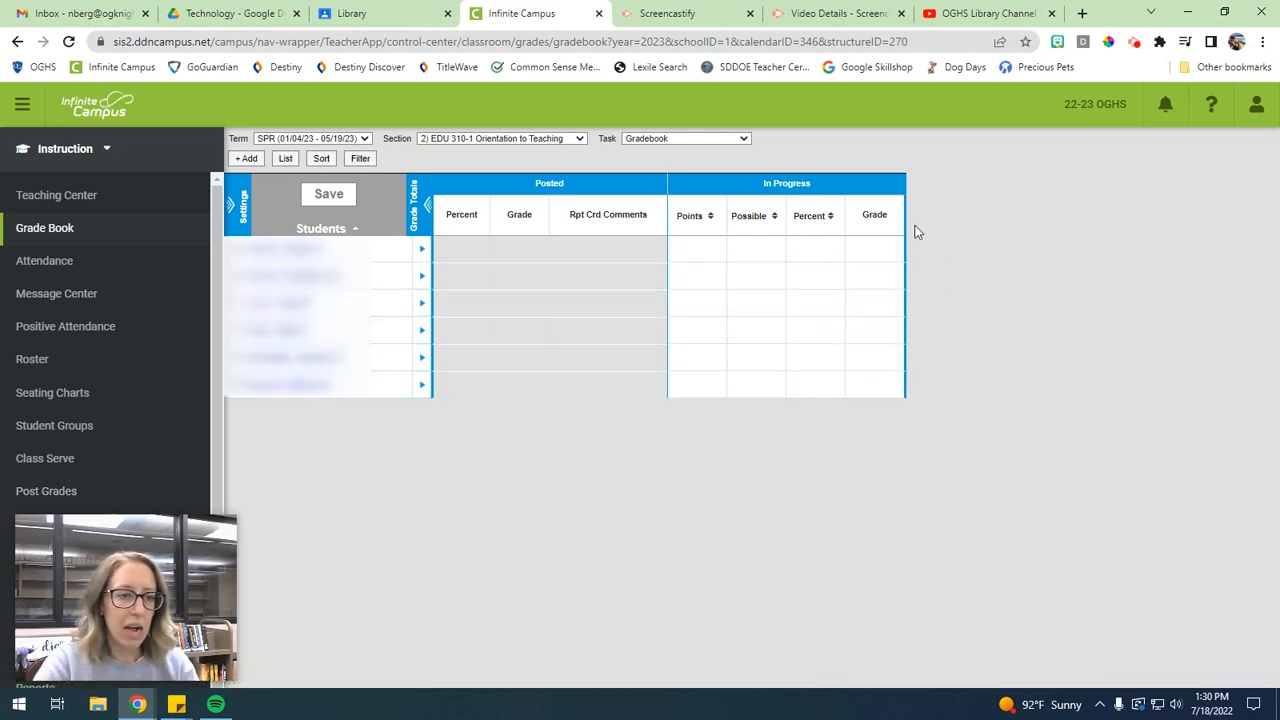
Open Attendance and set its date to 01/10/2023.
drag(125, 529, 1170, 540)
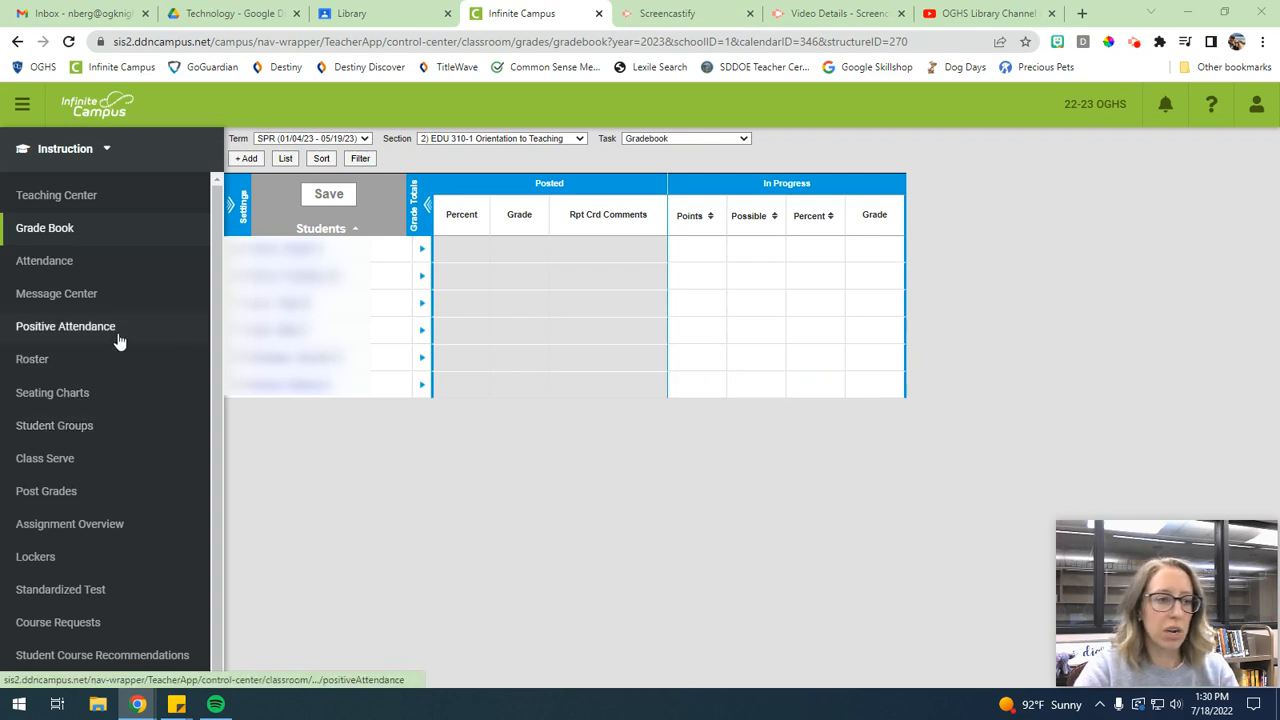
click(48, 268)
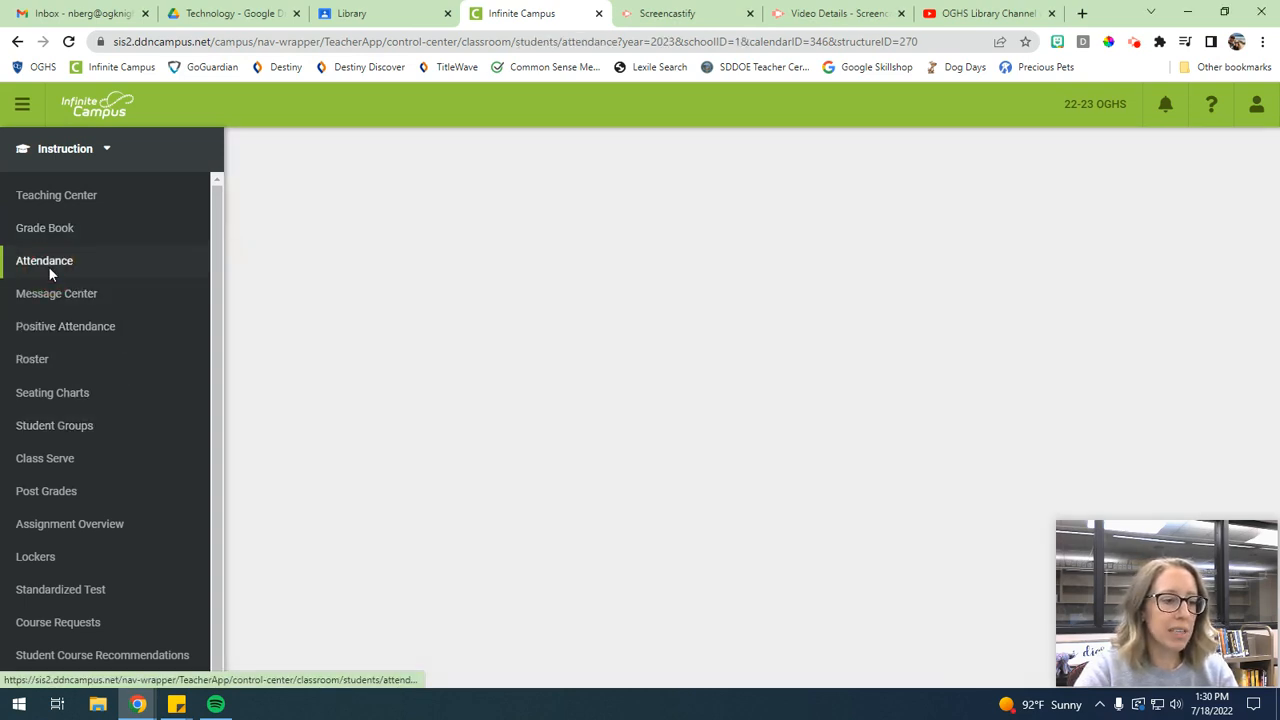
click(333, 142)
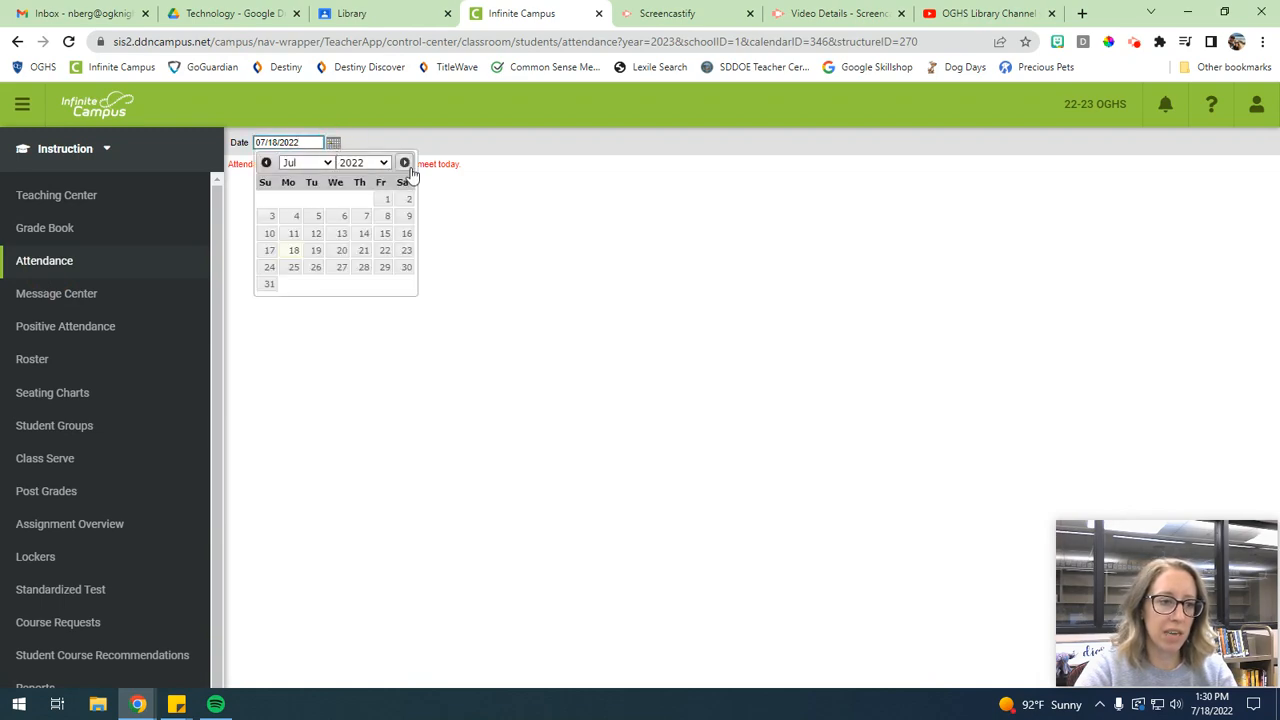
click(320, 163)
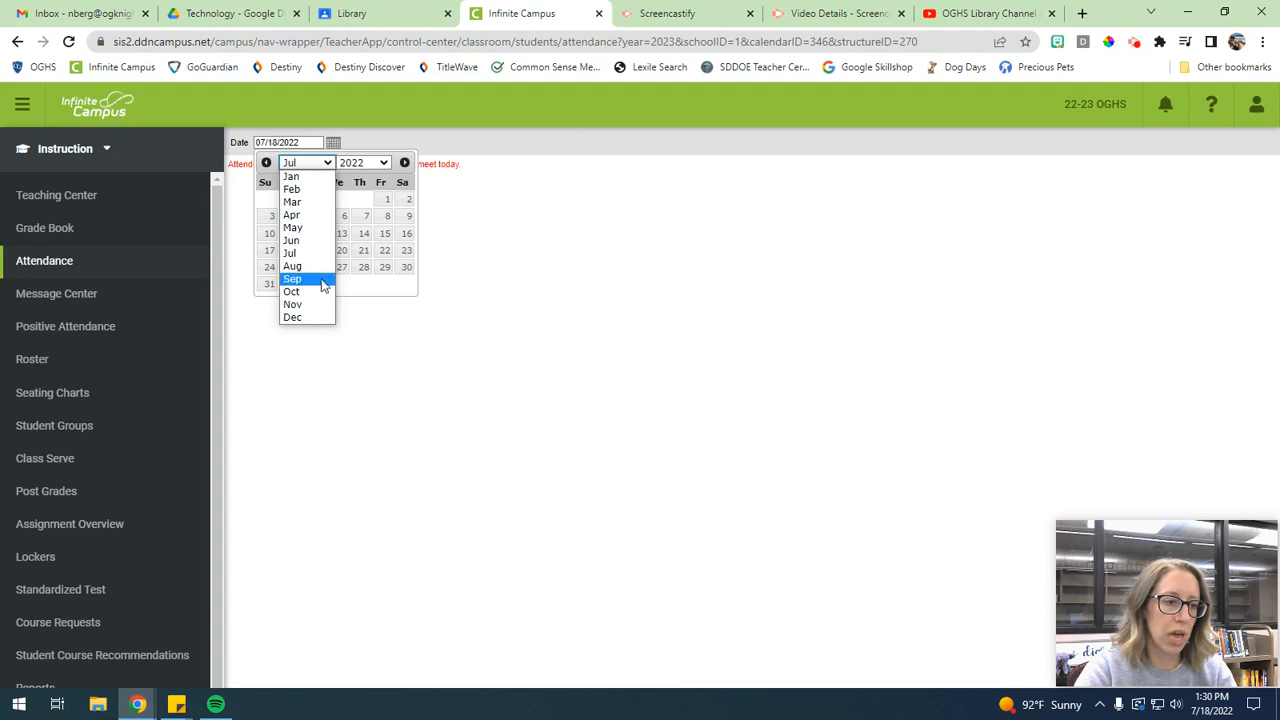
click(292, 176)
click(362, 163)
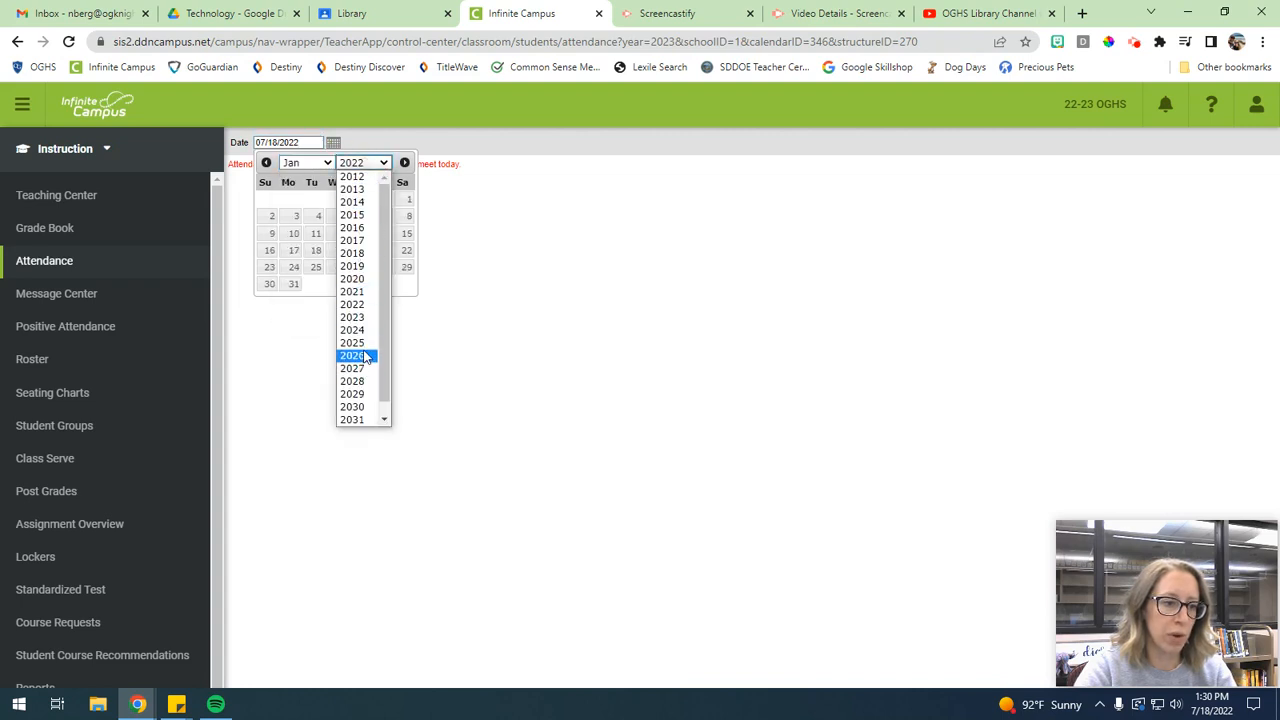
click(360, 318)
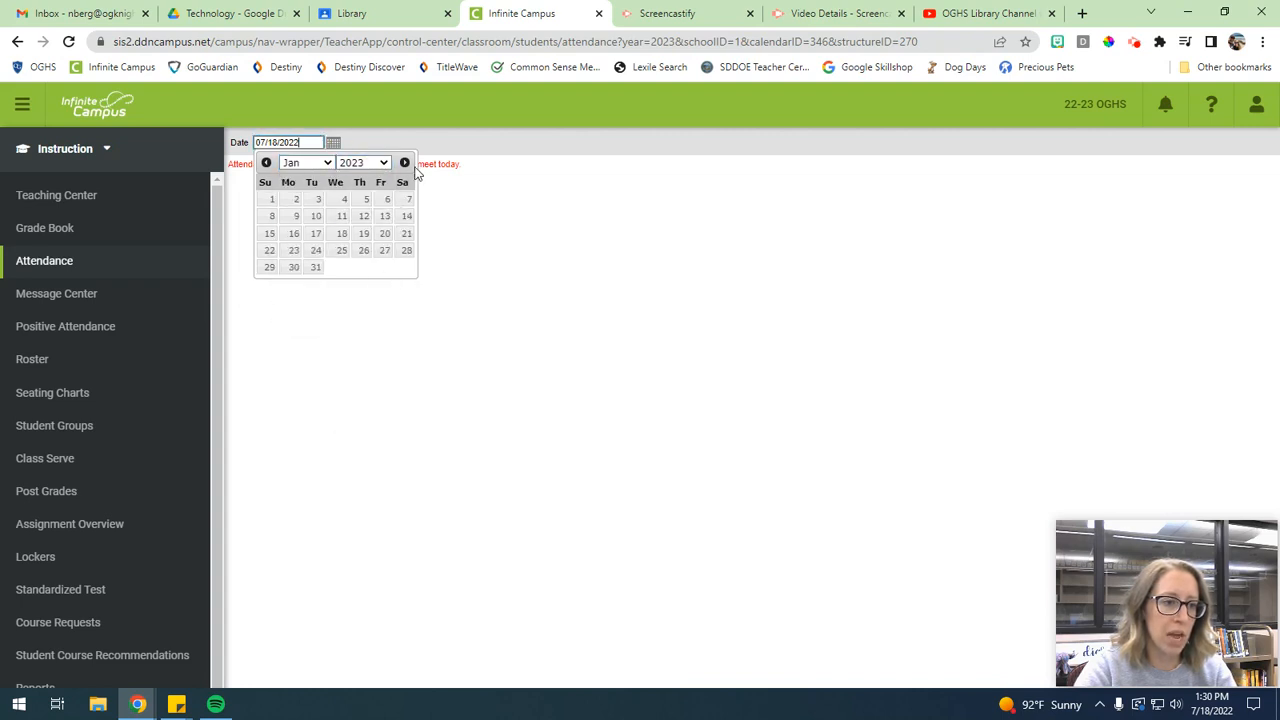
click(316, 216)
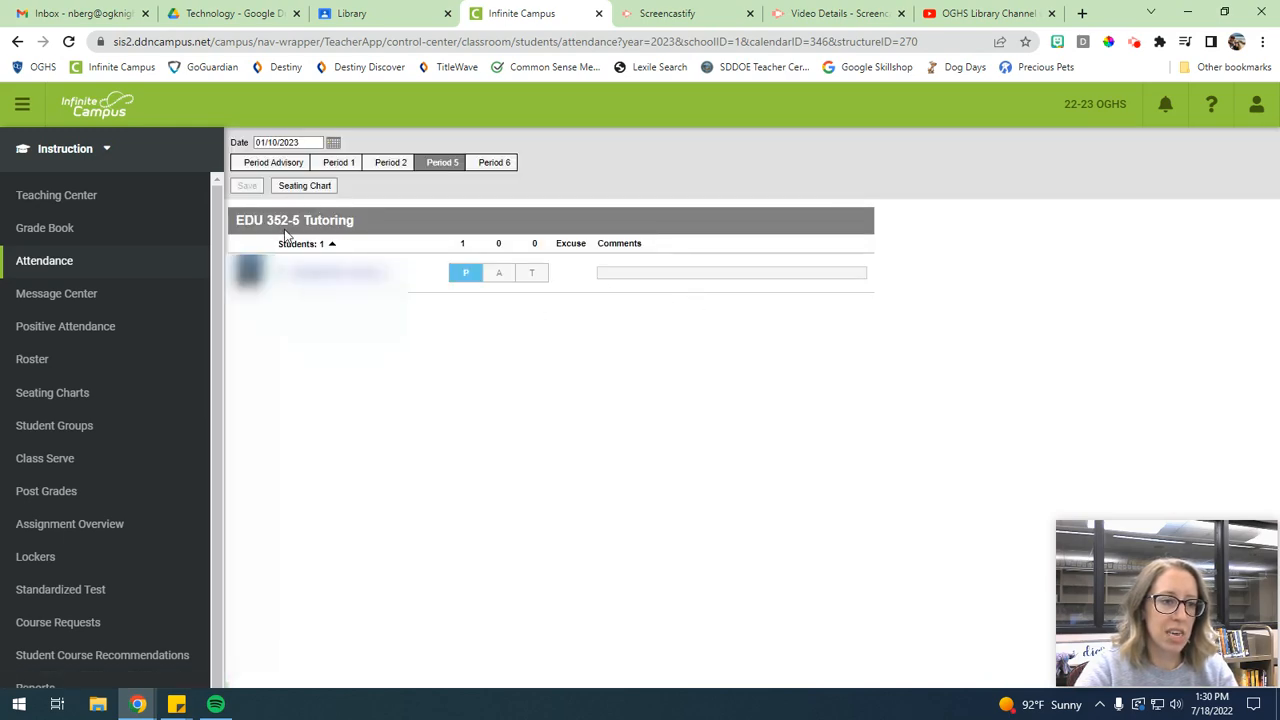
Look through the attendance lists of Periods 1, 2 and 6, ending on Period 2.
click(392, 164)
click(333, 164)
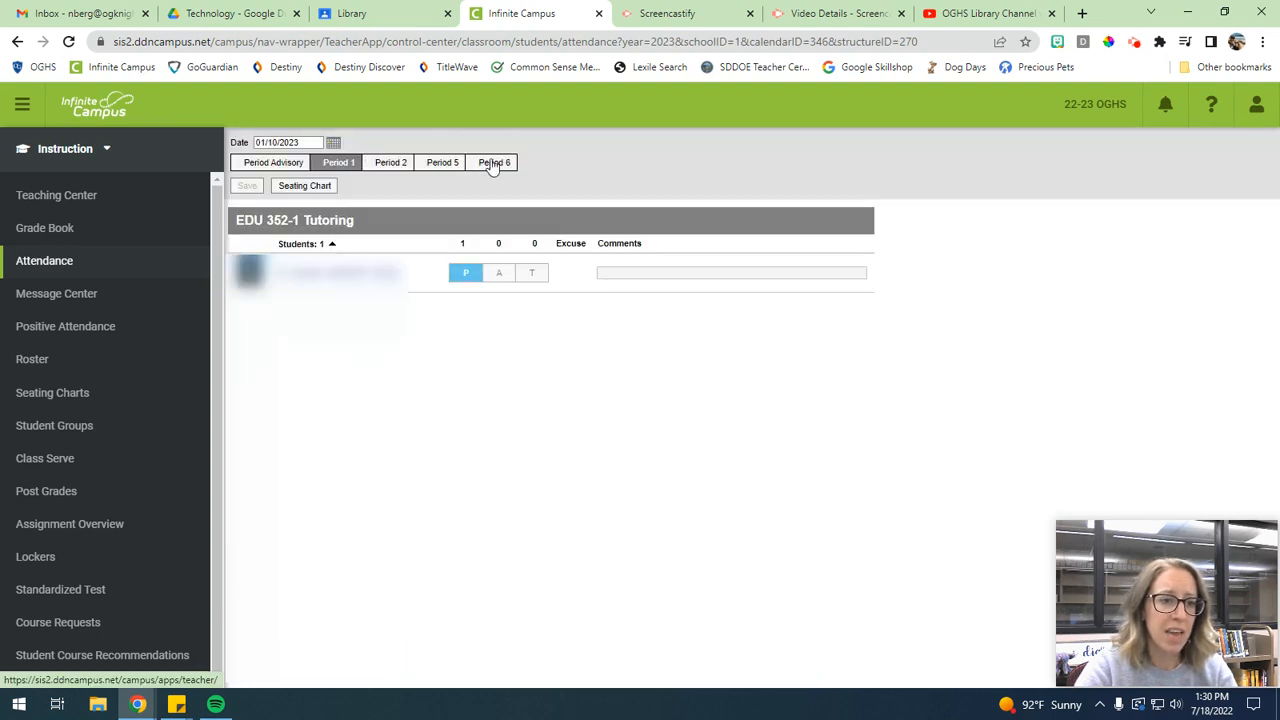
click(492, 163)
click(338, 164)
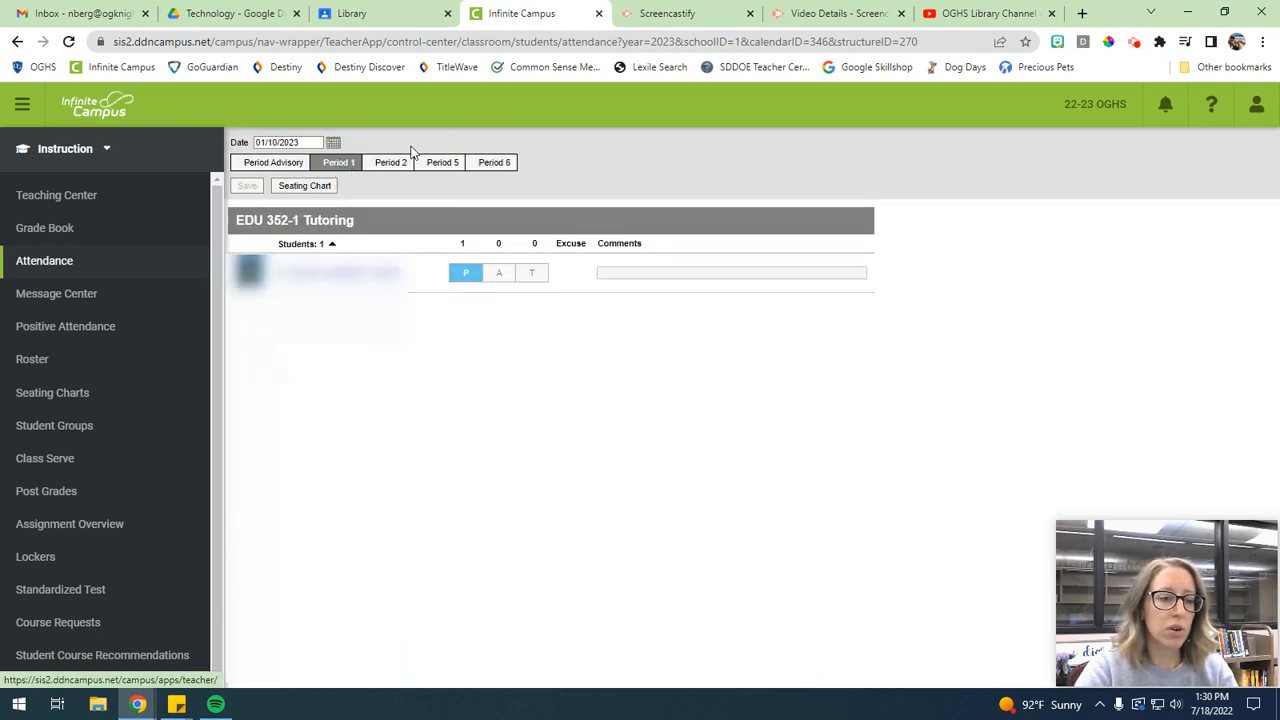
click(388, 164)
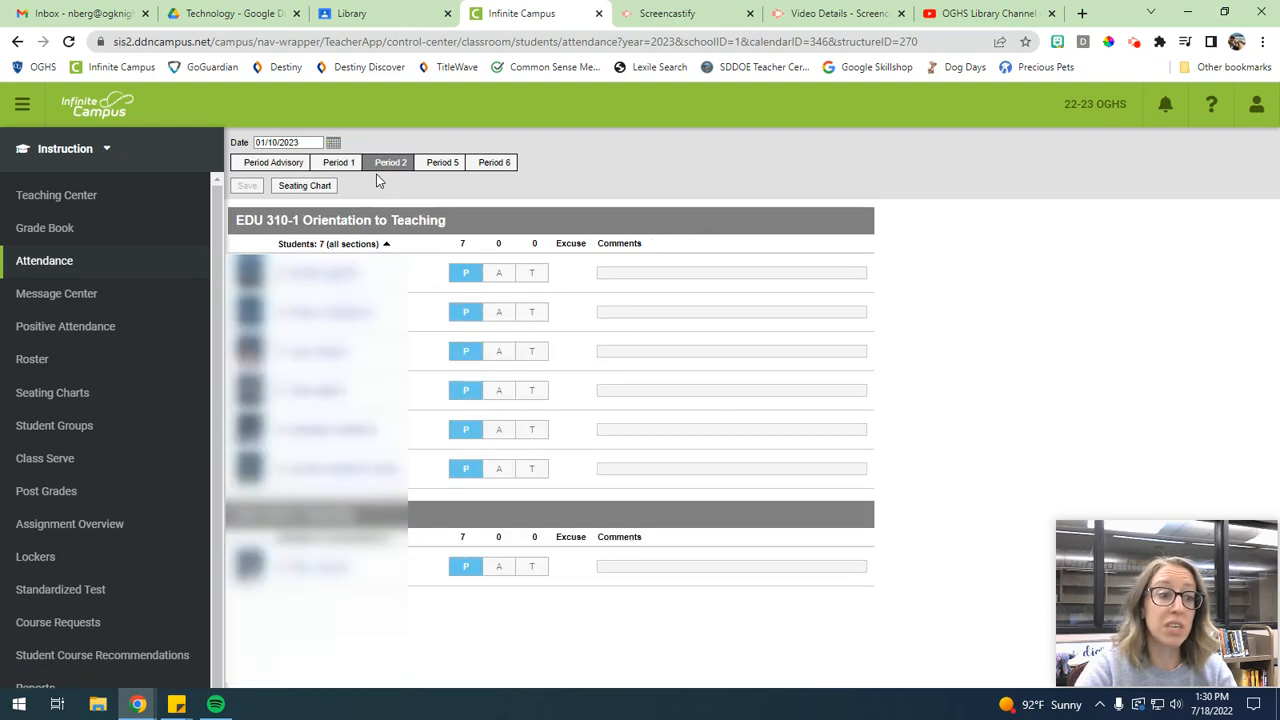
Check Period 2's seating chart view, return to the attendance list and try to mark the first student tardy.
click(302, 187)
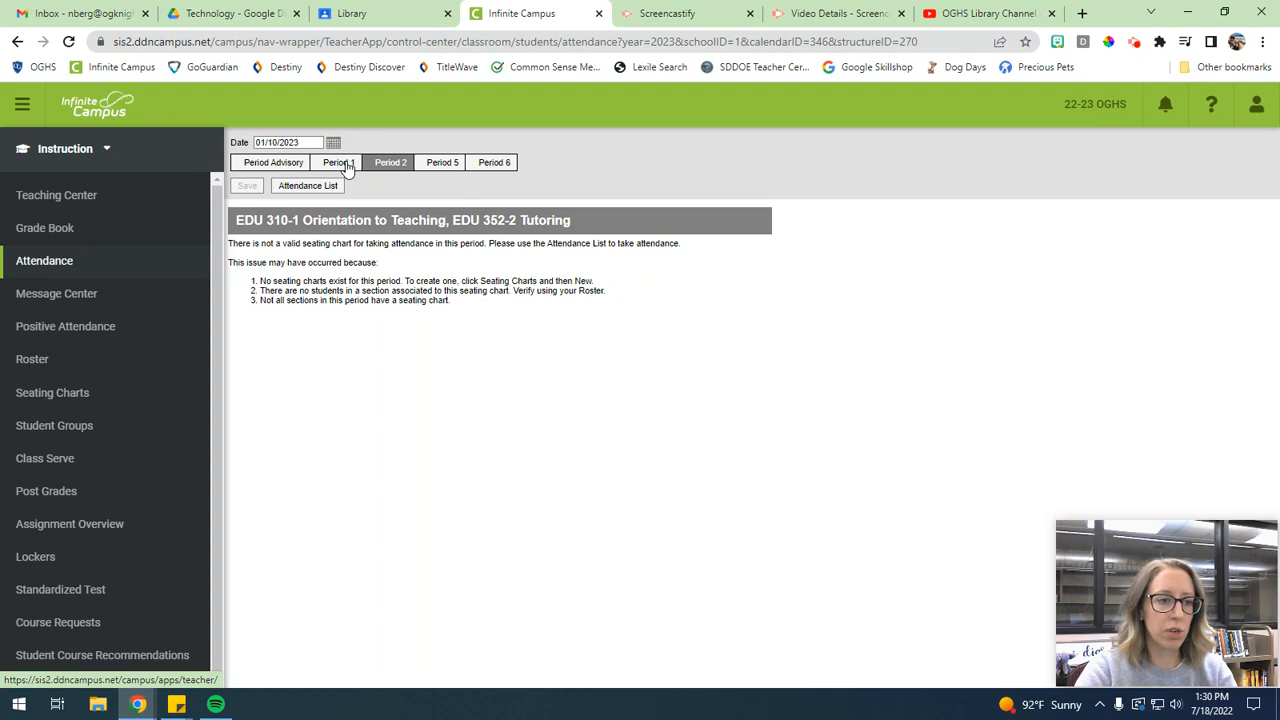
click(330, 188)
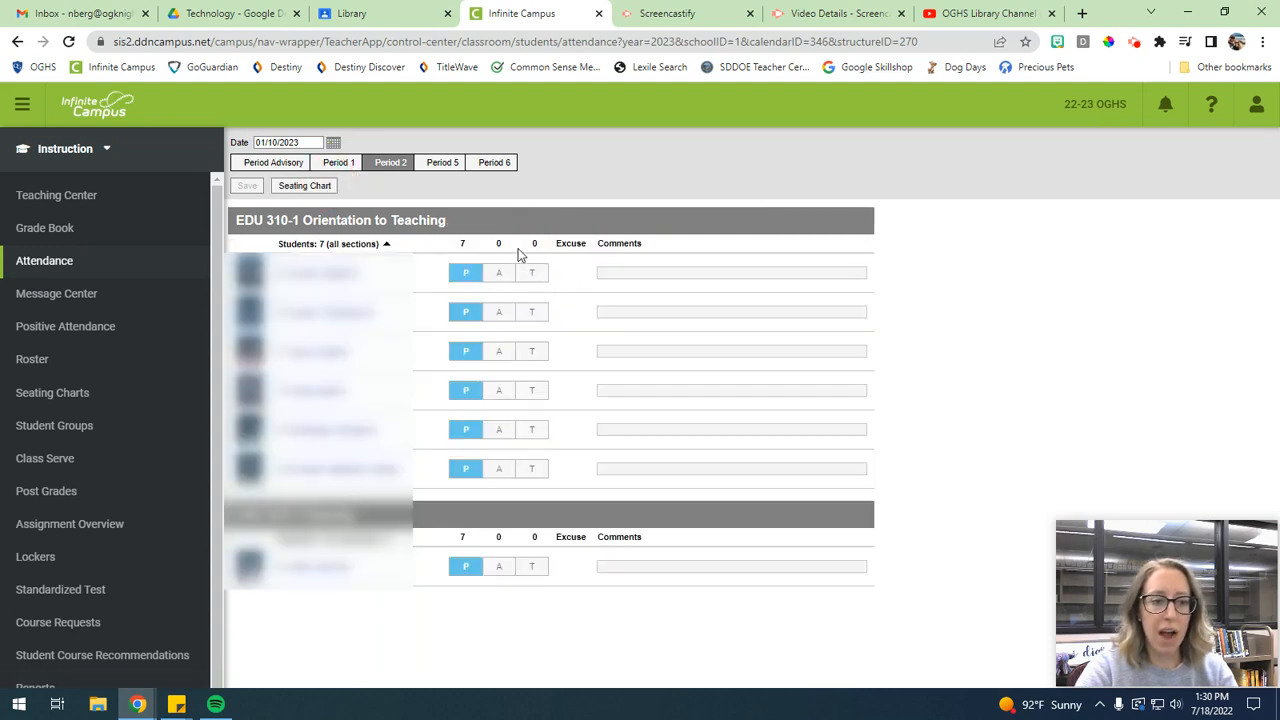
click(538, 276)
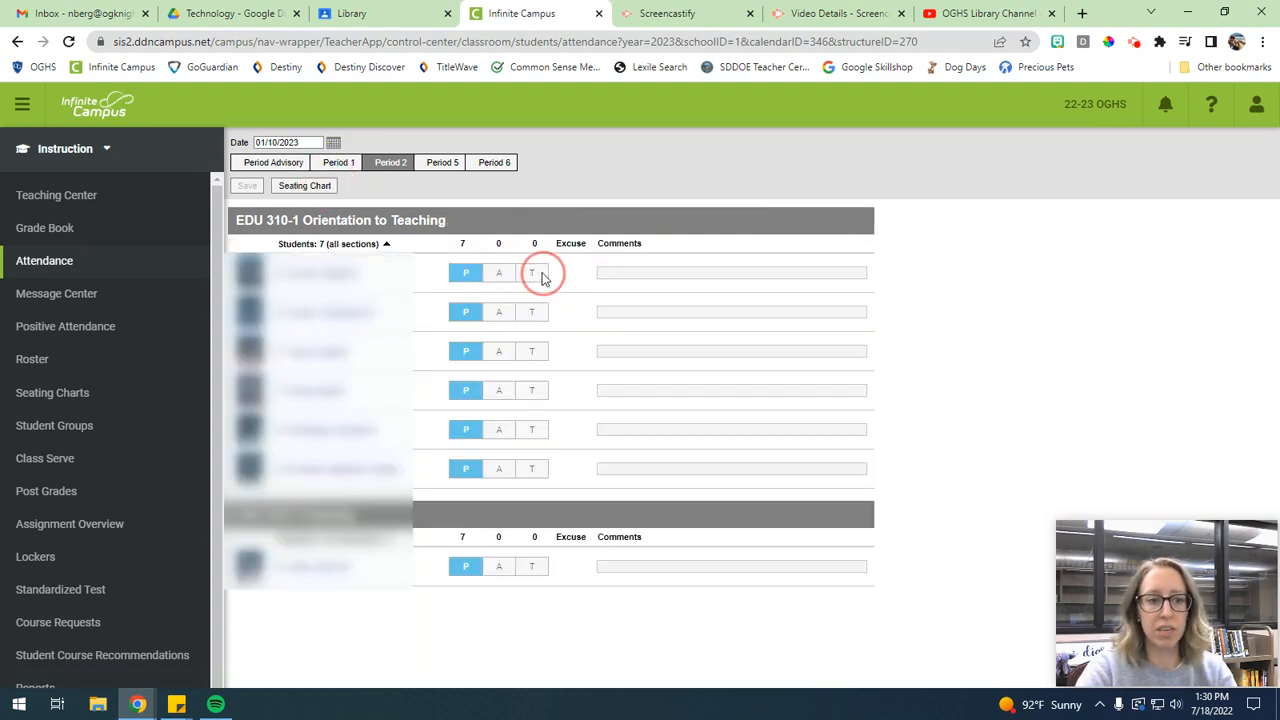
Open the form for a new seating chart and look through the available sections.
click(58, 393)
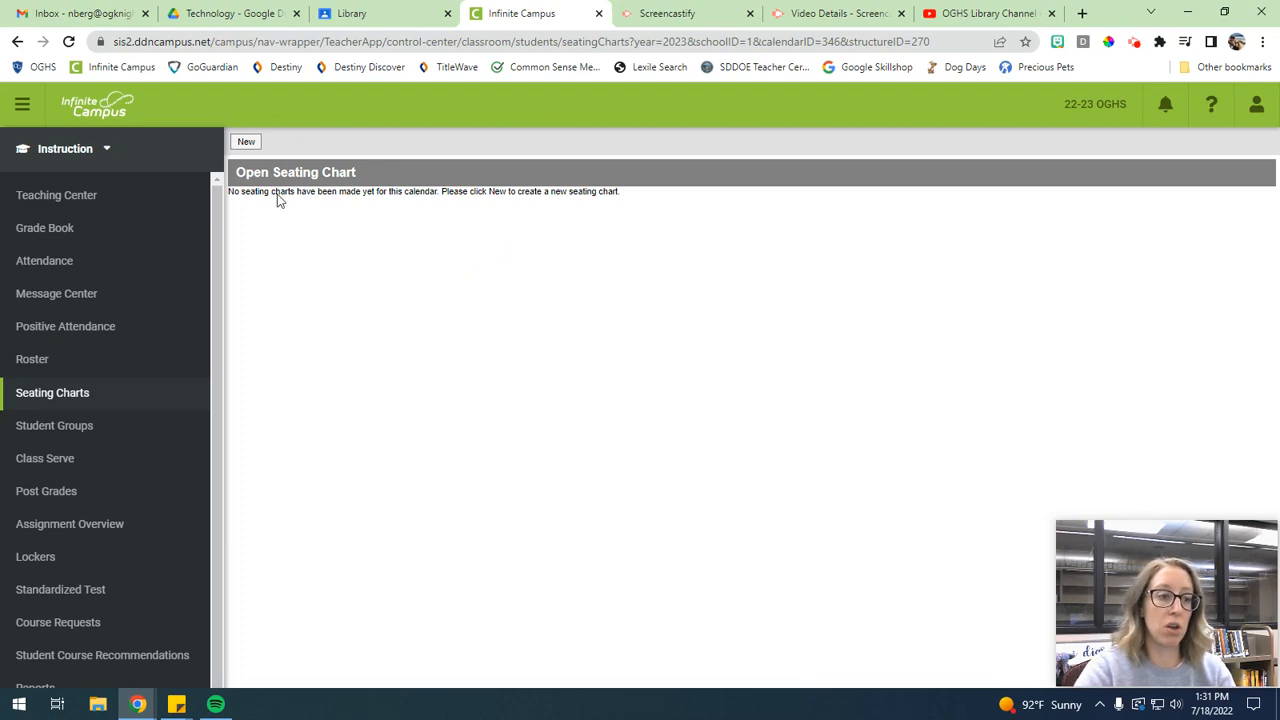
click(248, 143)
scroll(392, 265, down, 5)
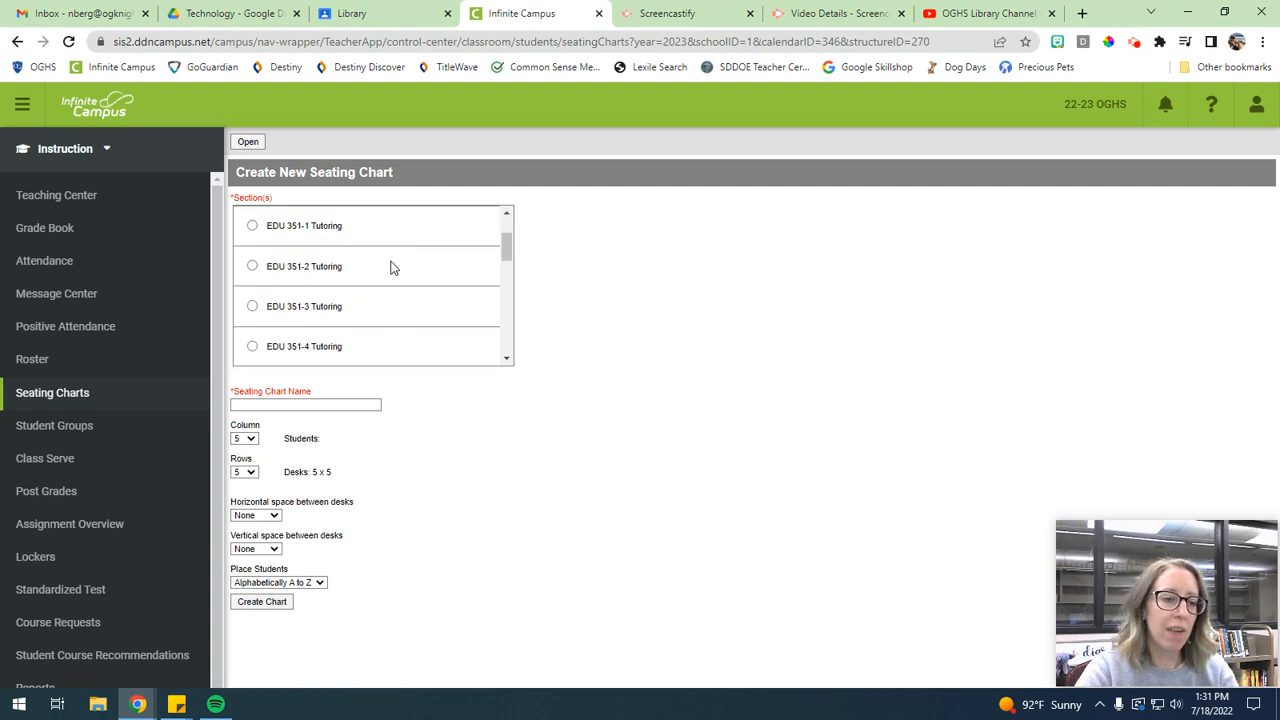
scroll(392, 270, down, 3)
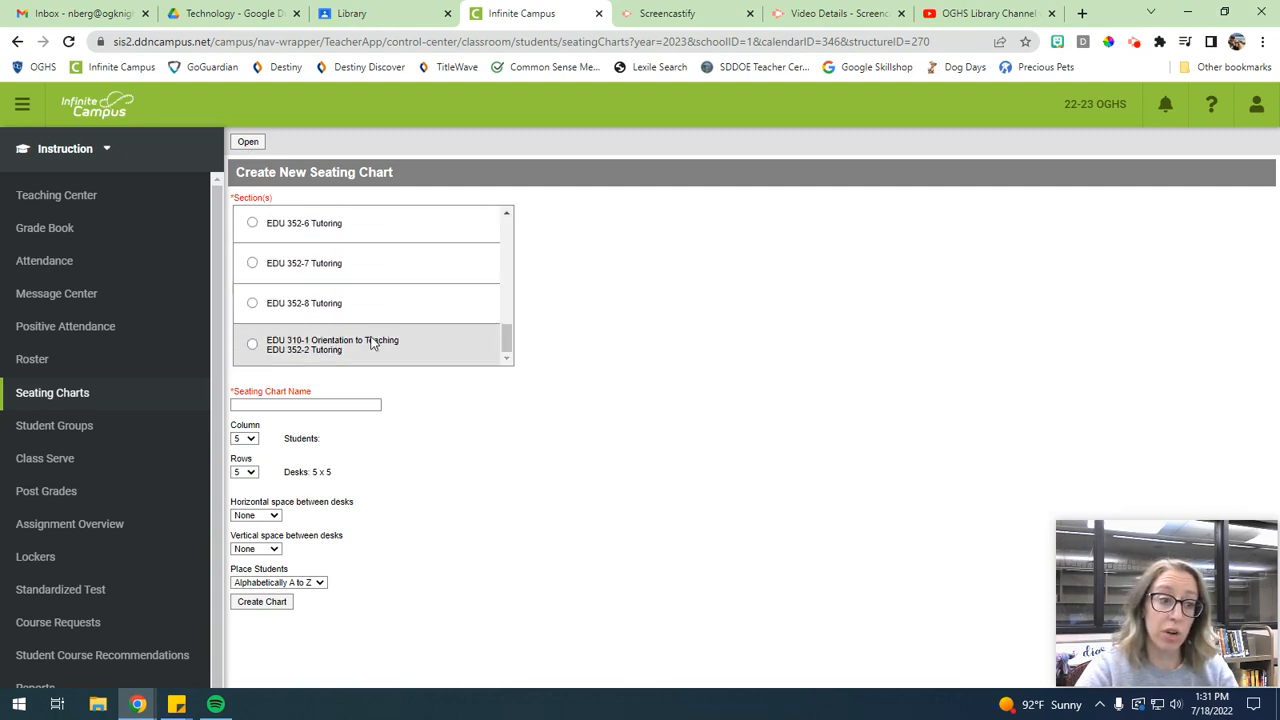
scroll(372, 340, up, 8)
scroll(370, 343, up, 1)
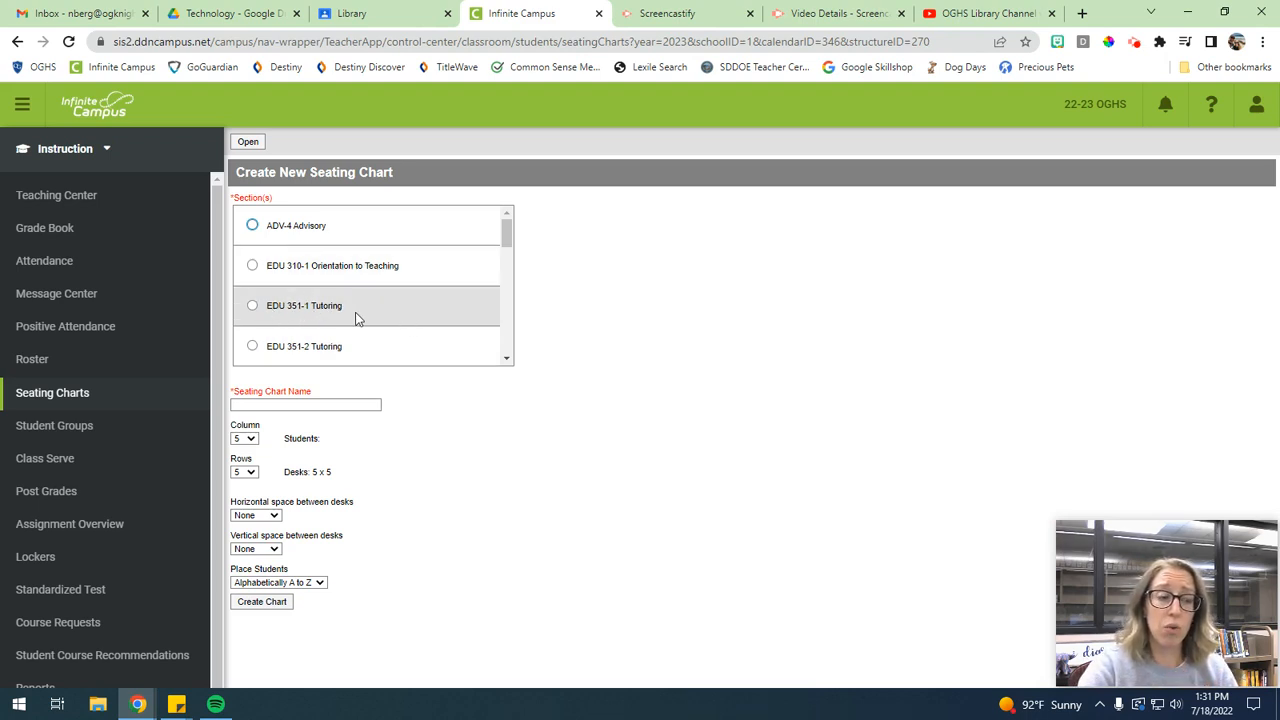
Switch the Grade Book to the FAL (08/18/22 - 12/21/22) term and view its list of sections.
click(97, 232)
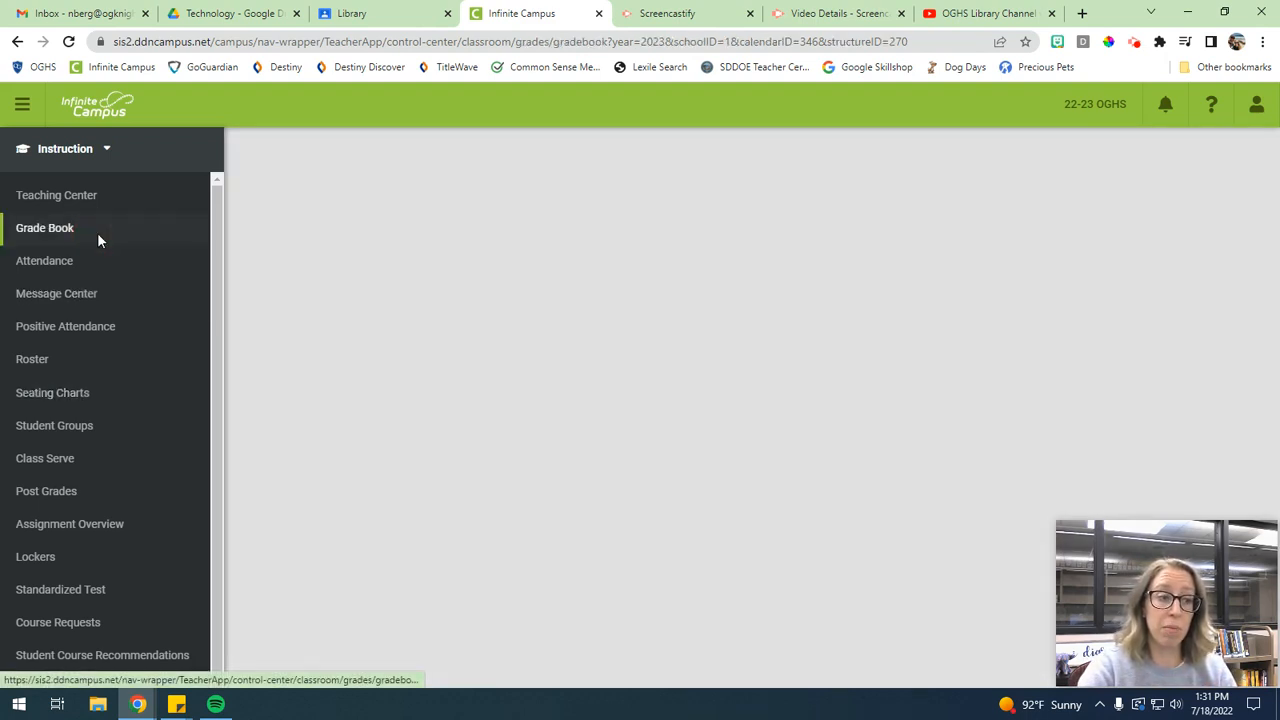
click(312, 139)
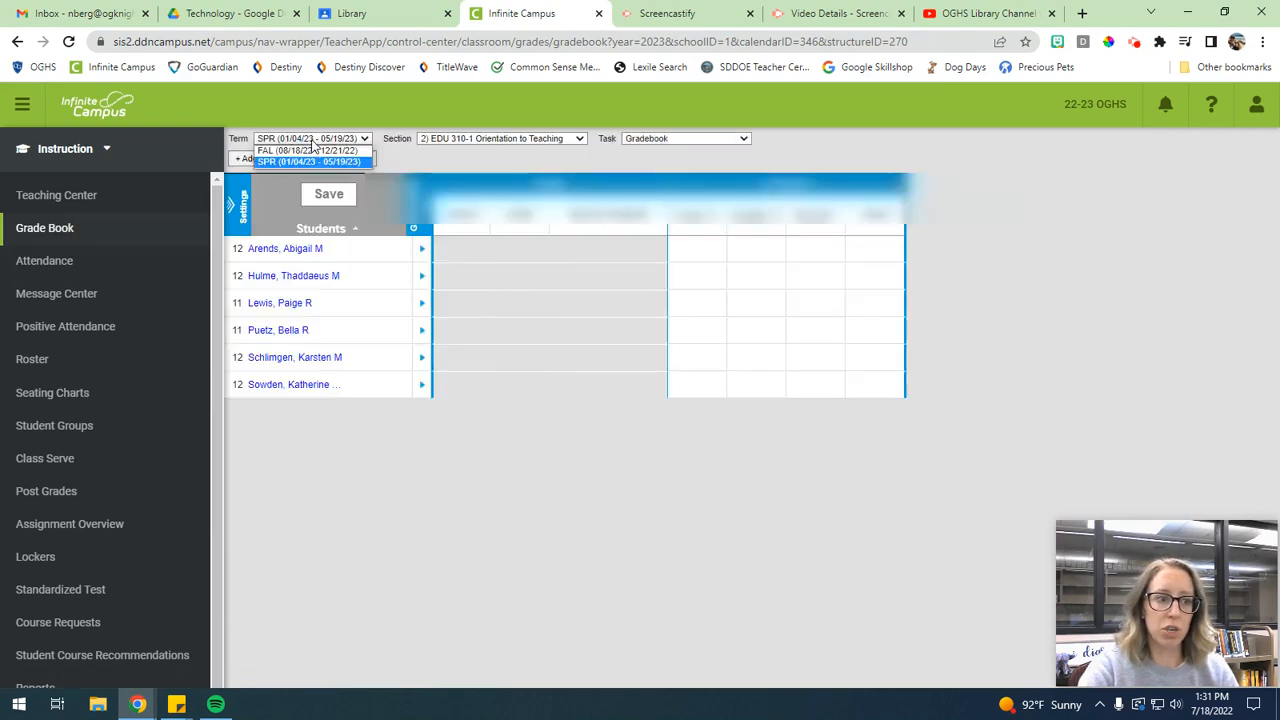
click(312, 150)
click(486, 138)
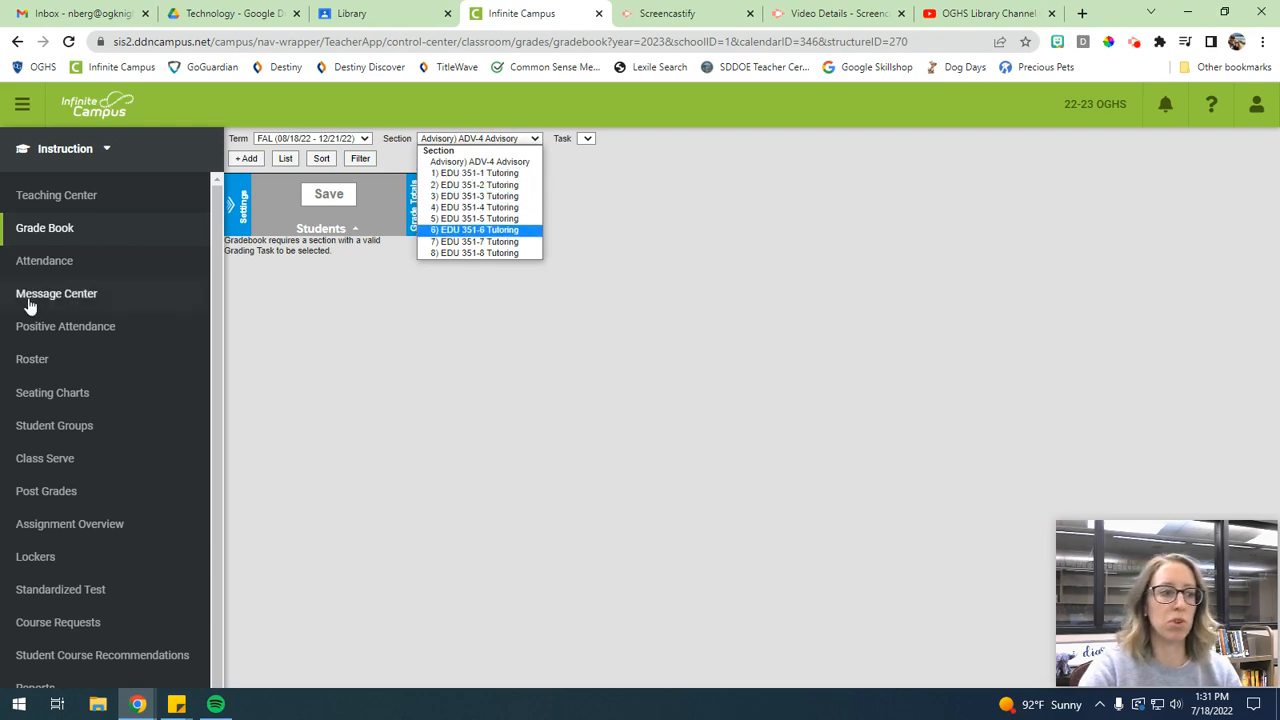
Start a new seating chart for EDU 310-1 Orientation to Teaching and name it "Period 2 (Spring)".
click(108, 400)
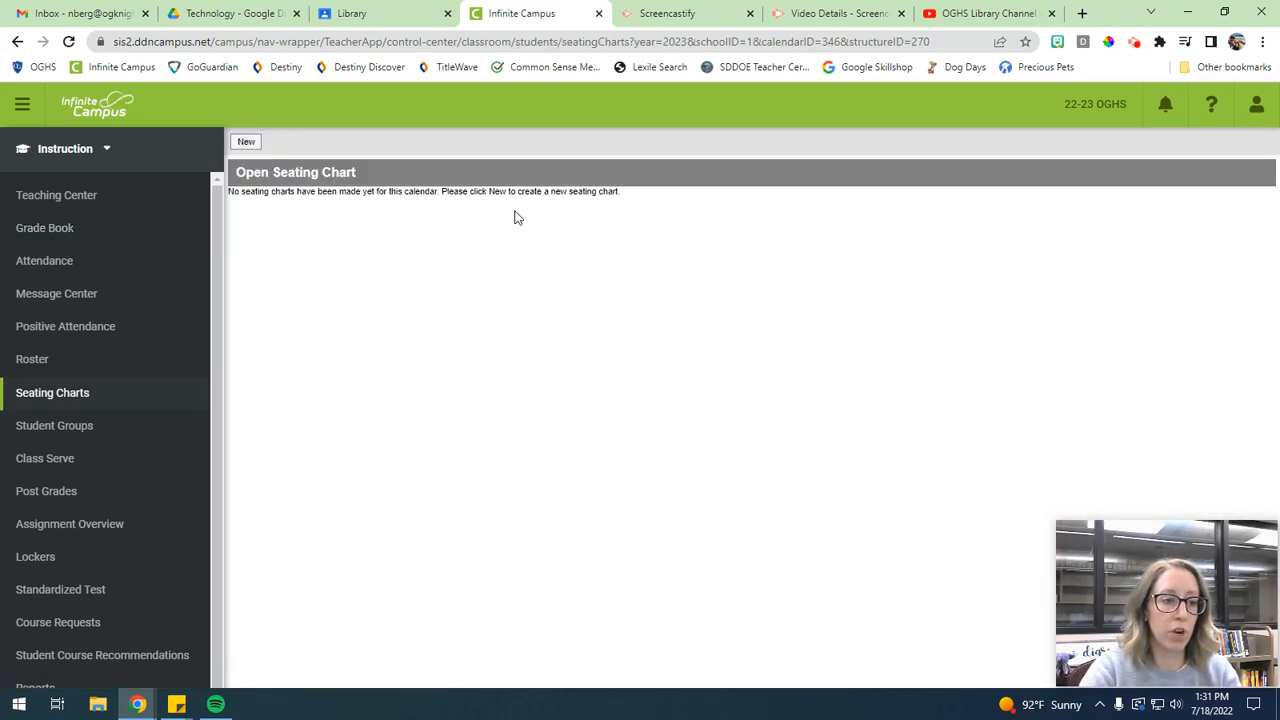
click(247, 143)
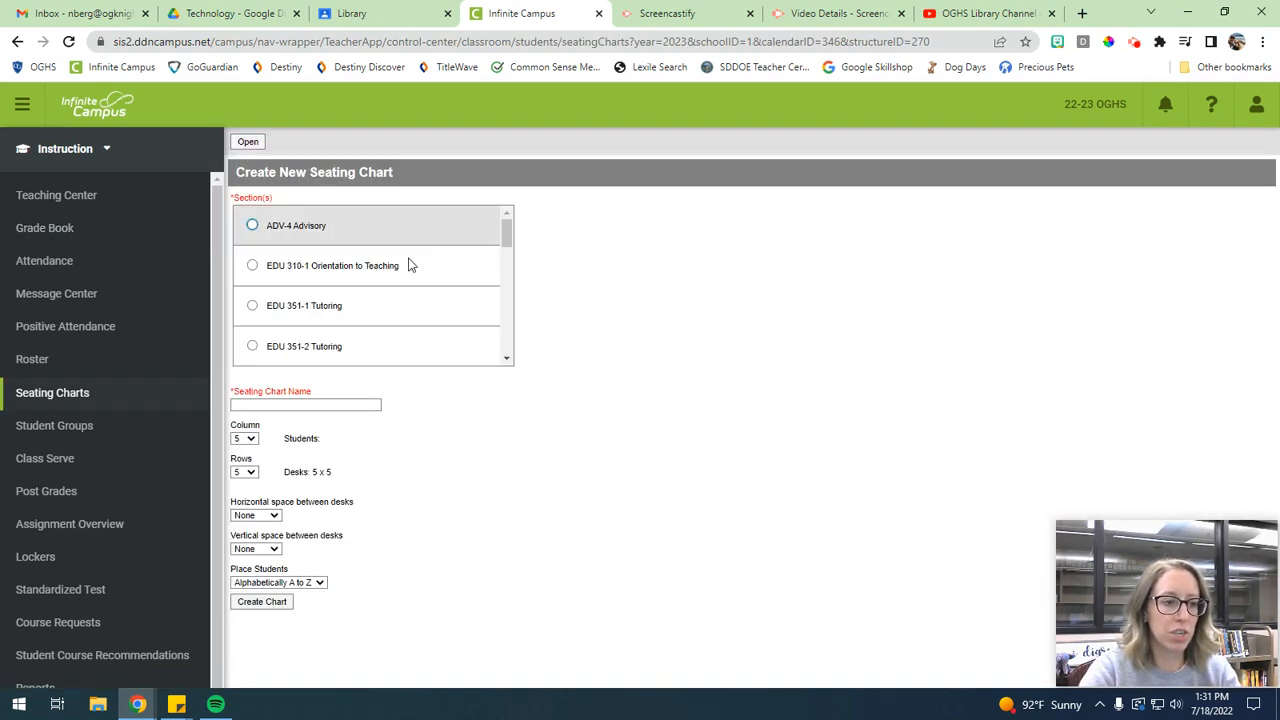
click(333, 274)
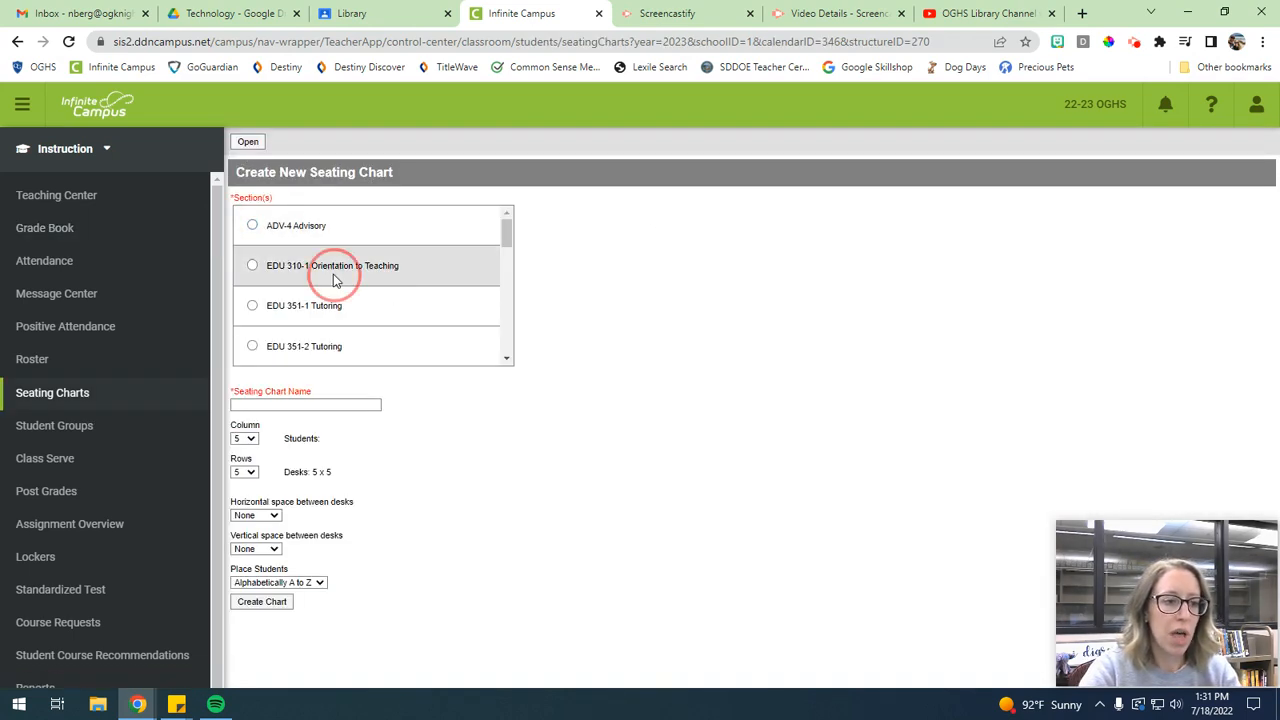
click(334, 406)
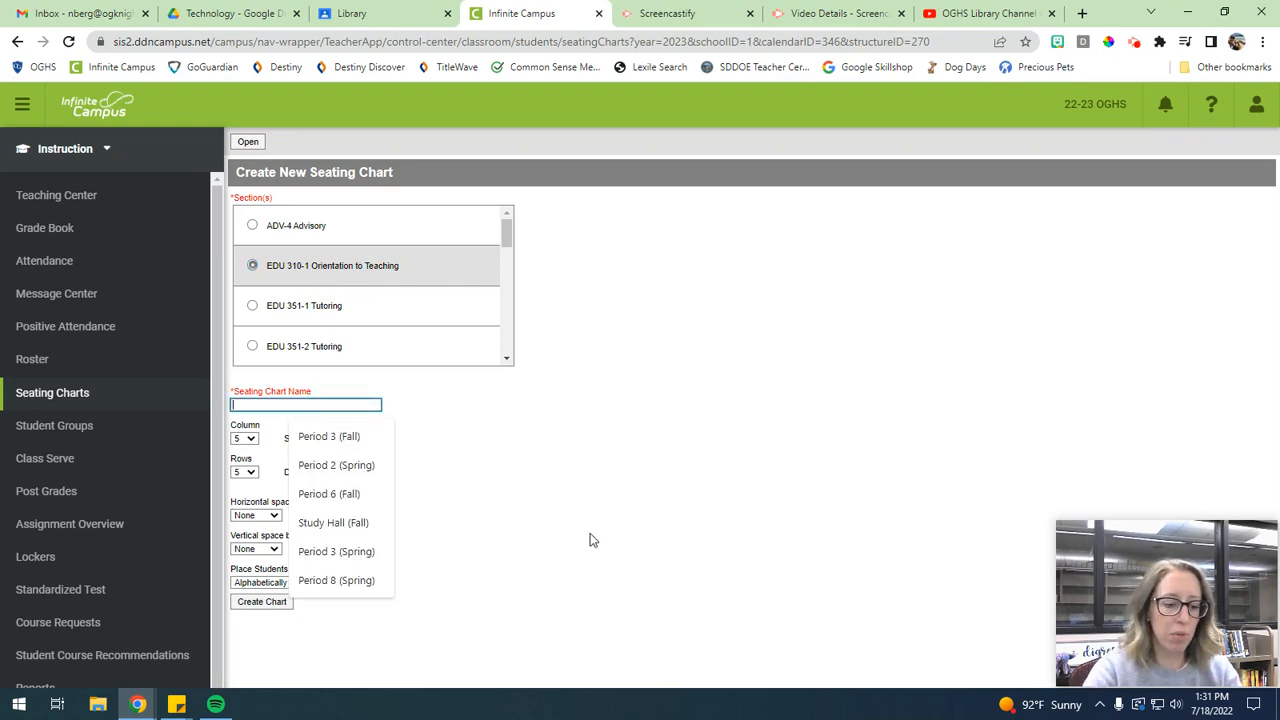
text(Period)
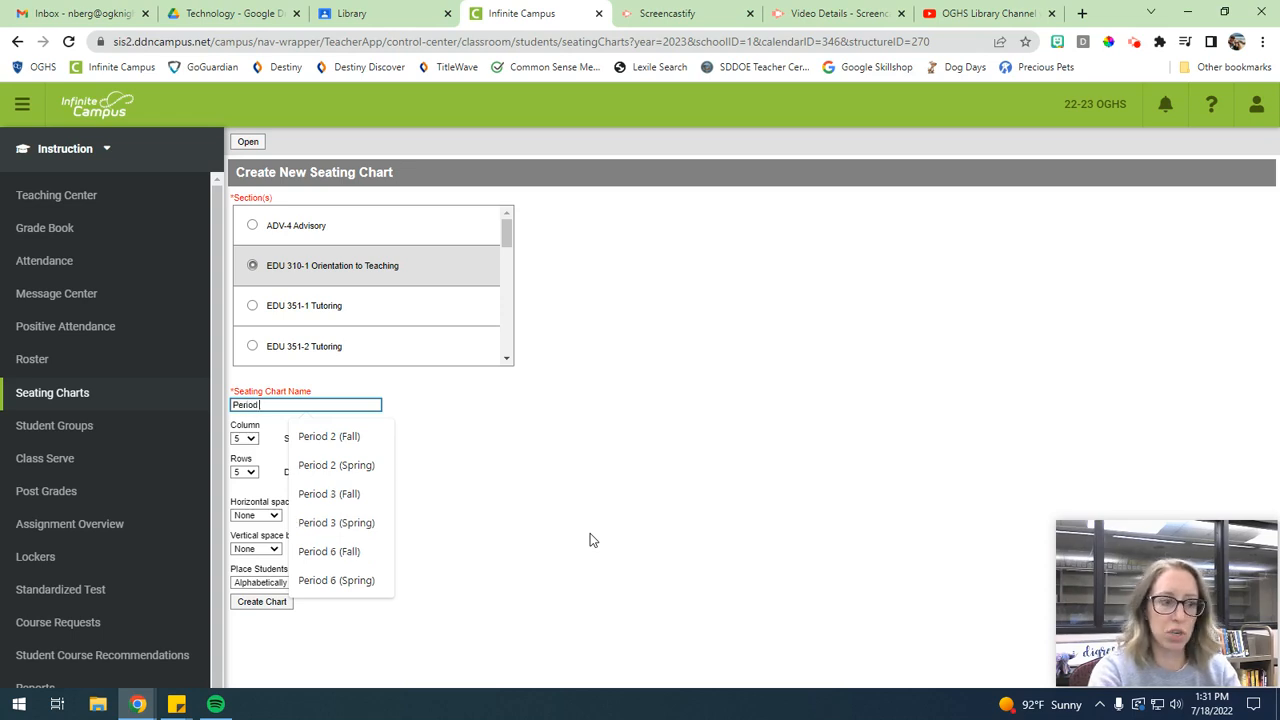
text( 2)
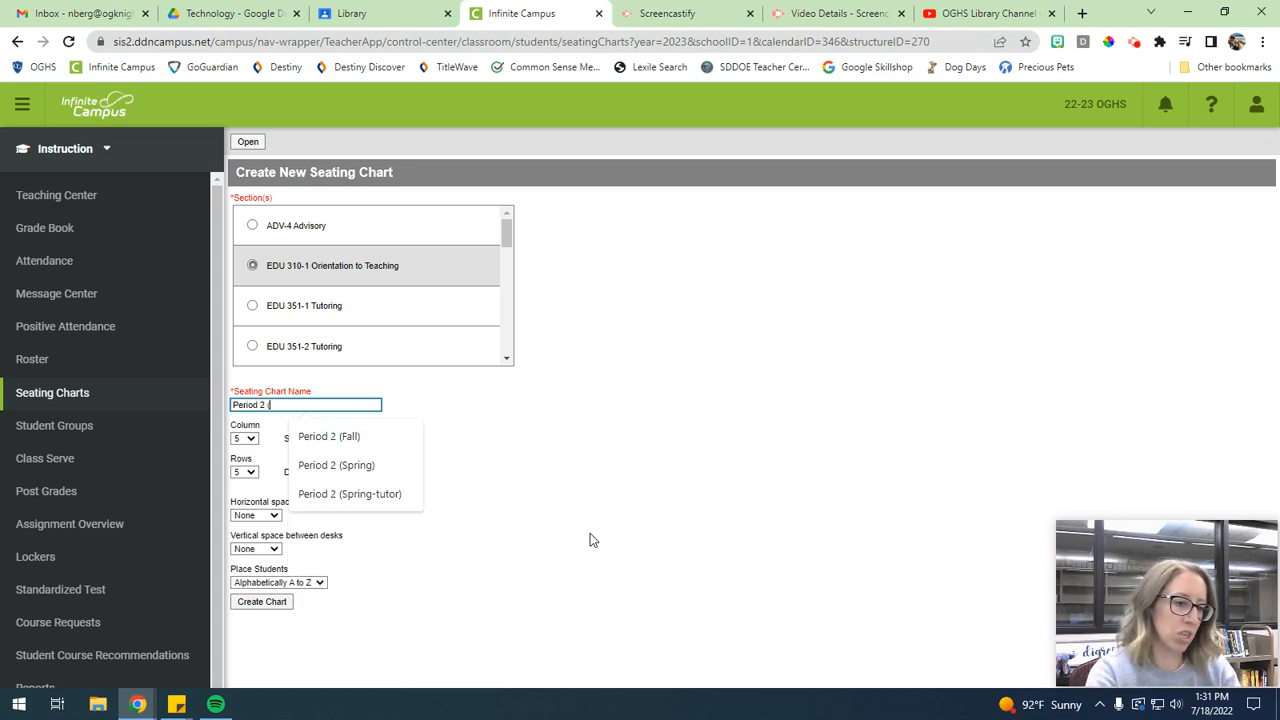
text( (Spring)
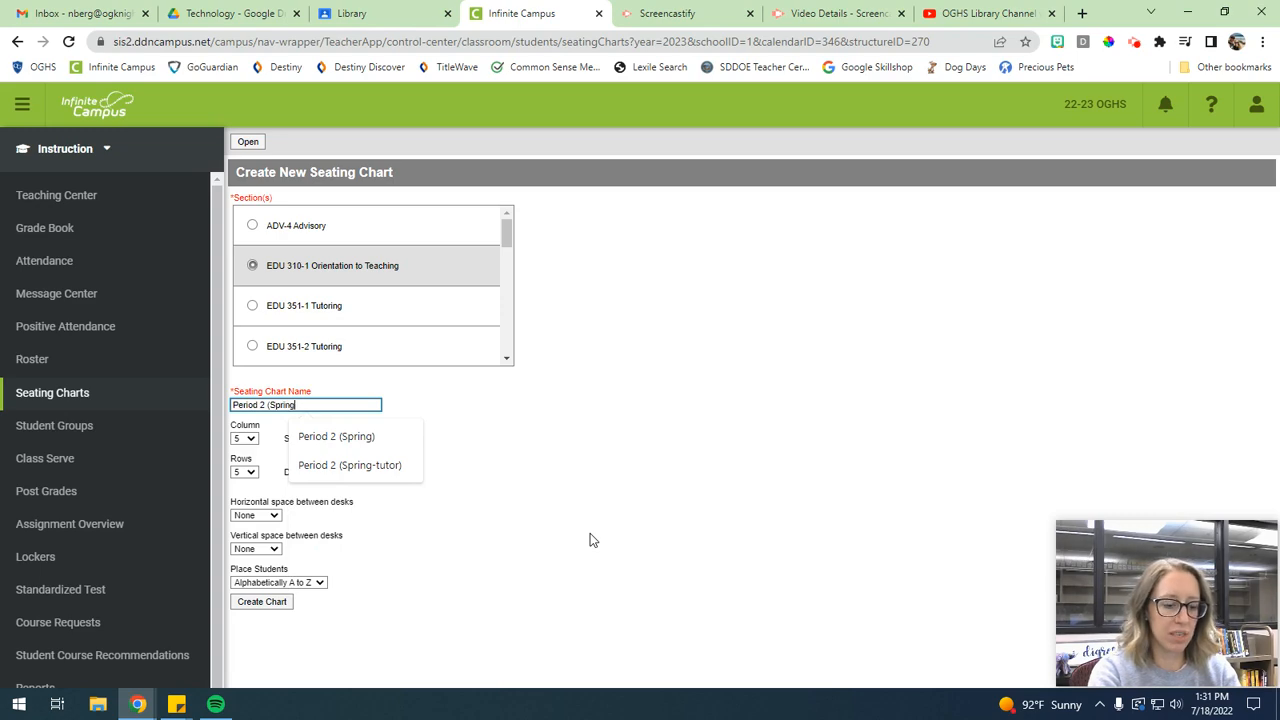
text())
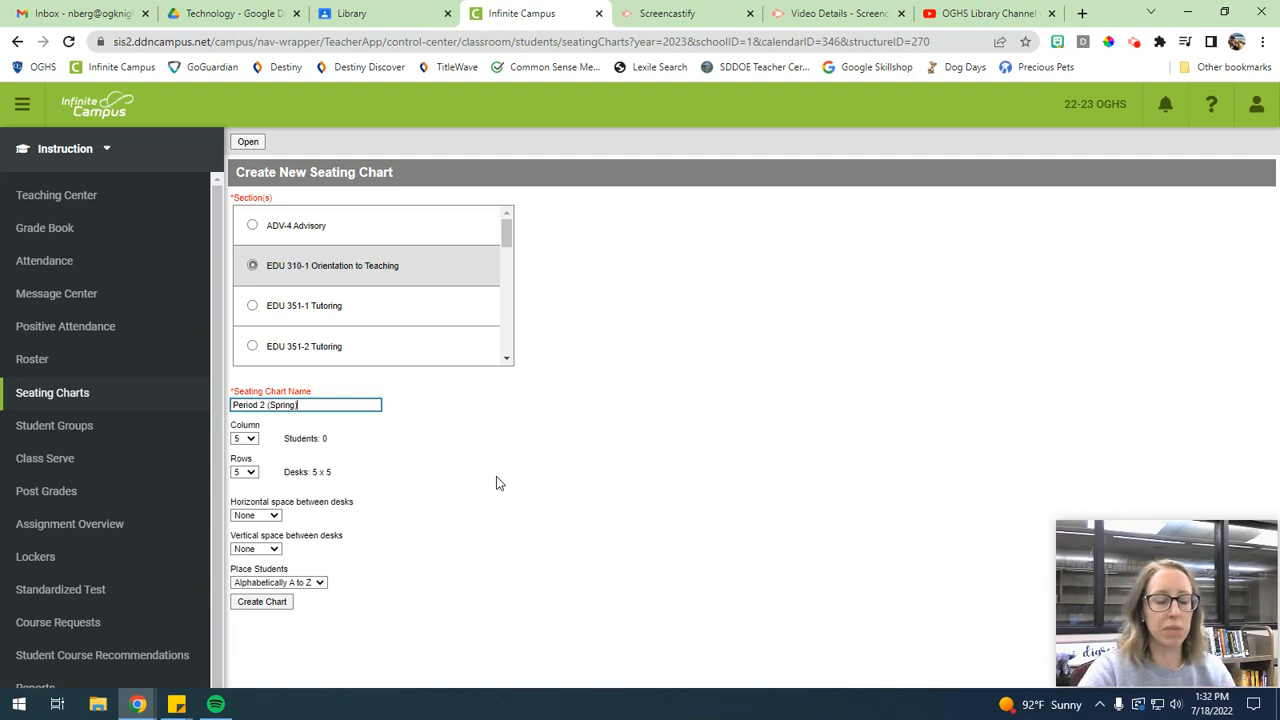
Set the chart to 2 columns and 4 rows with students set to Do Not Place, and create it.
click(253, 442)
click(250, 467)
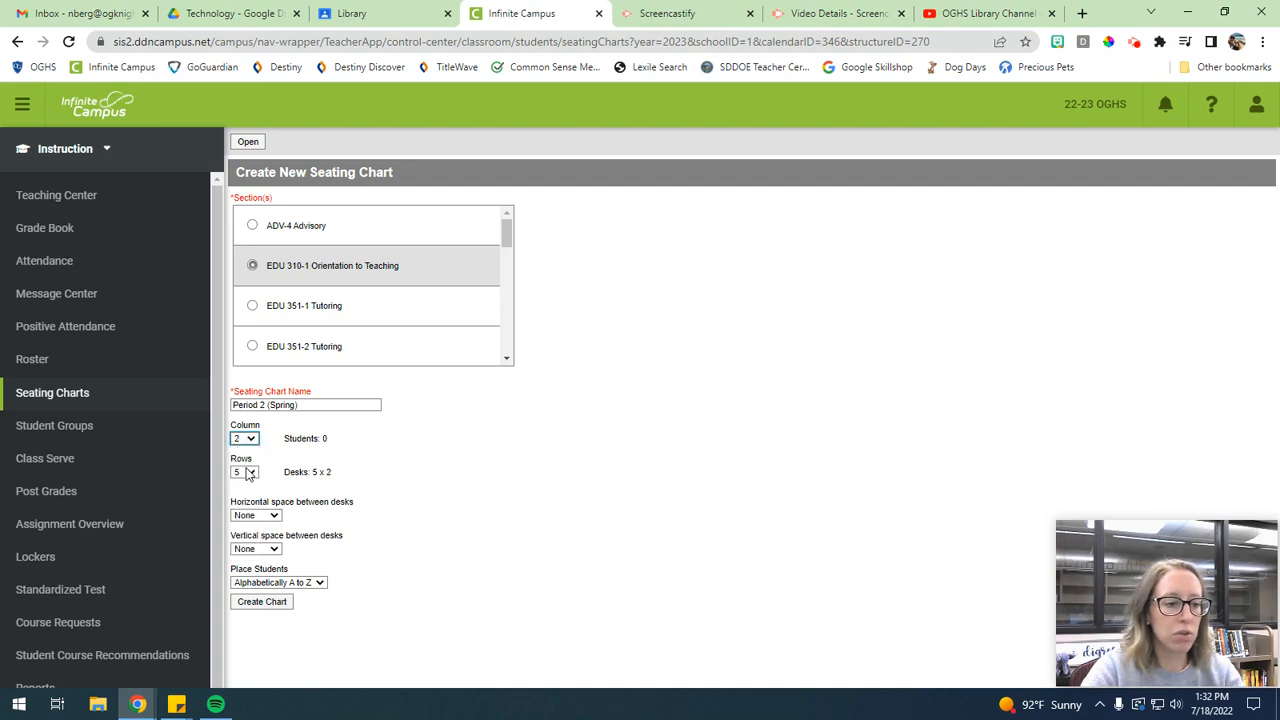
click(250, 473)
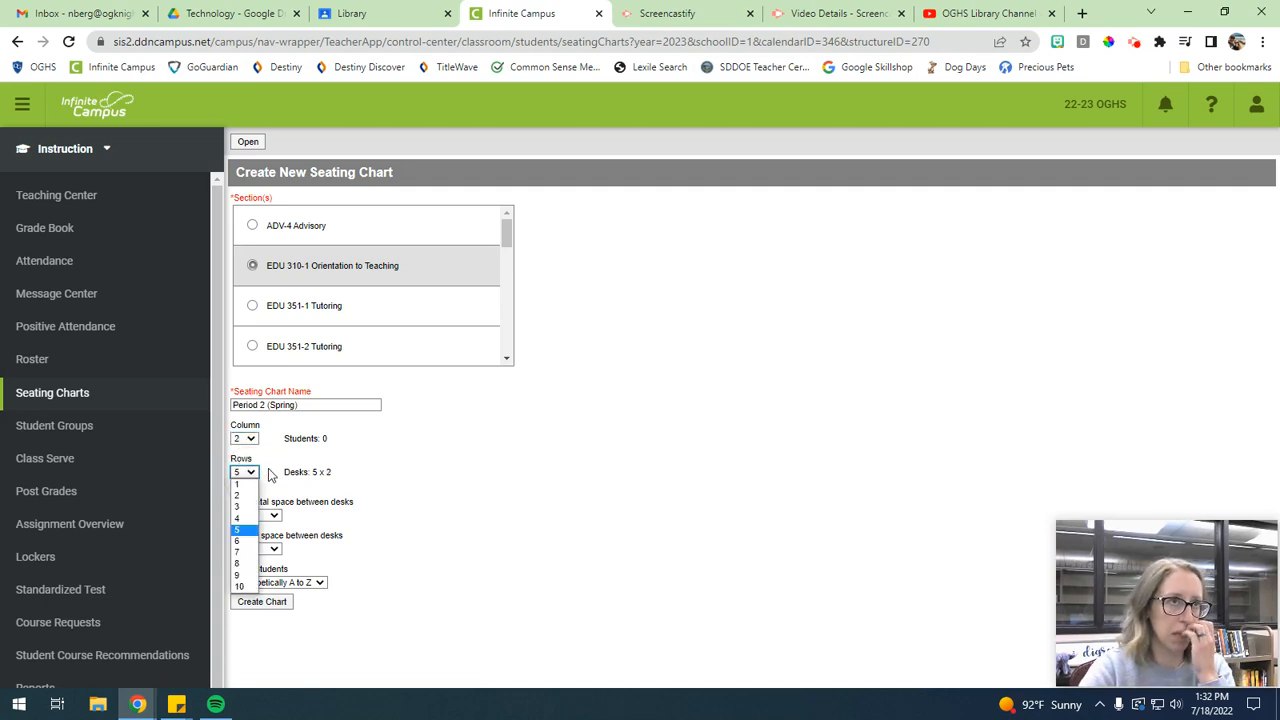
click(243, 518)
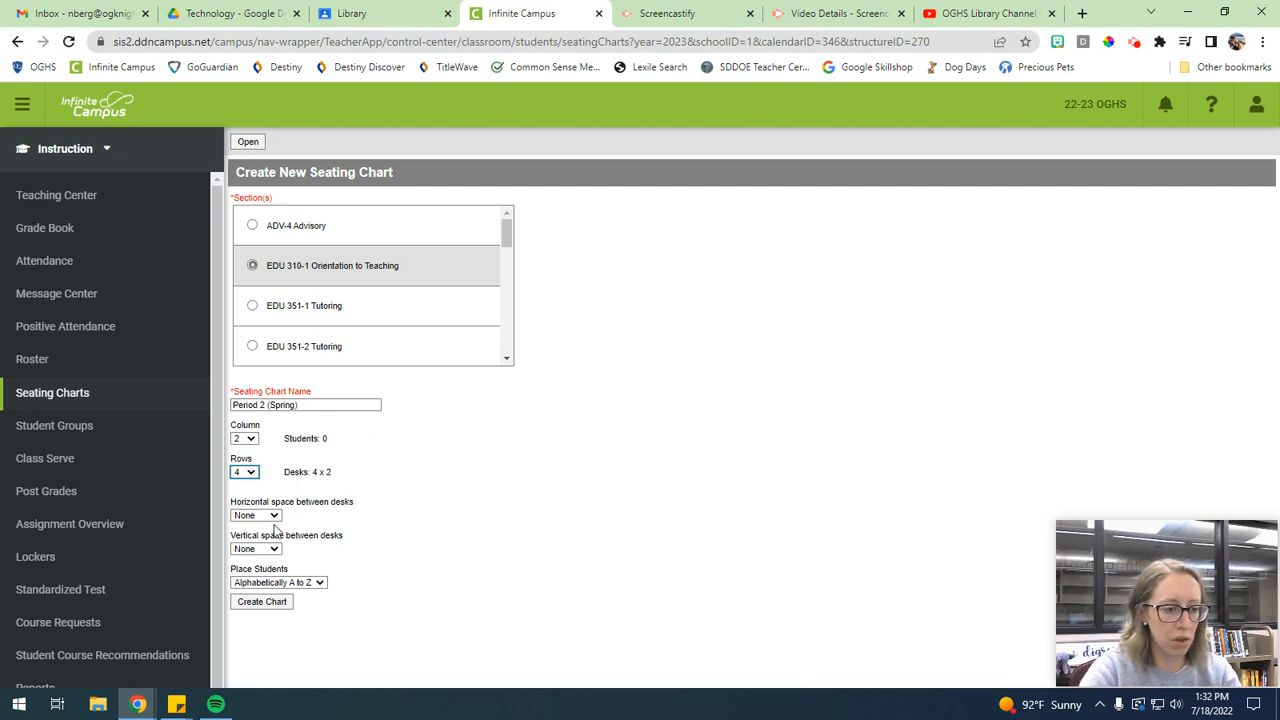
click(301, 584)
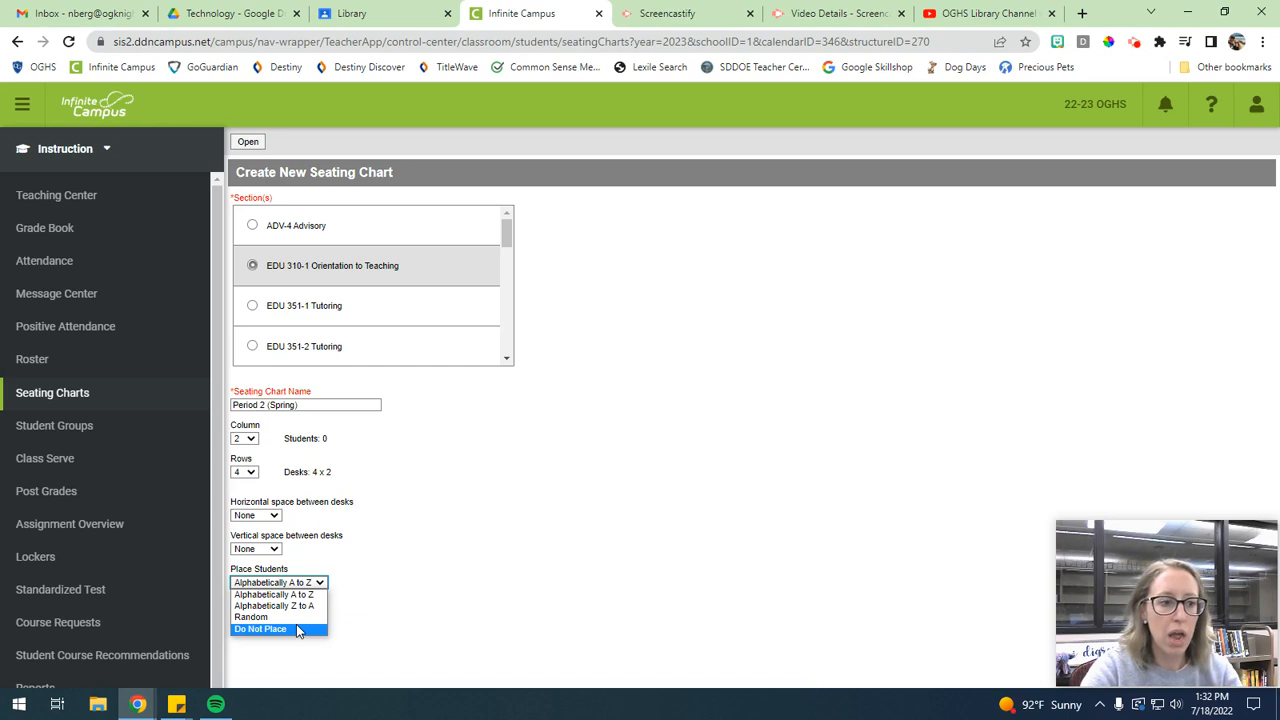
click(296, 627)
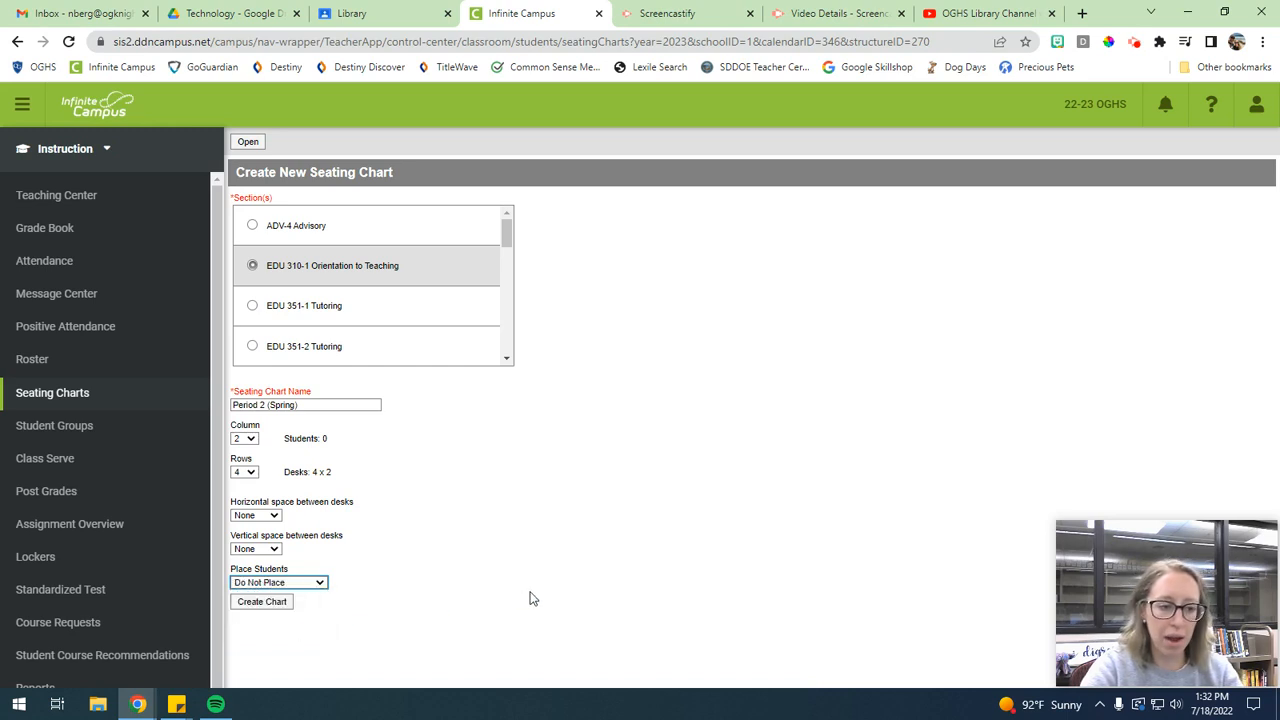
click(262, 602)
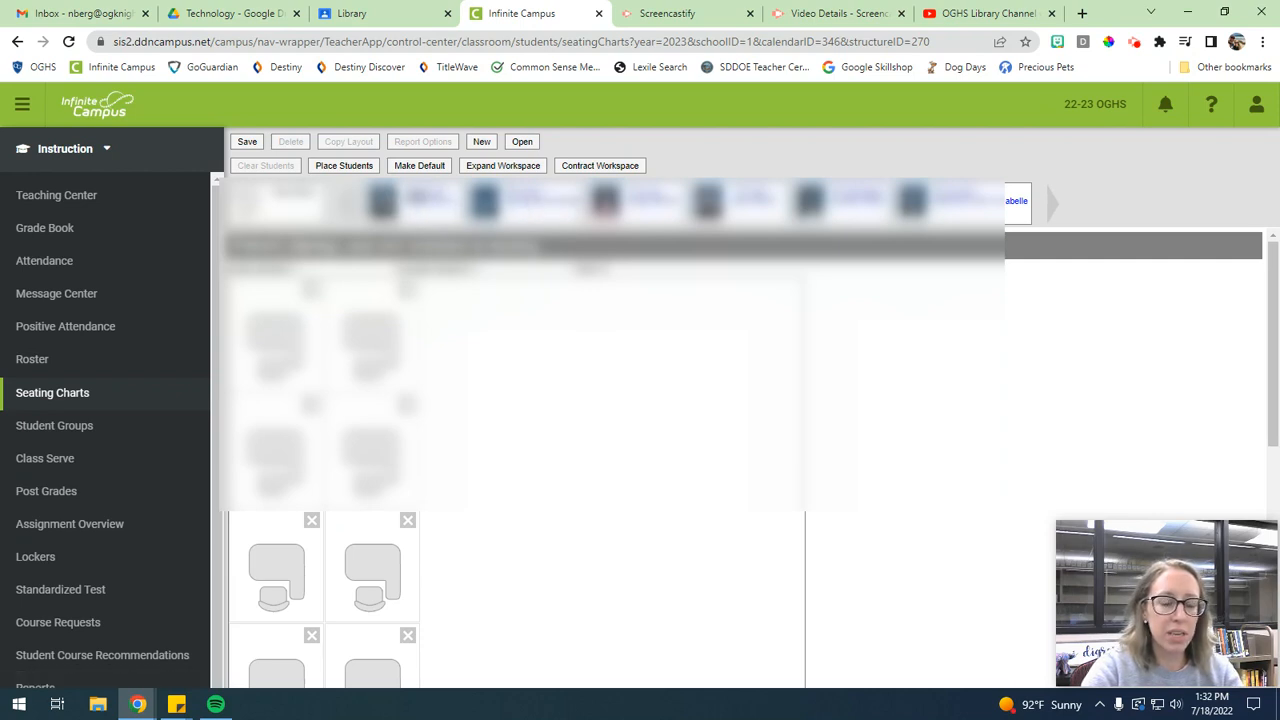
Seat the second unplaced student at the second-column desk of the second row.
scroll(400, 400, down, 1)
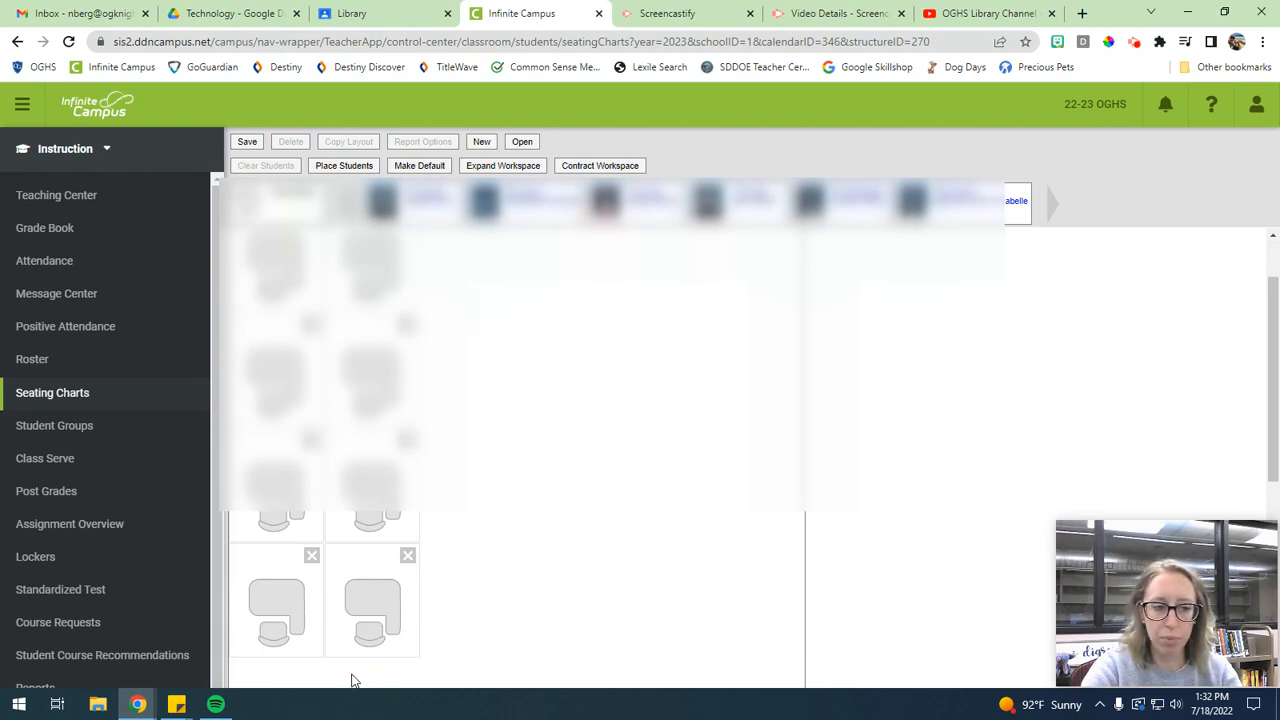
scroll(620, 450, up, 1)
drag(483, 200, 352, 432)
Delete the second-column desk in the last row and put a new desk in its place.
scroll(427, 372, down, 3)
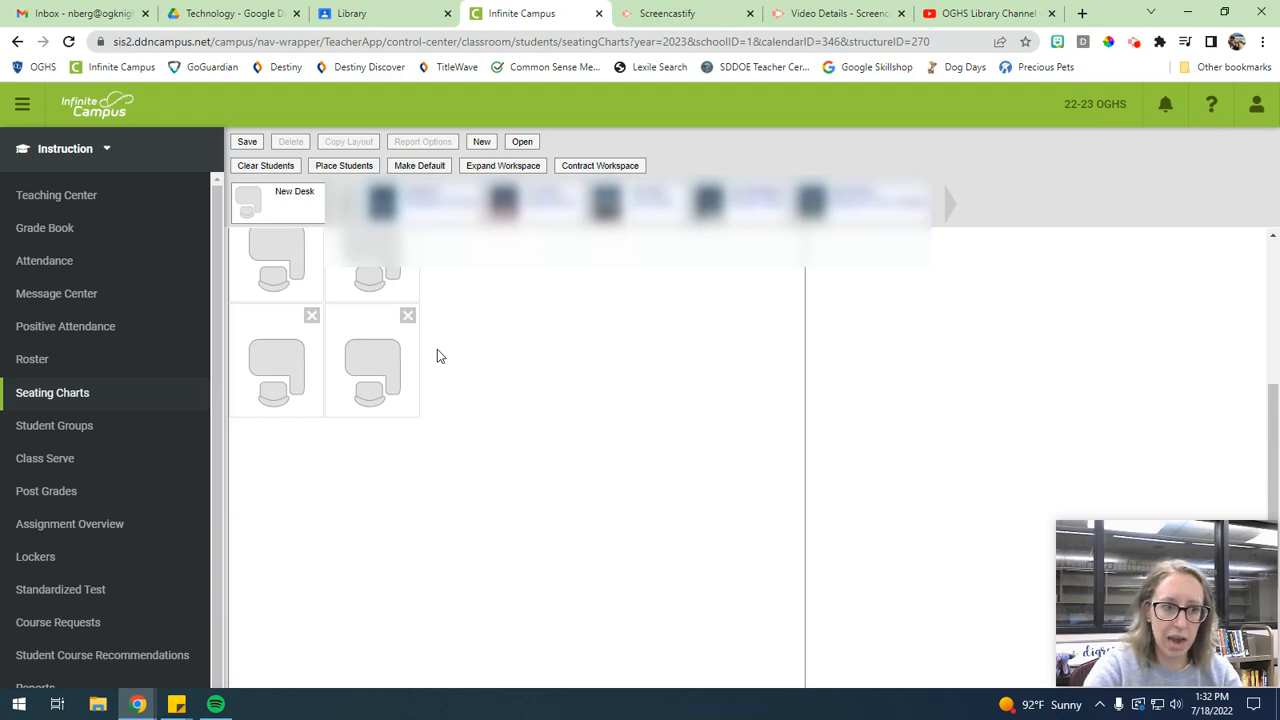
click(406, 316)
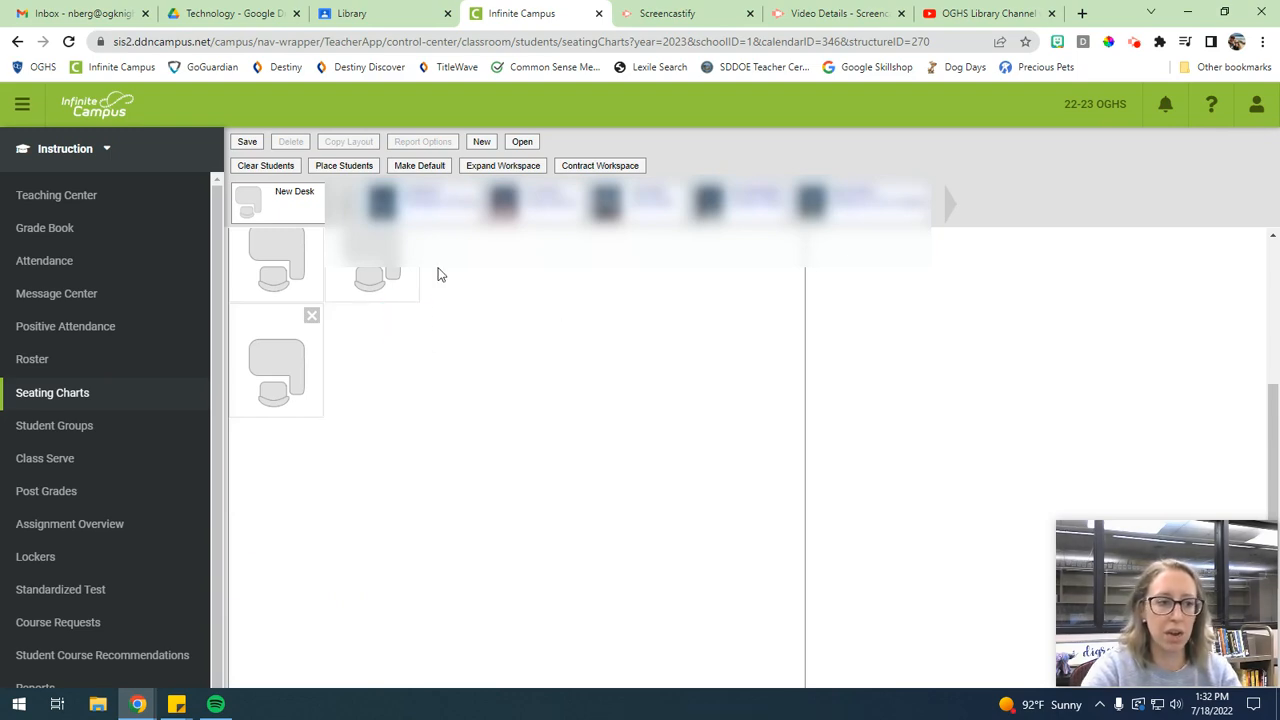
drag(250, 199, 345, 395)
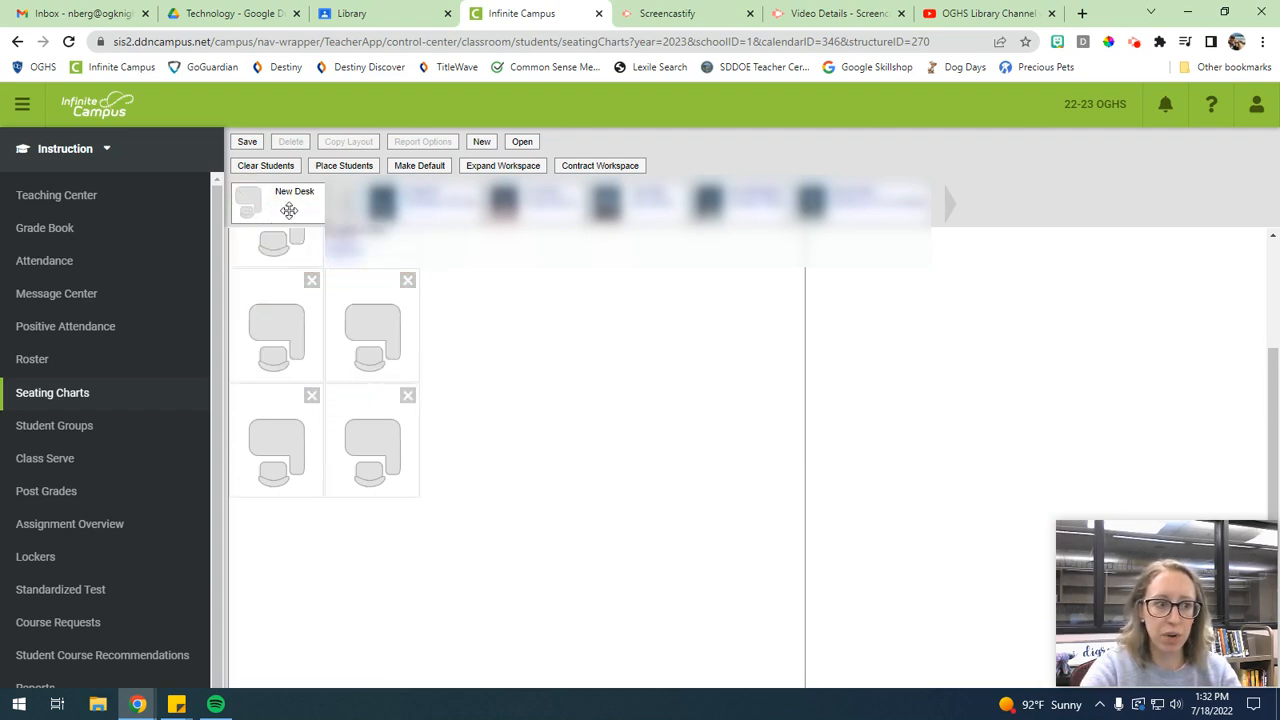
Try to place new desks in the empty workspace beside the desk grid, and save the seating chart.
scroll(524, 369, down, 1)
drag(268, 194, 494, 397)
drag(305, 250, 491, 569)
scroll(633, 514, up, 1)
scroll(630, 514, up, 2)
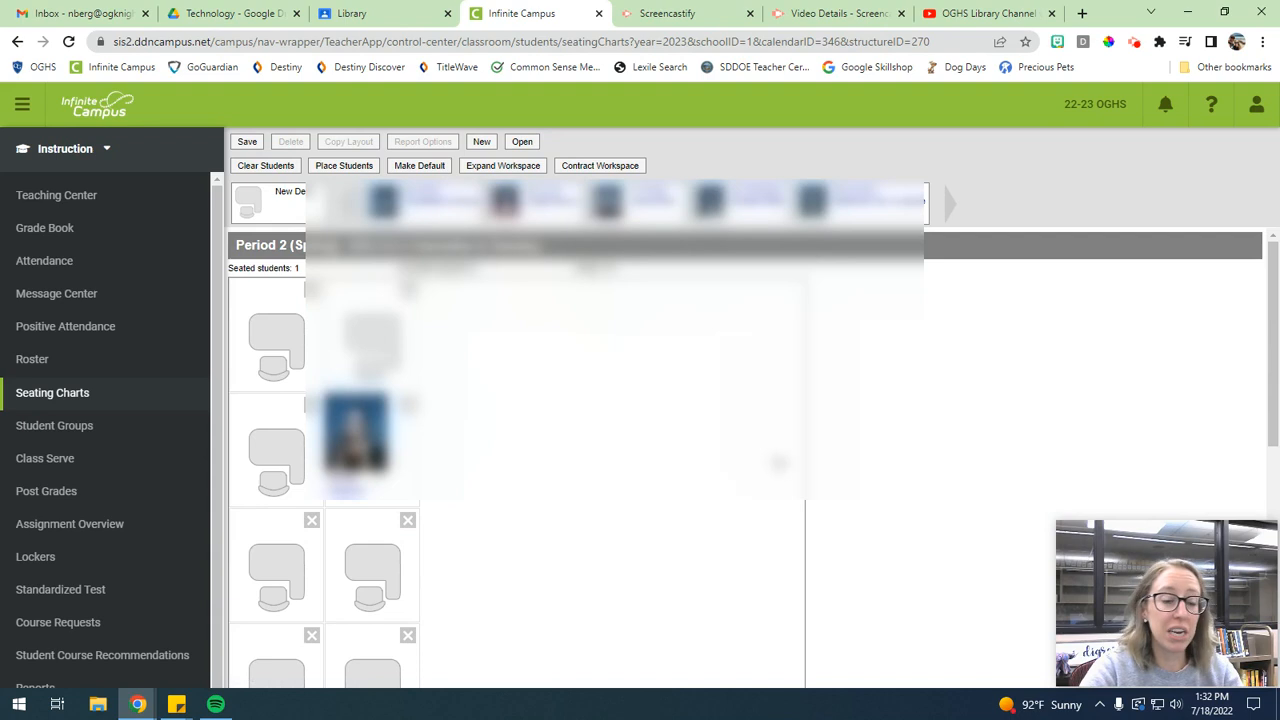
click(248, 146)
Open Attendance and set its date to 01/10/2023.
click(73, 265)
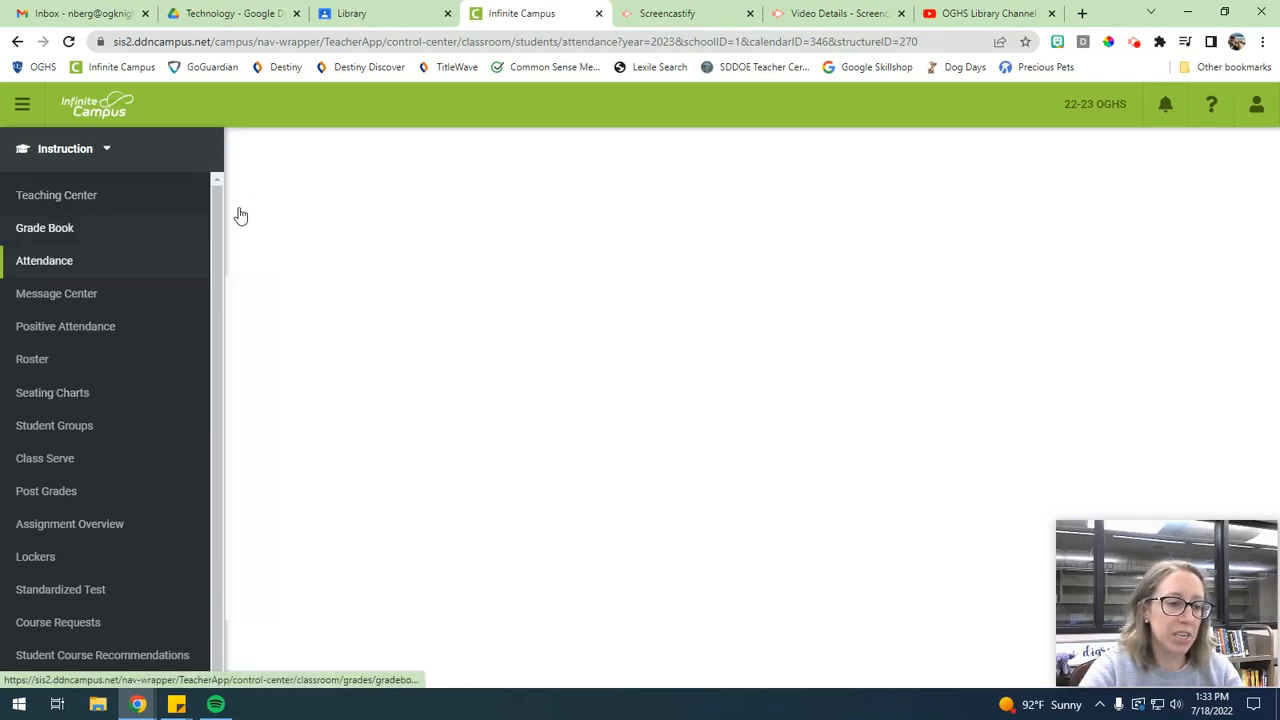
click(333, 142)
click(312, 164)
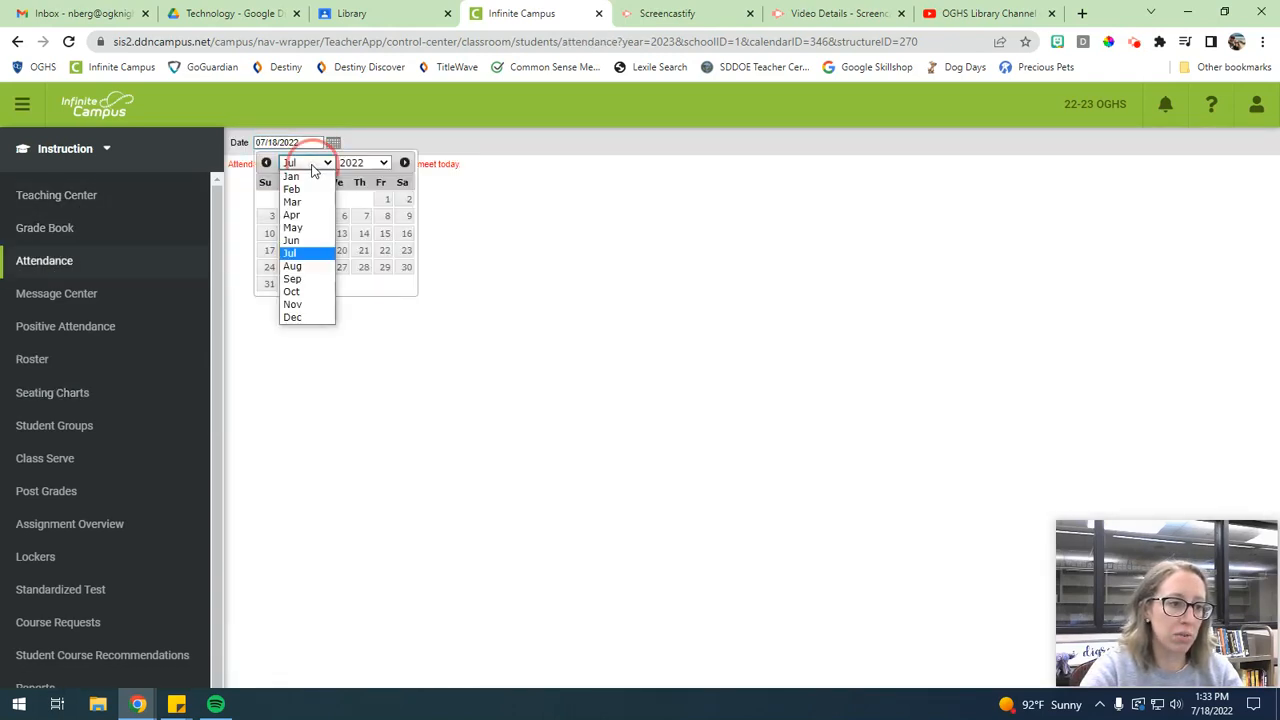
click(290, 176)
click(362, 162)
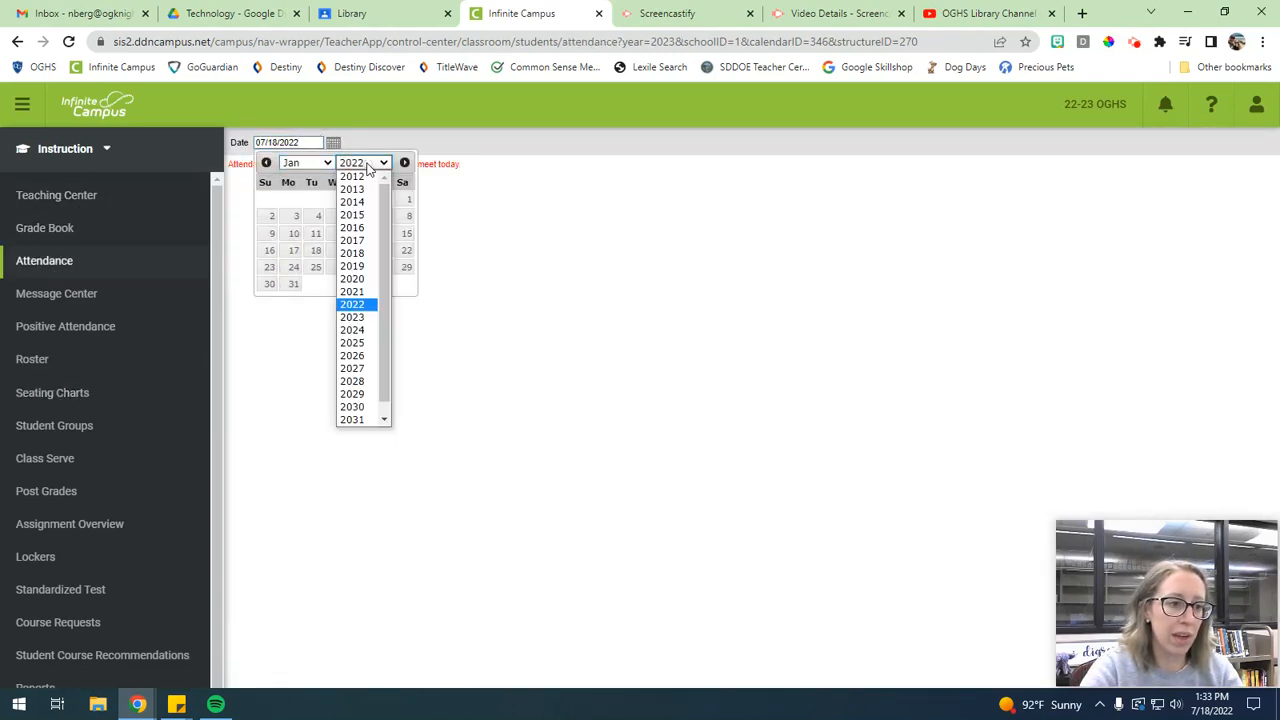
click(352, 317)
click(315, 216)
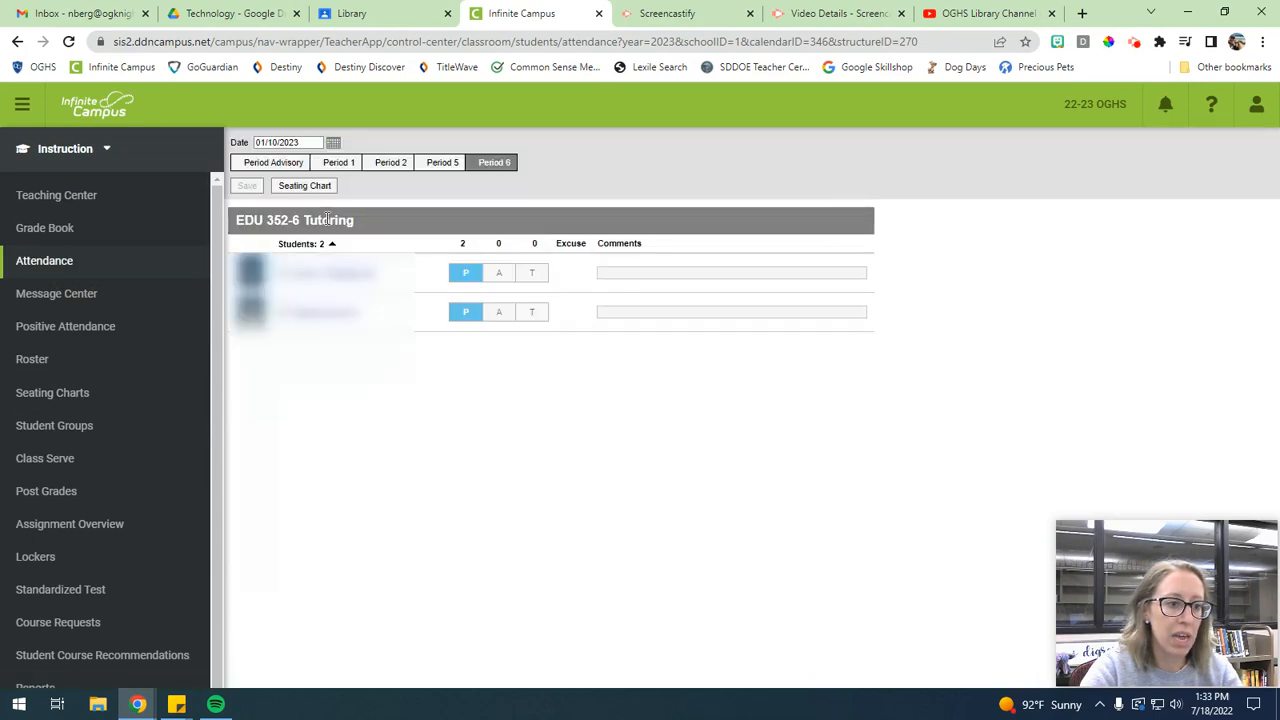
View the attendance lists of Period 1 and Period 2, and check Period 2's seating chart view.
click(338, 162)
click(390, 162)
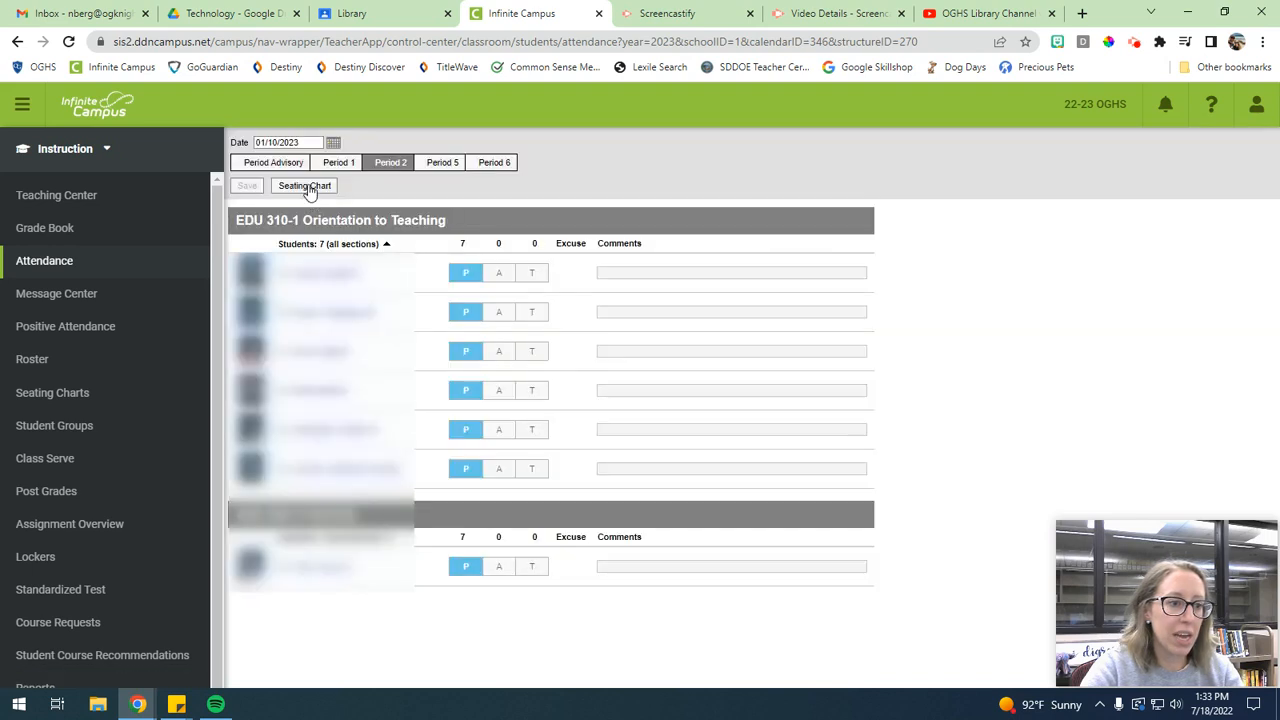
click(305, 186)
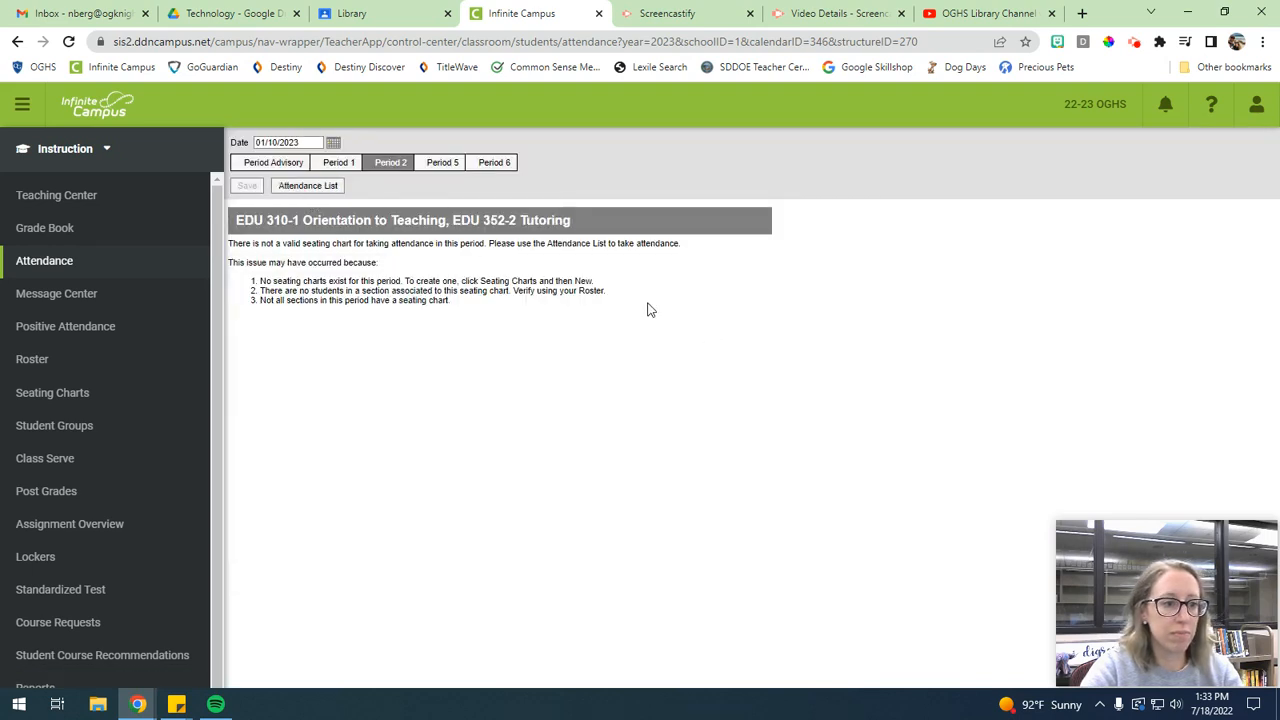
Return to the saved seating charts and check the available term filter options.
click(105, 391)
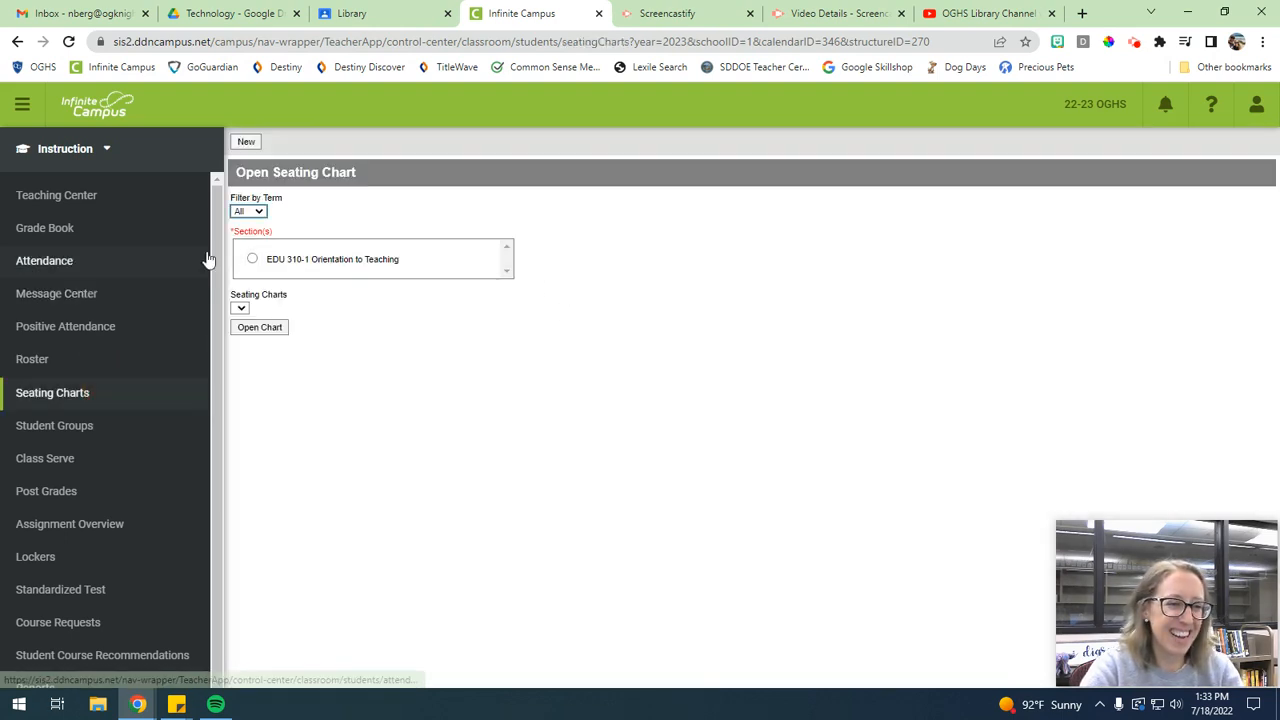
click(259, 213)
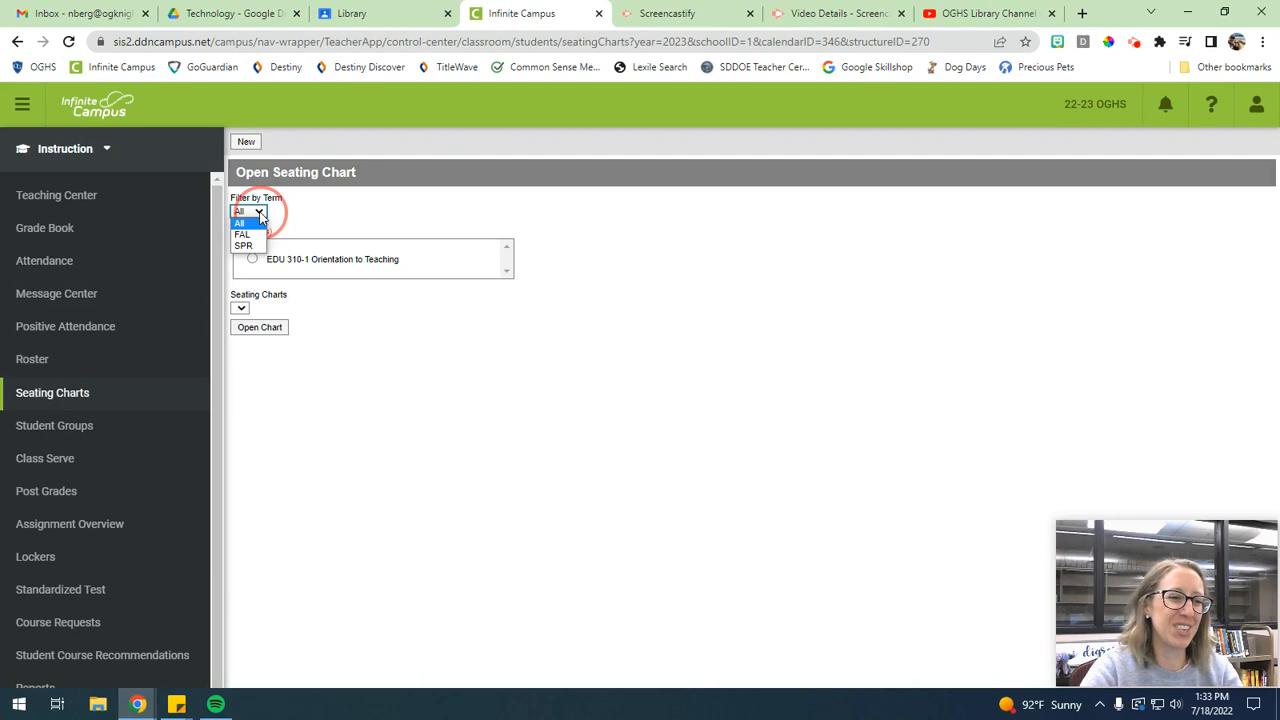
click(324, 211)
Start another new seating chart and select the combined EDU 310-1 Orientation to Teaching and EDU 352-2 Tutoring section.
click(246, 144)
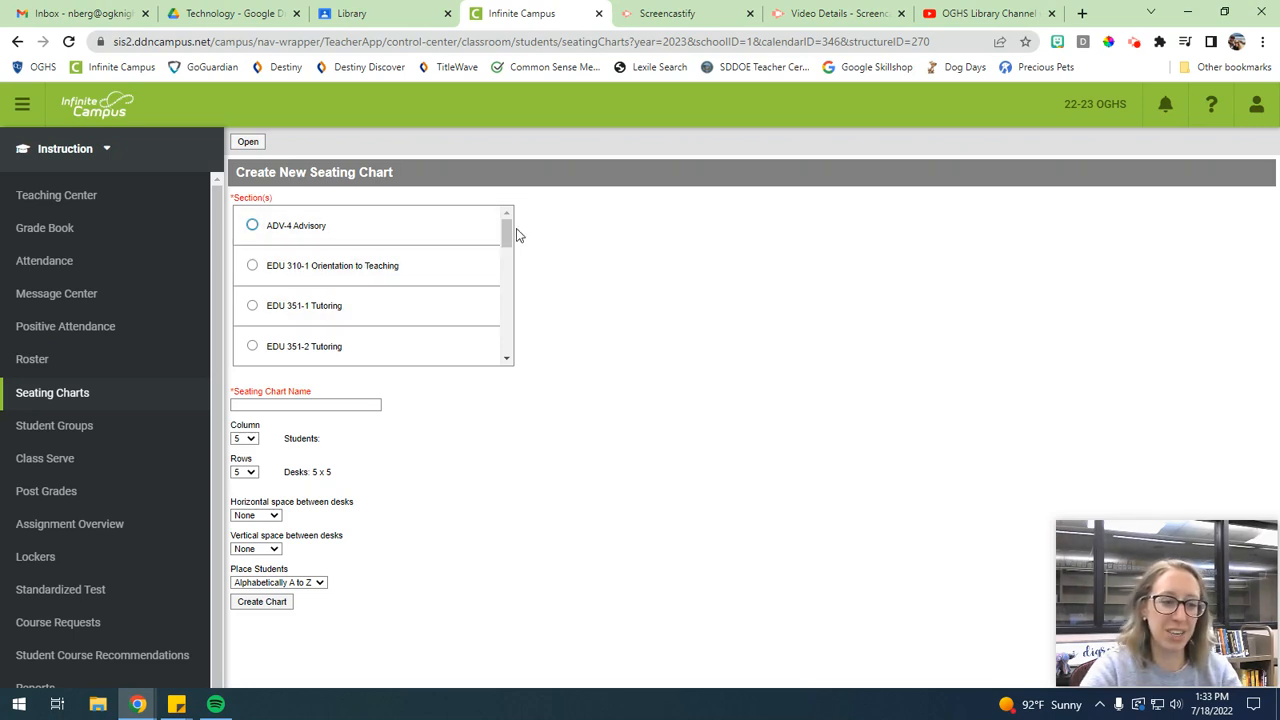
drag(506, 232, 508, 345)
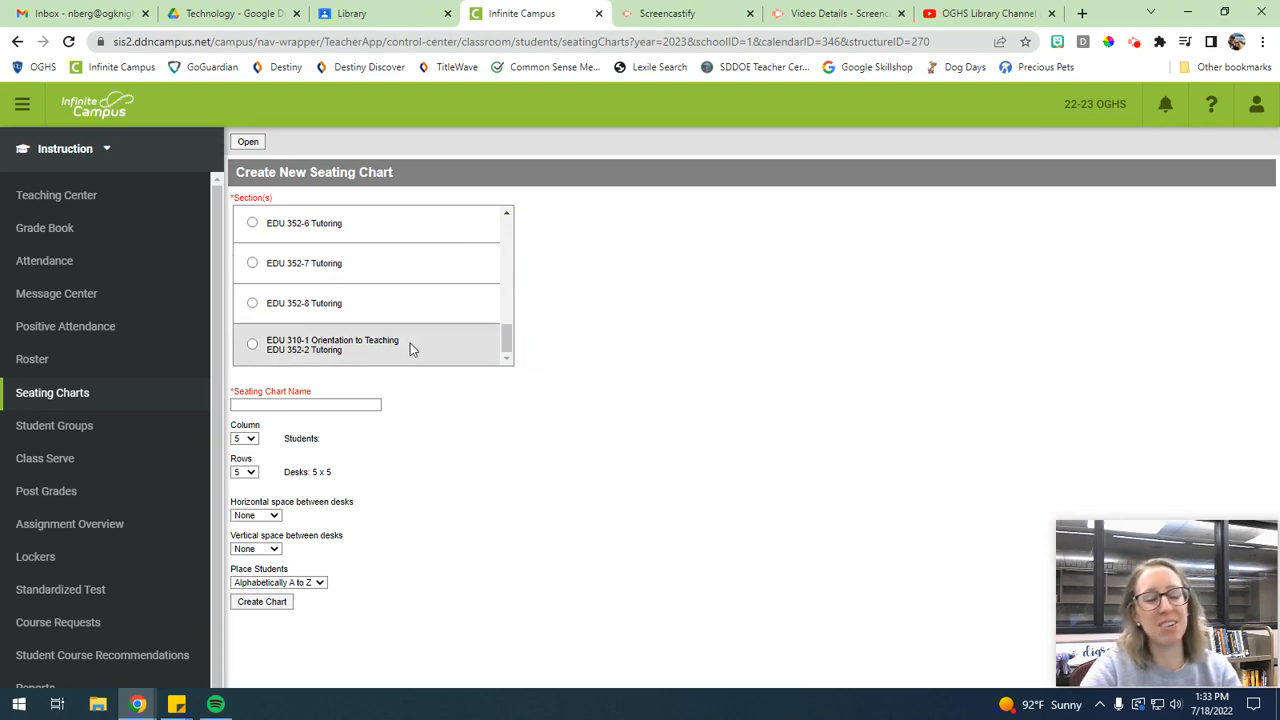
click(412, 347)
click(332, 405)
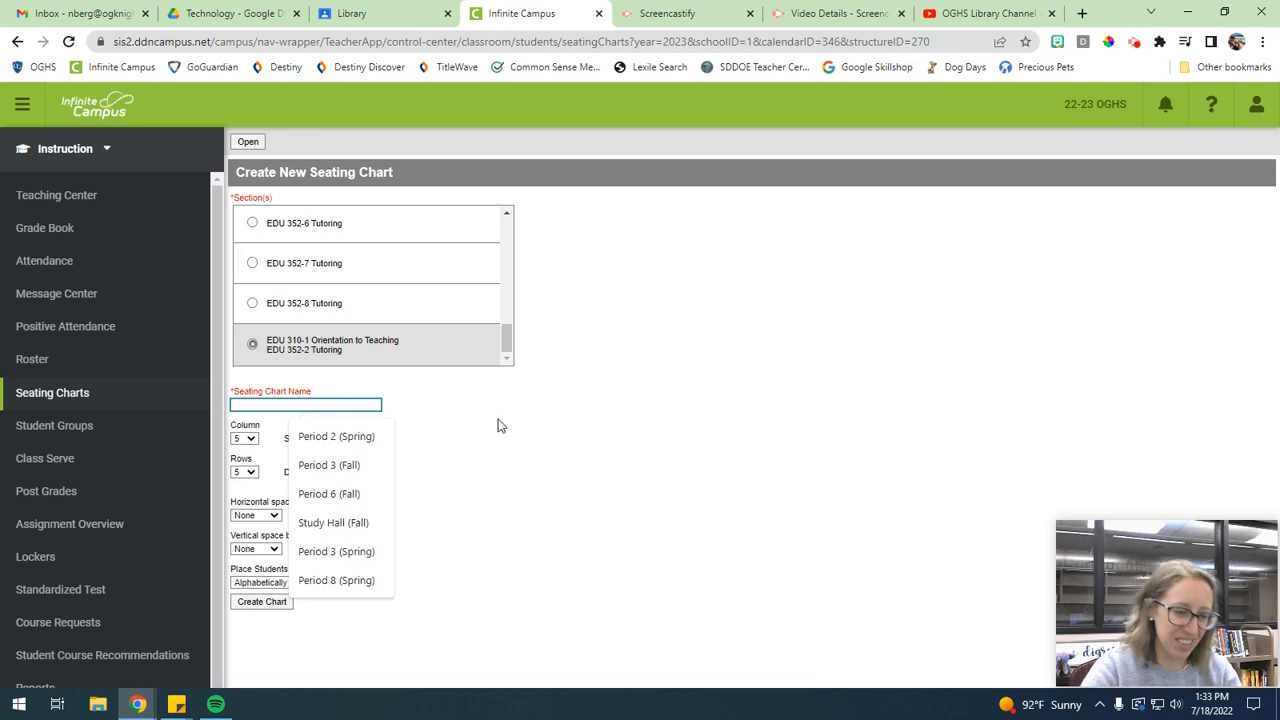
key(Tab)
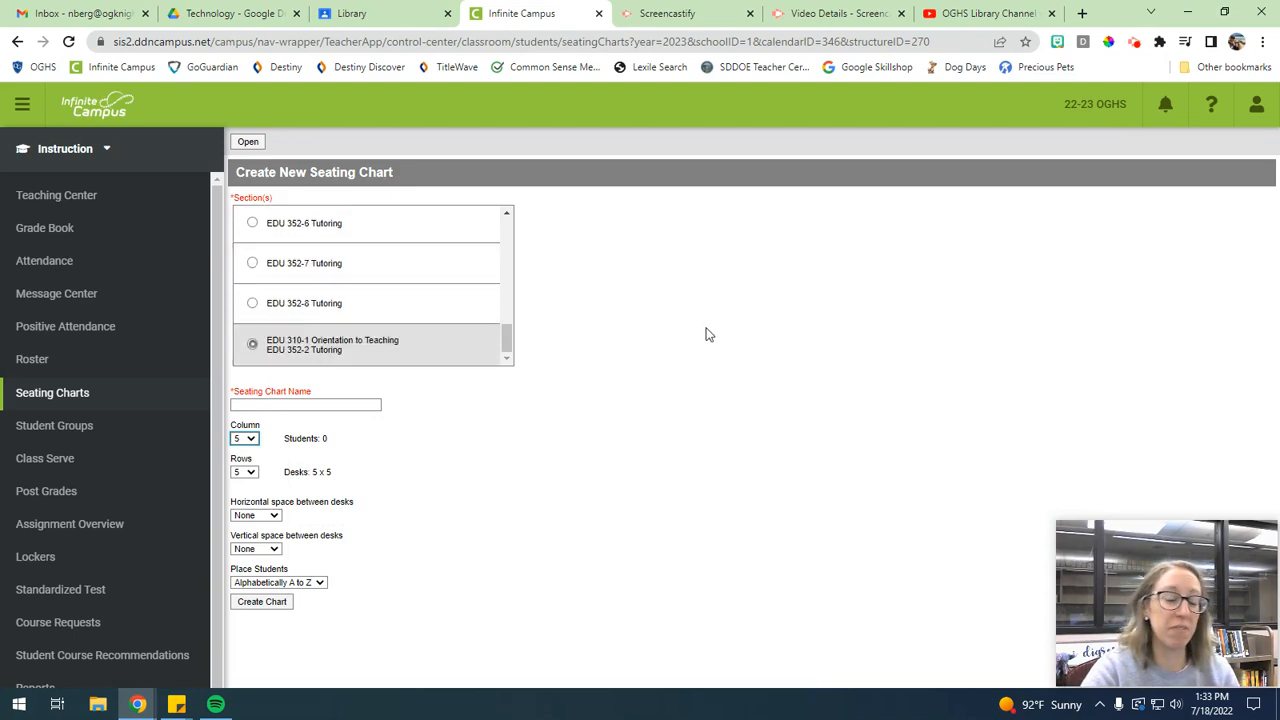
click(253, 344)
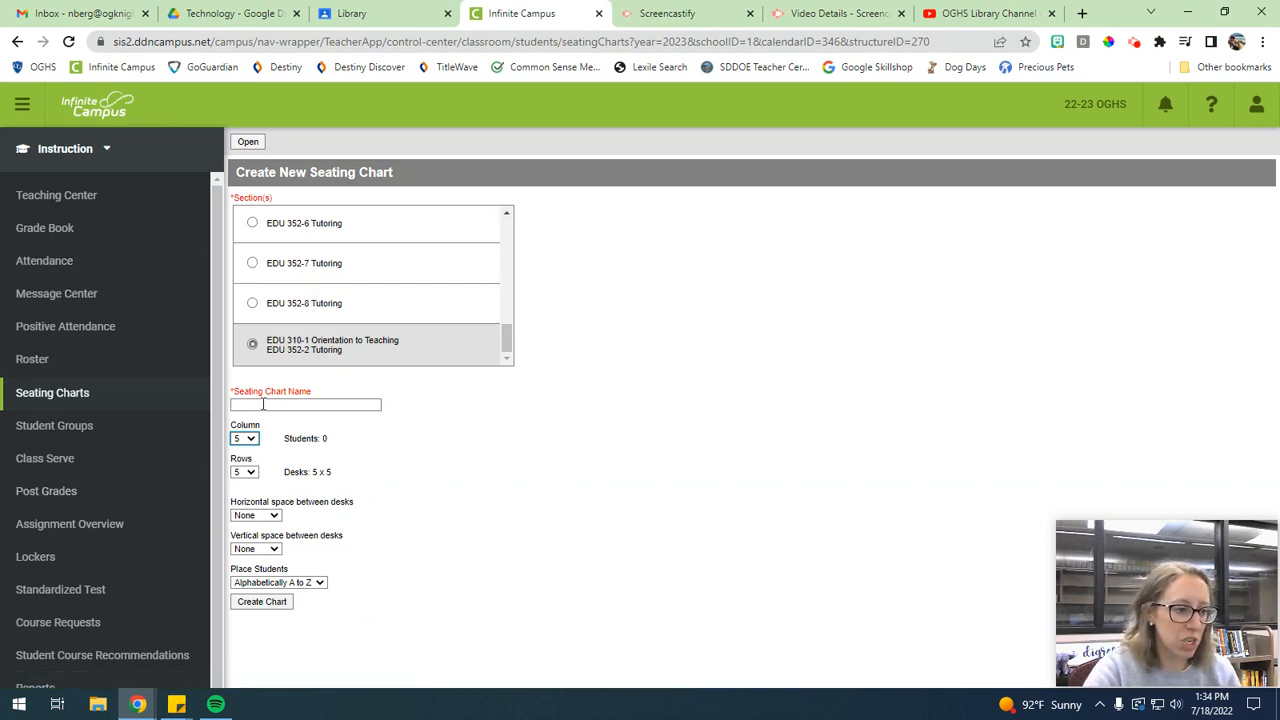
Go to Reports and open the Blank Spreadsheet report.
scroll(137, 412, down, 1)
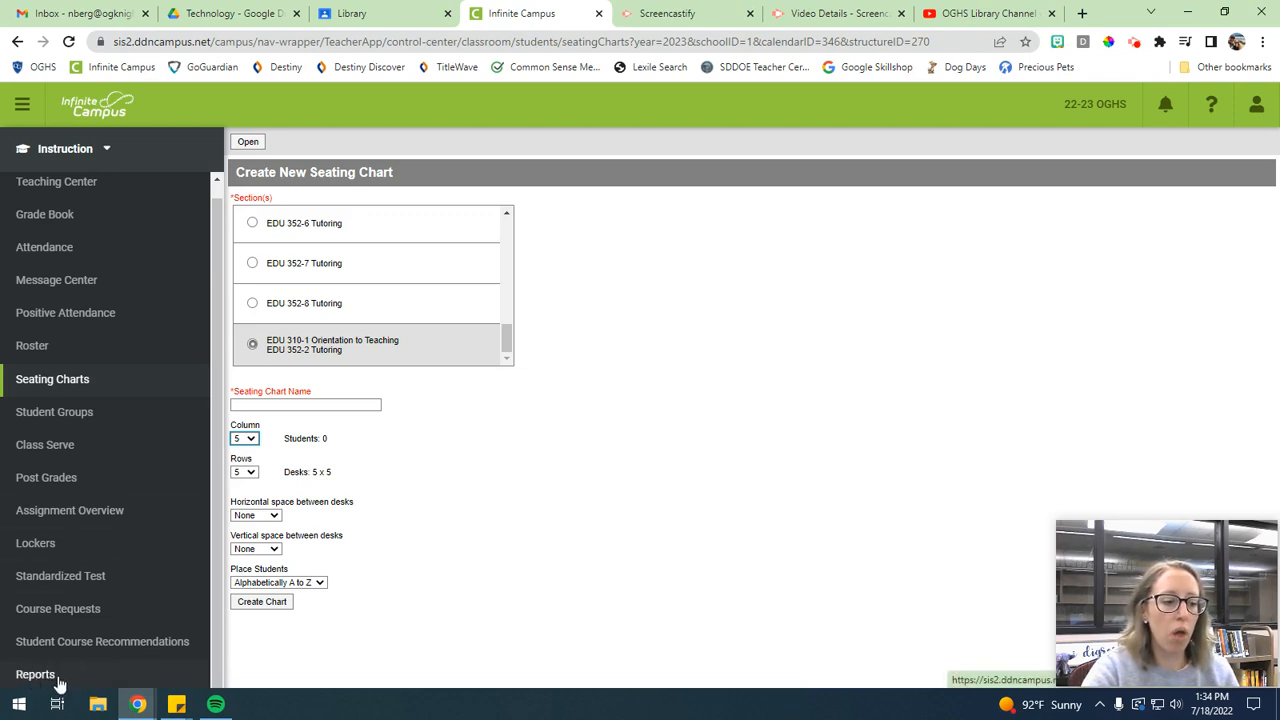
scroll(193, 441, up, 1)
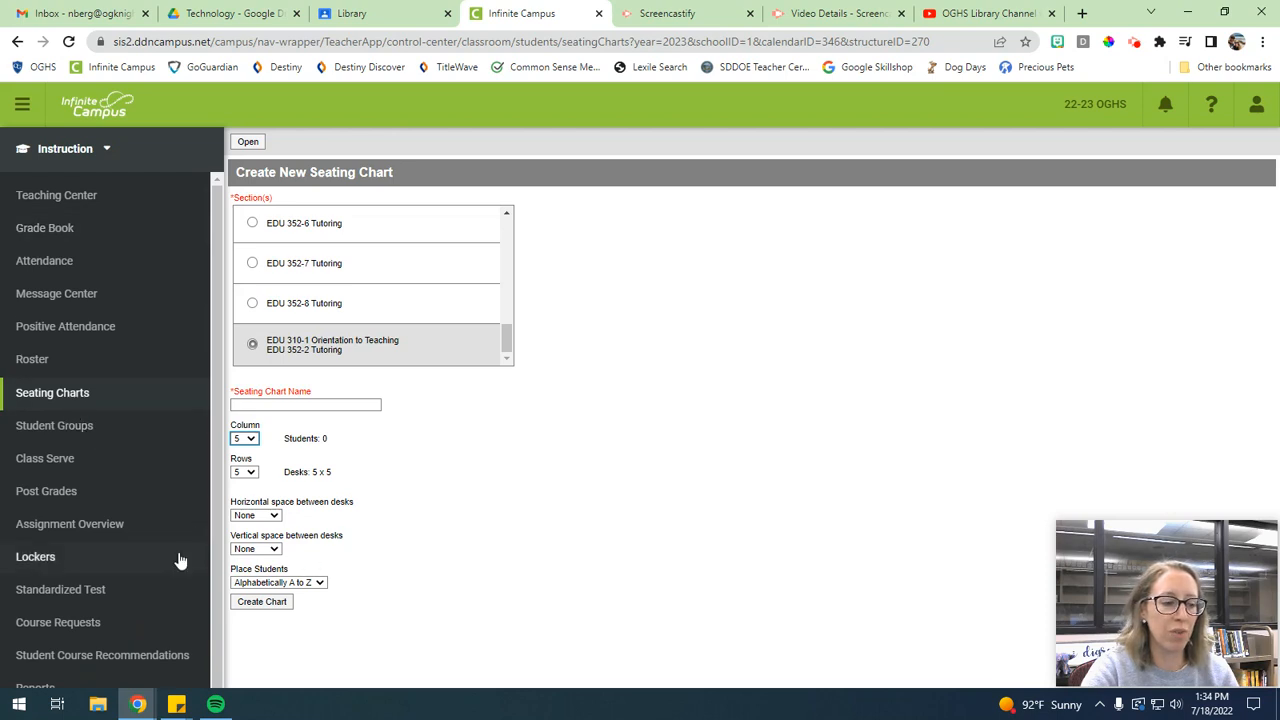
scroll(60, 645, down, 1)
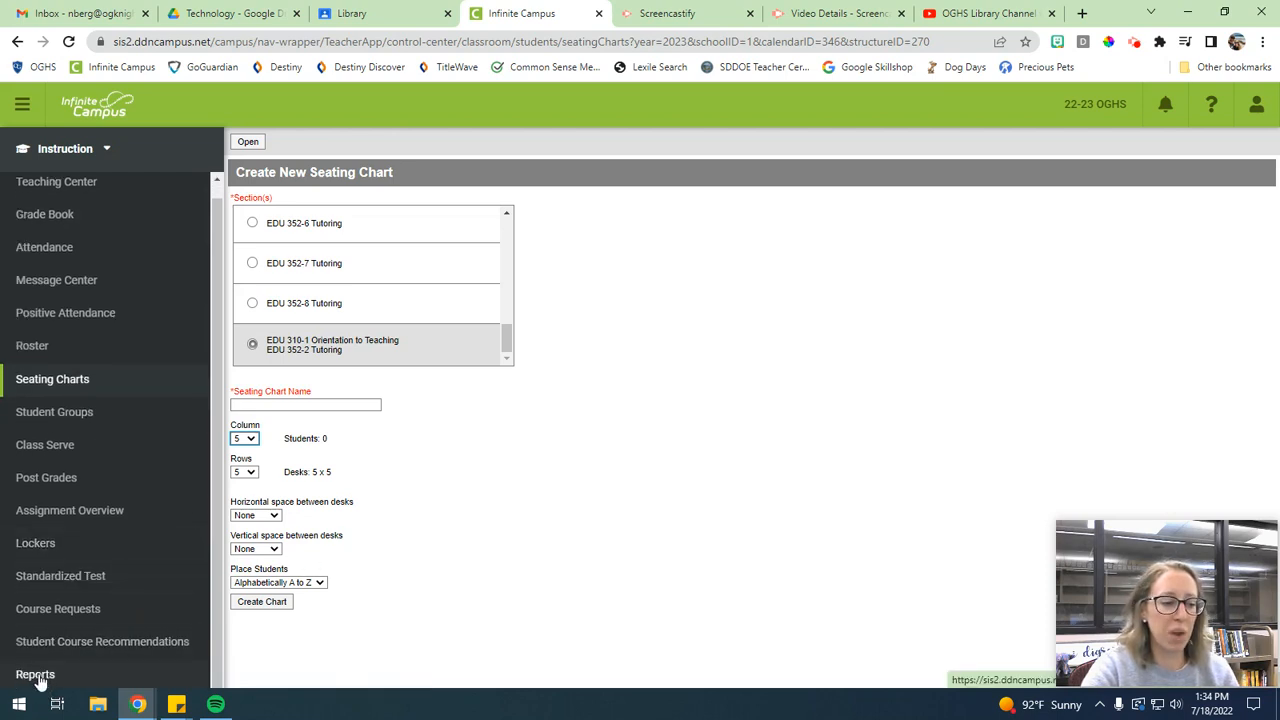
click(42, 675)
click(777, 443)
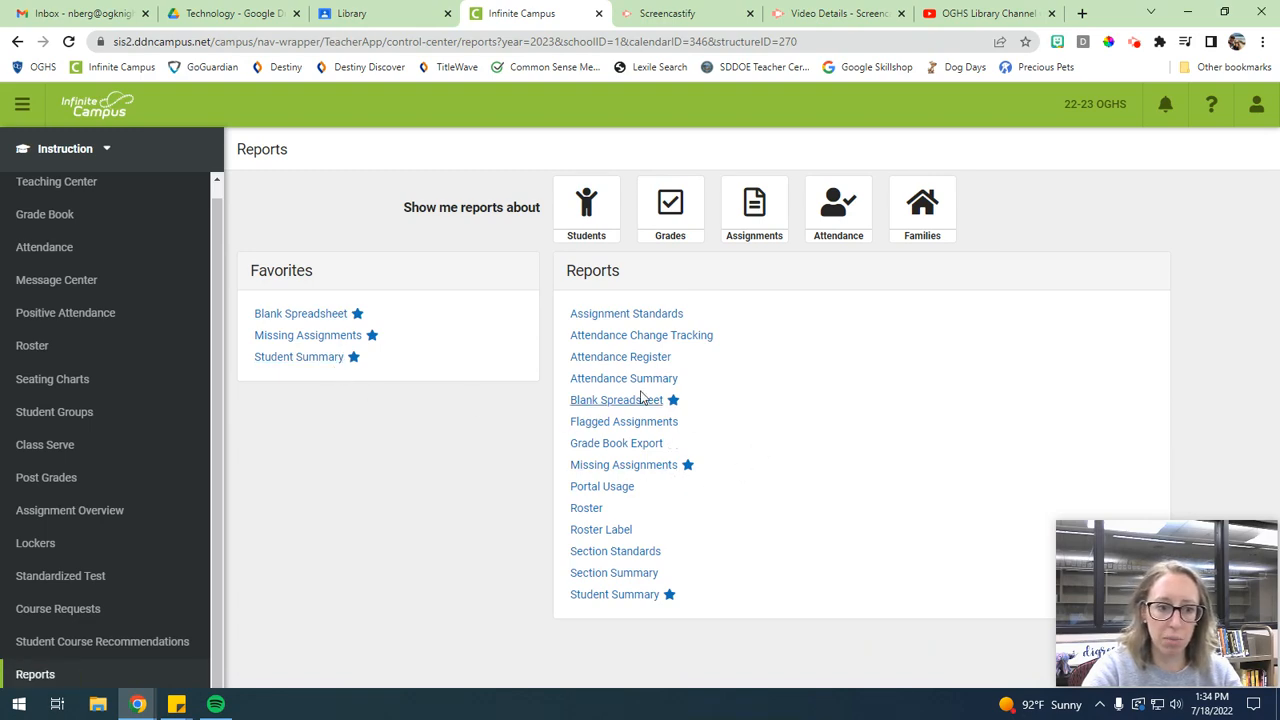
mouse_move(625, 406)
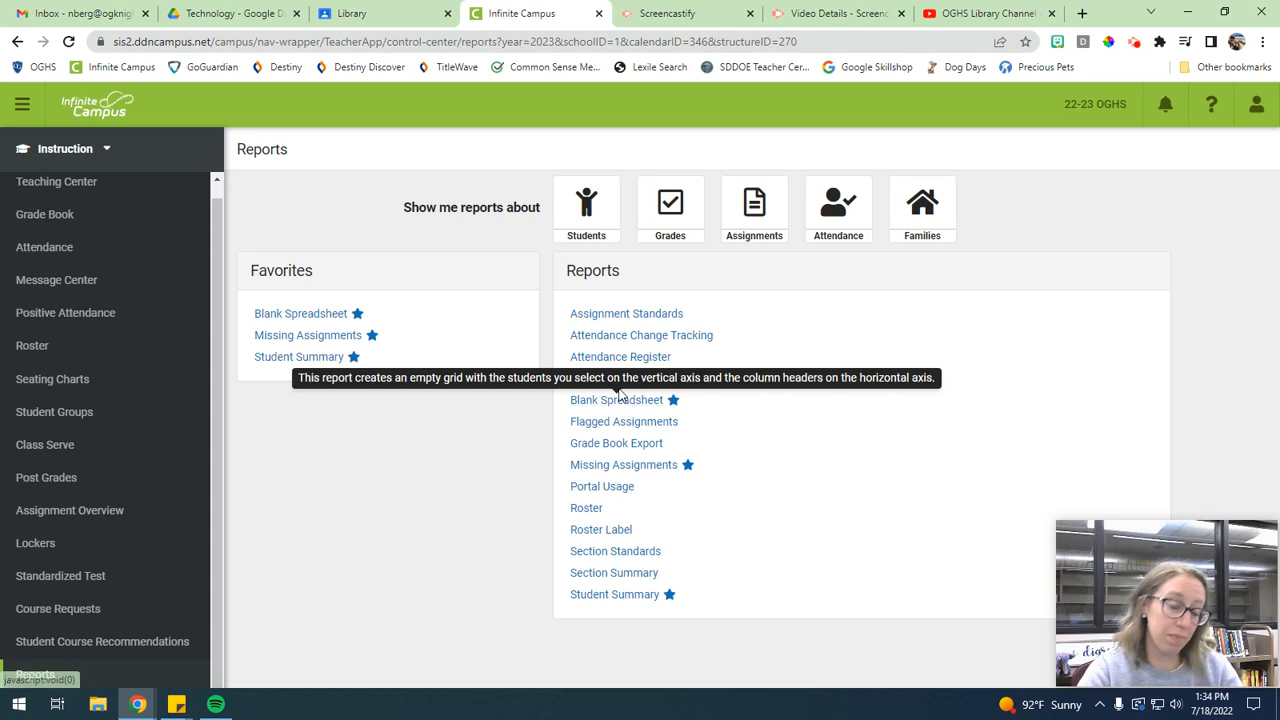
click(628, 400)
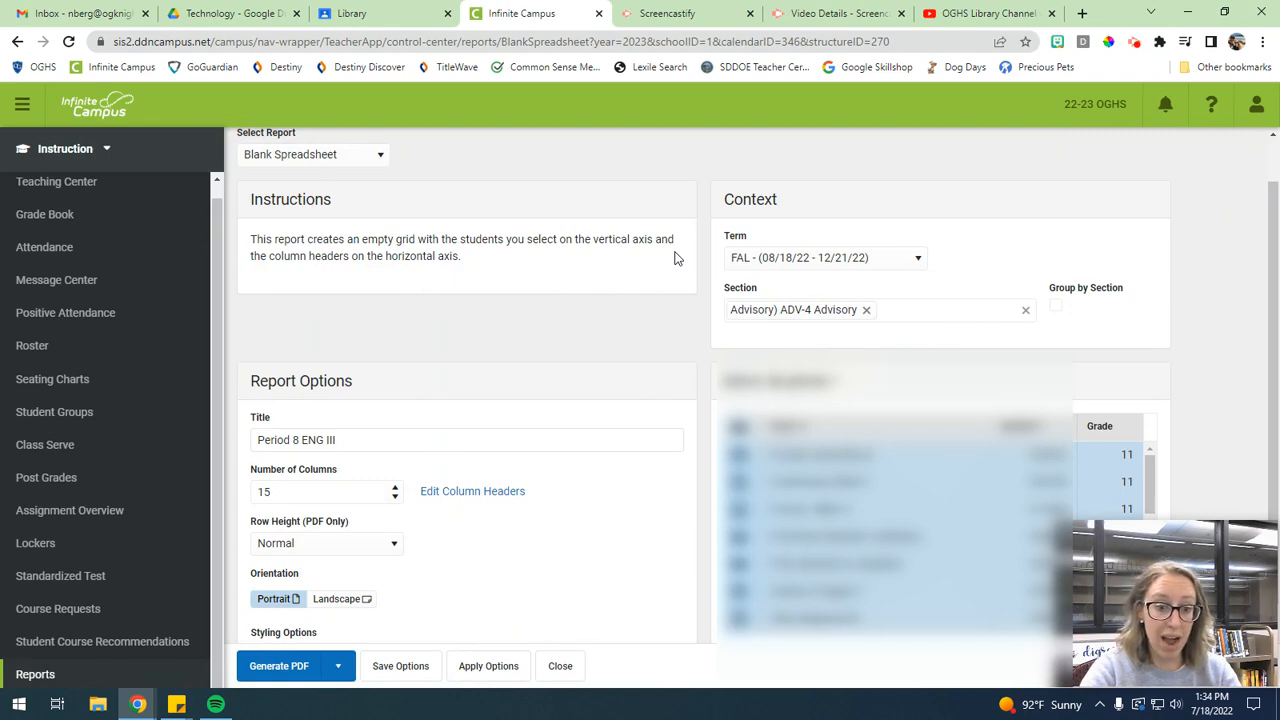
Set the report's term to SPR - (01/04/23 - 05/19/23) and its section to 2) EDU 310-1 Orientation to Teaching.
scroll(675, 258, down, 1)
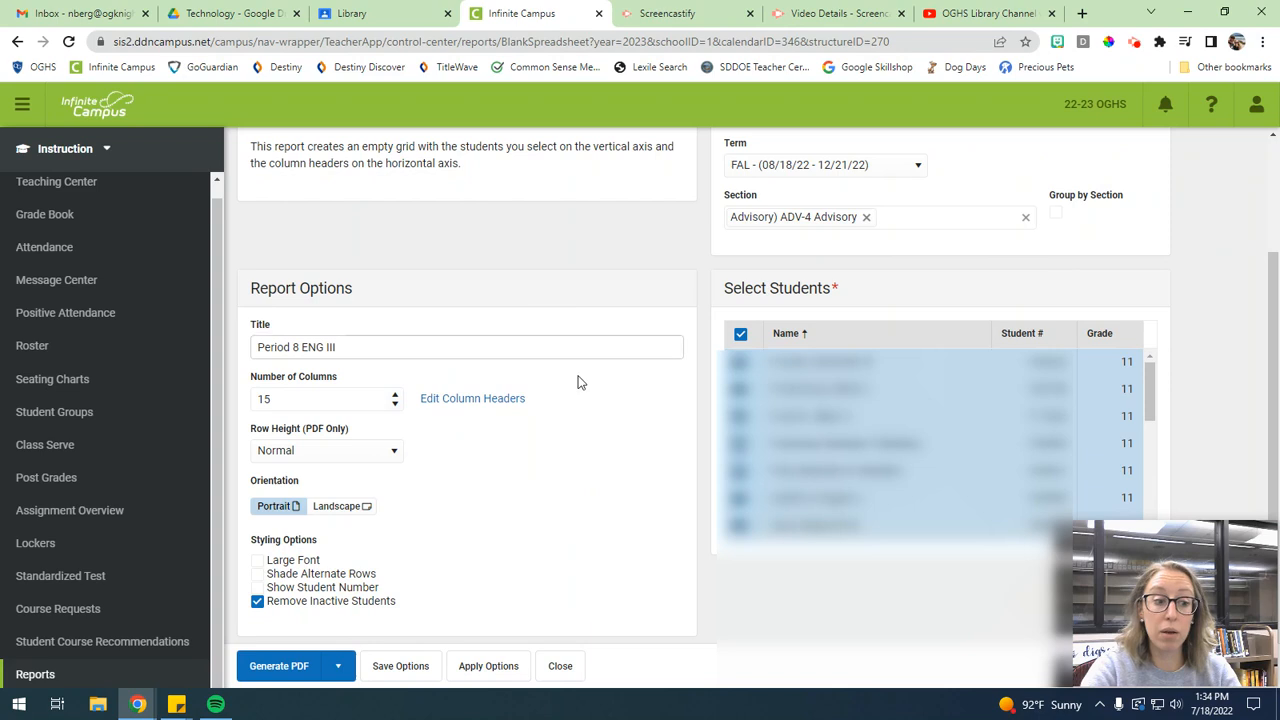
scroll(580, 394, up, 2)
click(887, 316)
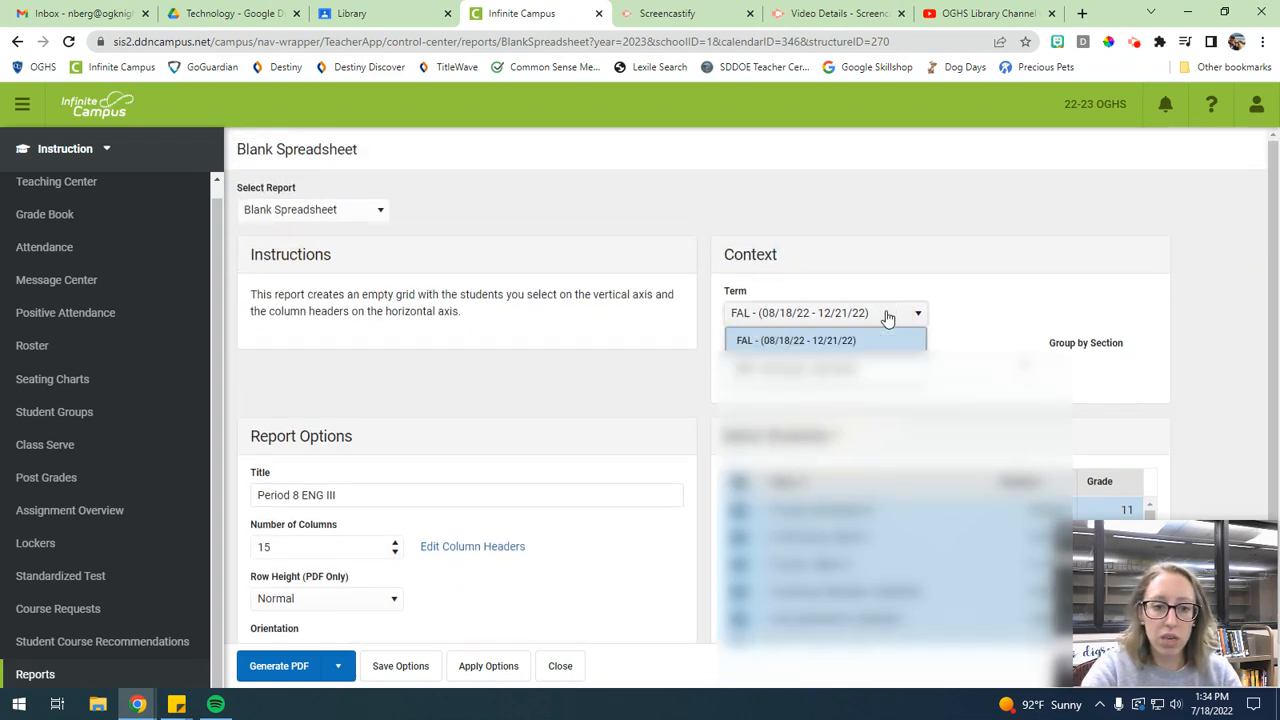
click(810, 362)
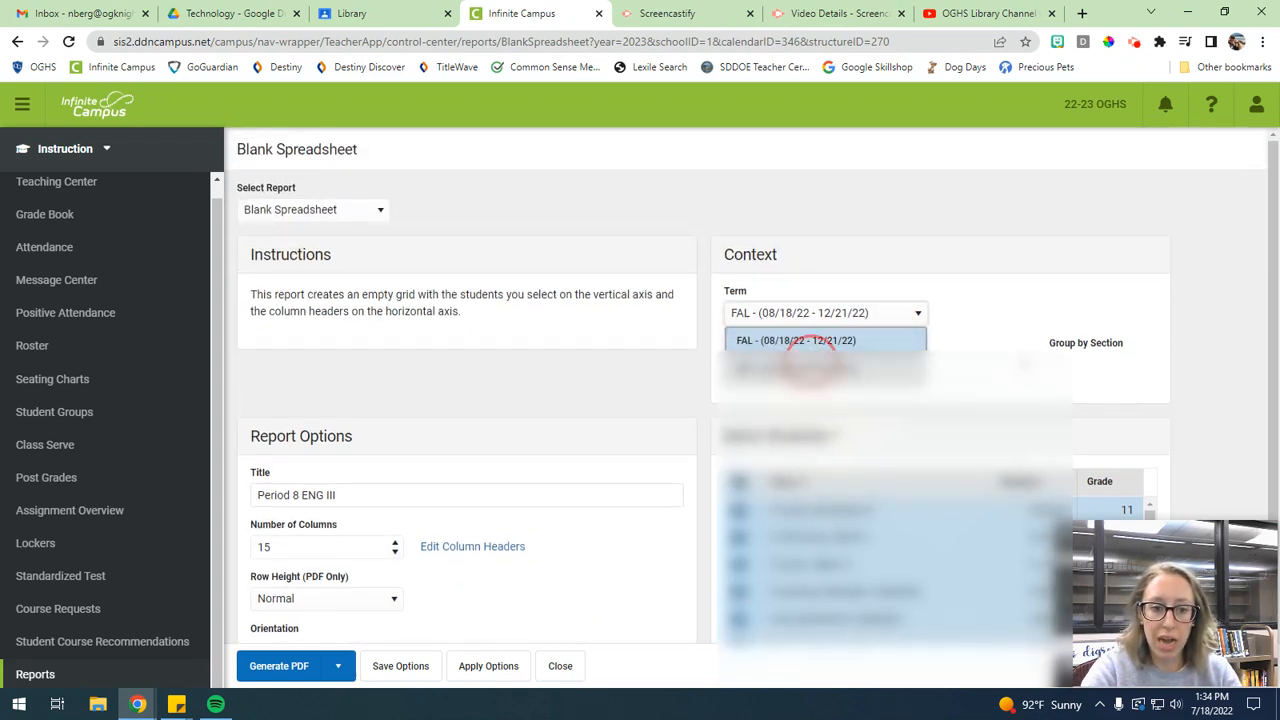
scroll(974, 326, down, 1)
click(866, 285)
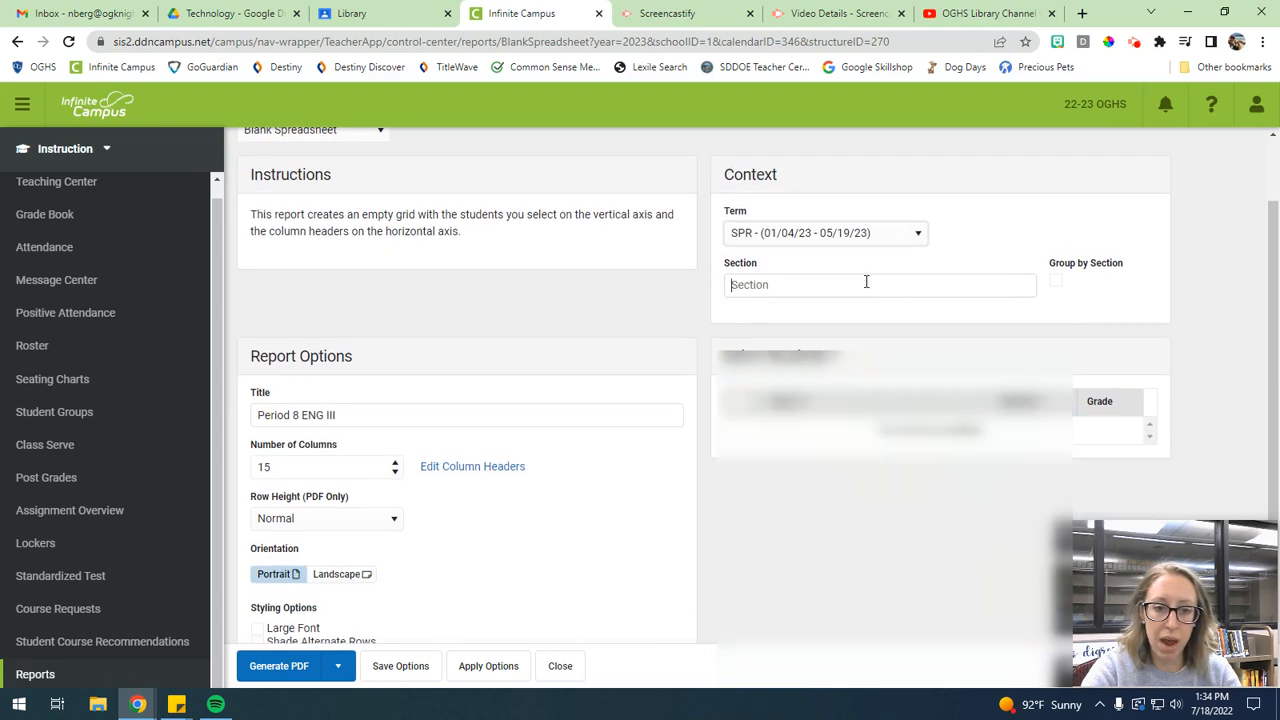
click(866, 284)
click(780, 343)
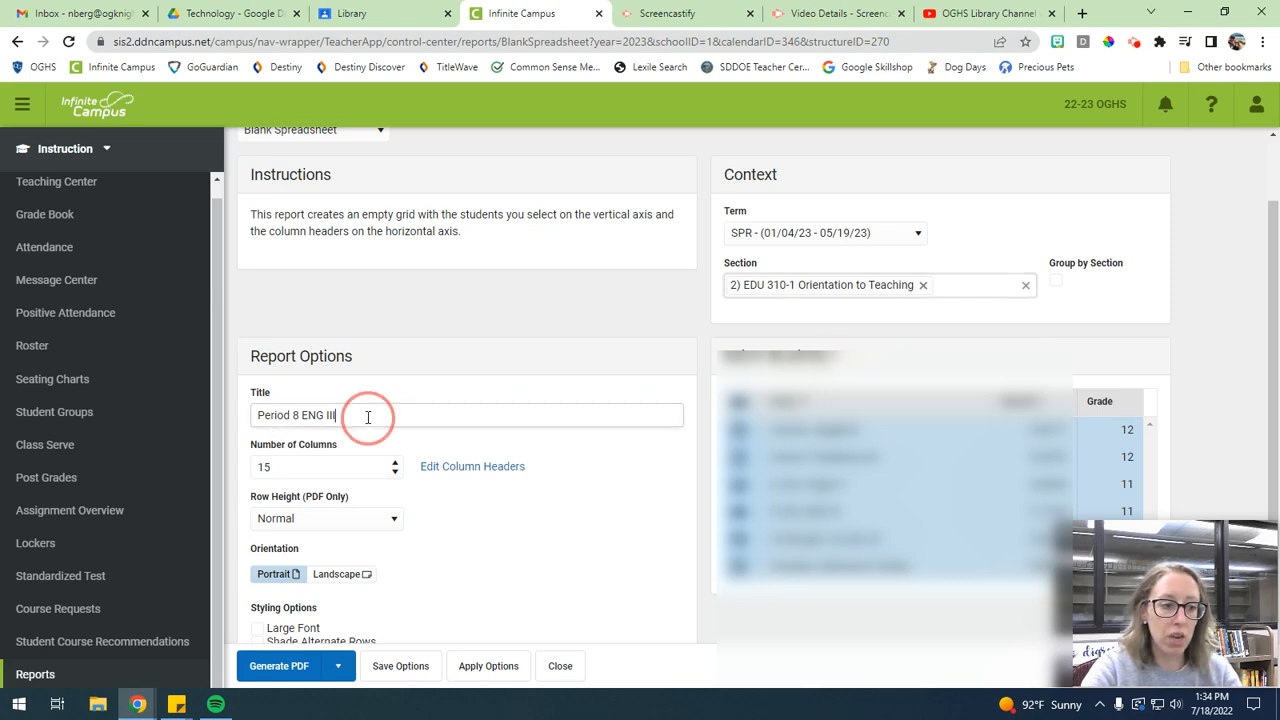
Replace the report title with "Orientation to Teaching".
drag(366, 414, 209, 424)
text(Orientation to Teach)
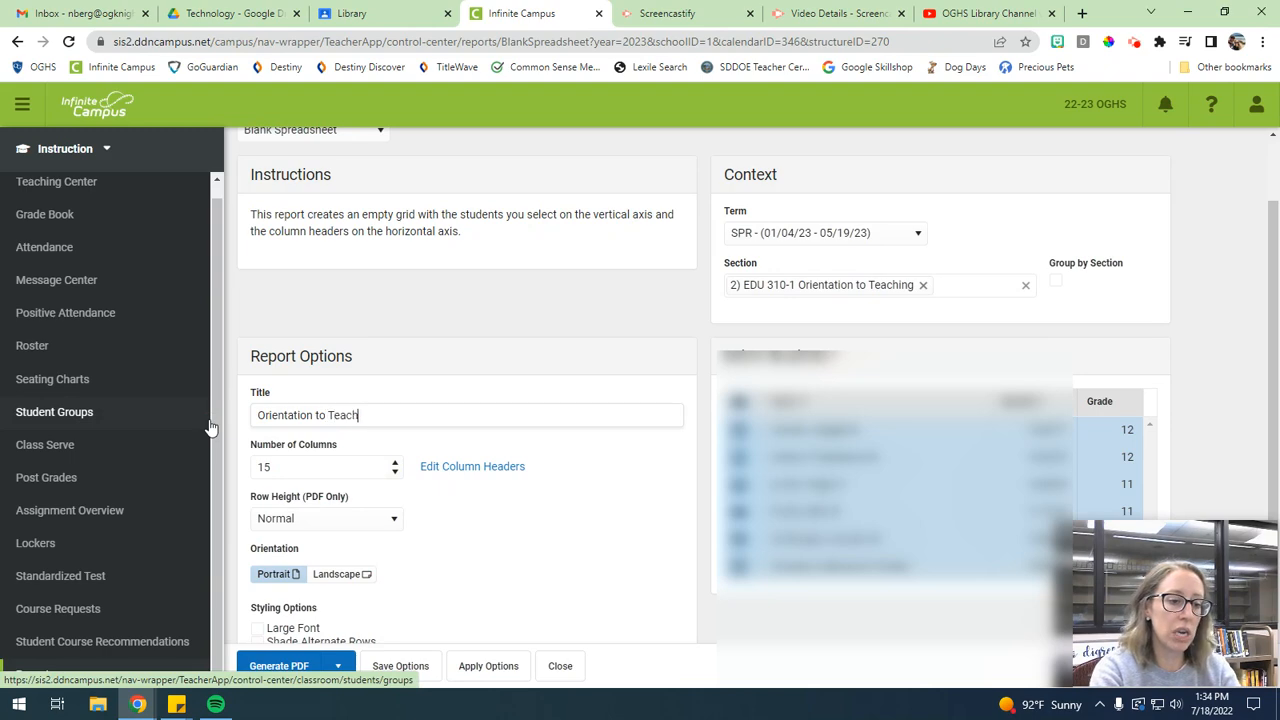
text(ing)
Generate the blank spreadsheet as a PDF, enlarge its window to view the grid, and close it.
scroll(374, 430, down, 1)
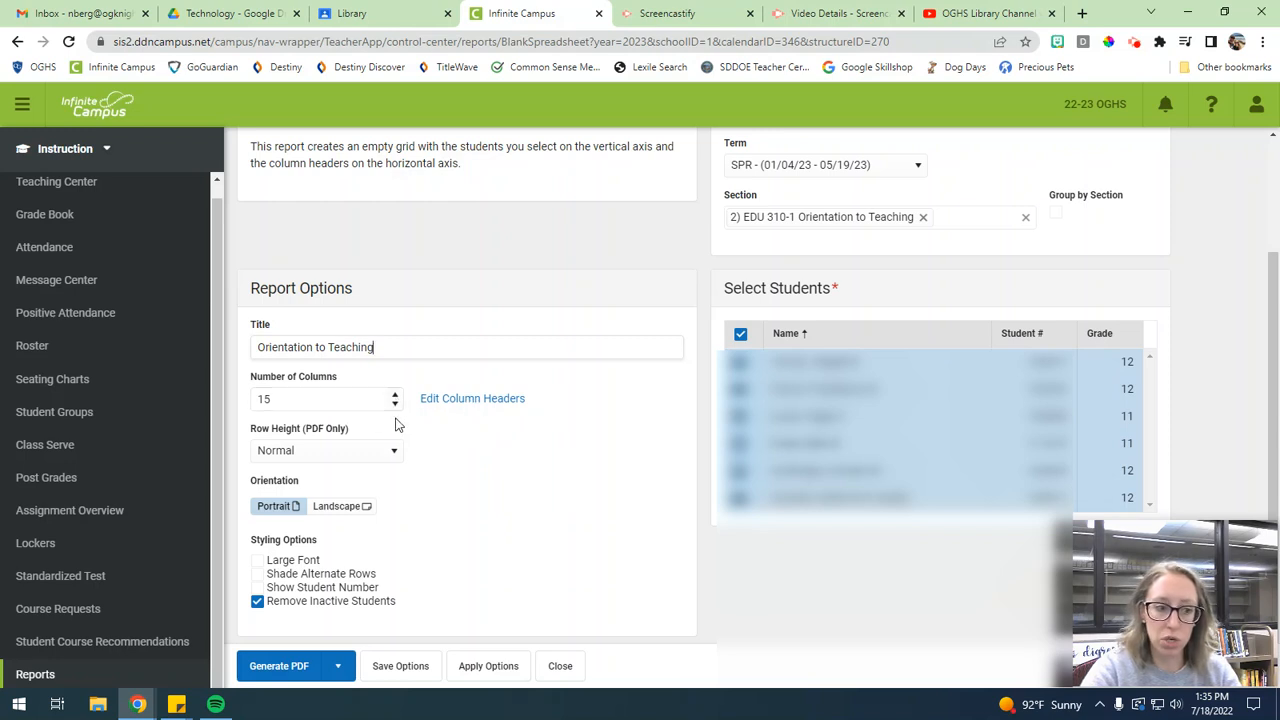
click(291, 667)
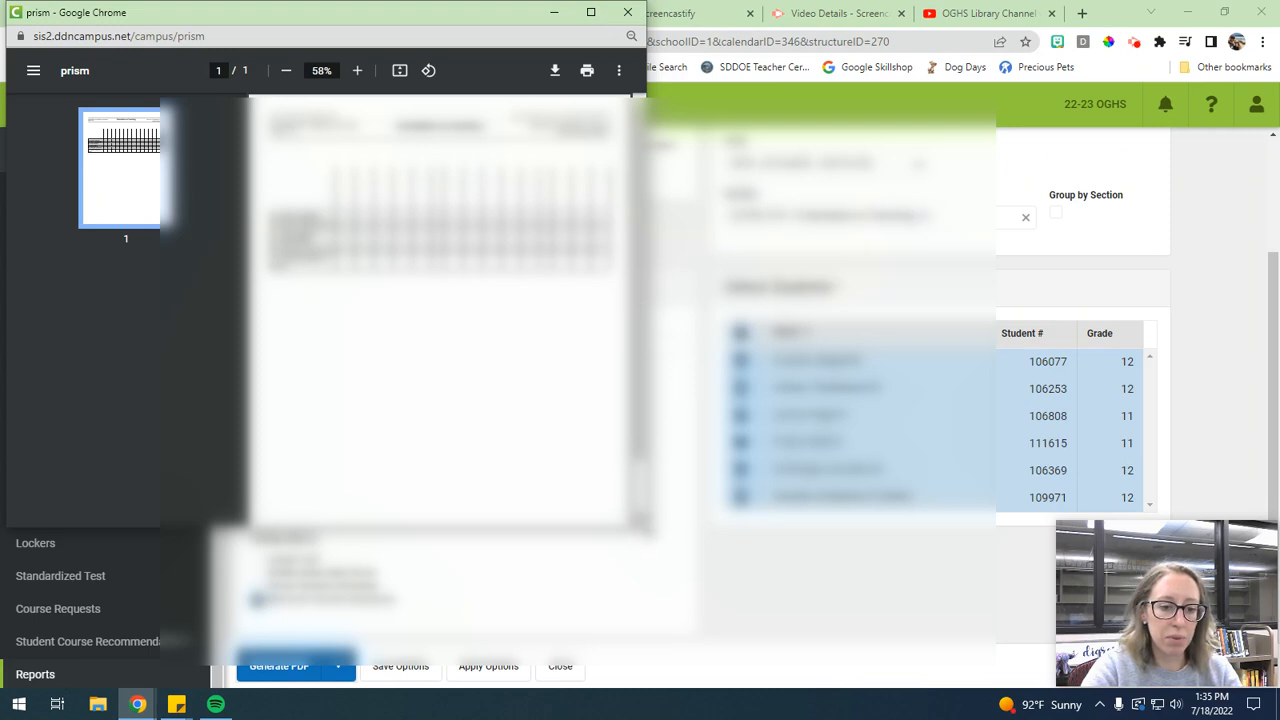
drag(646, 527, 1006, 666)
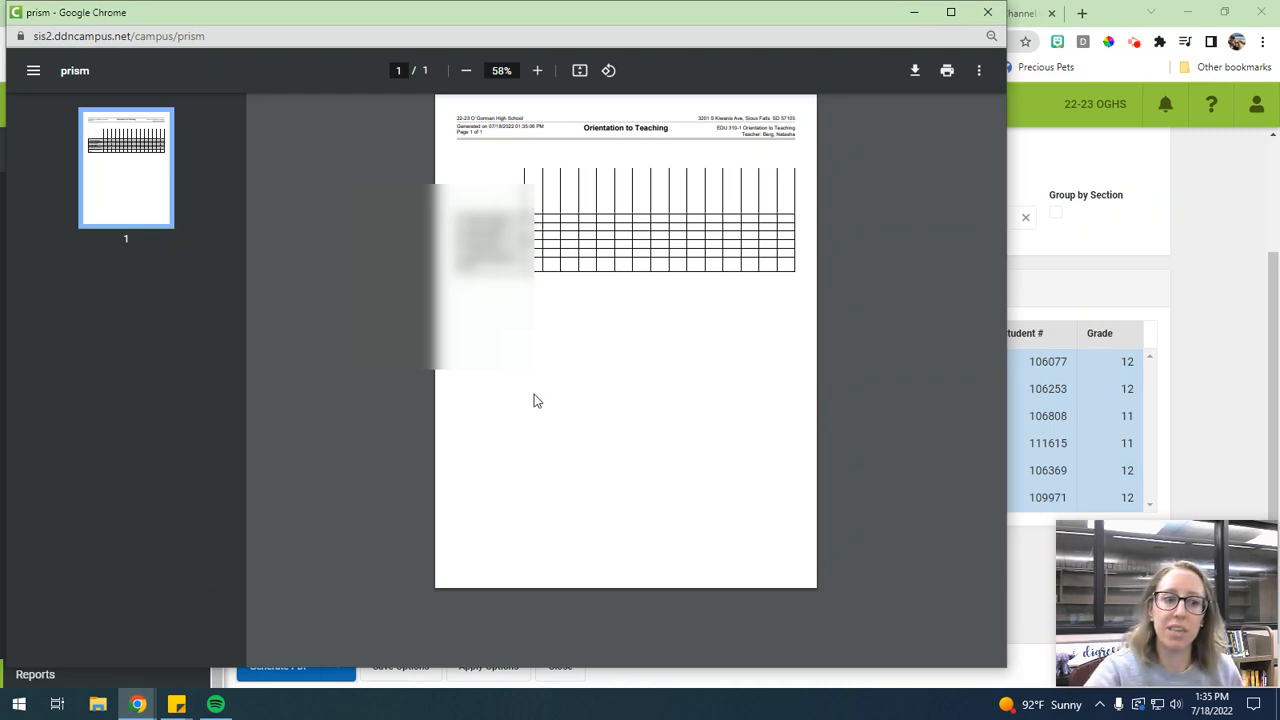
click(988, 15)
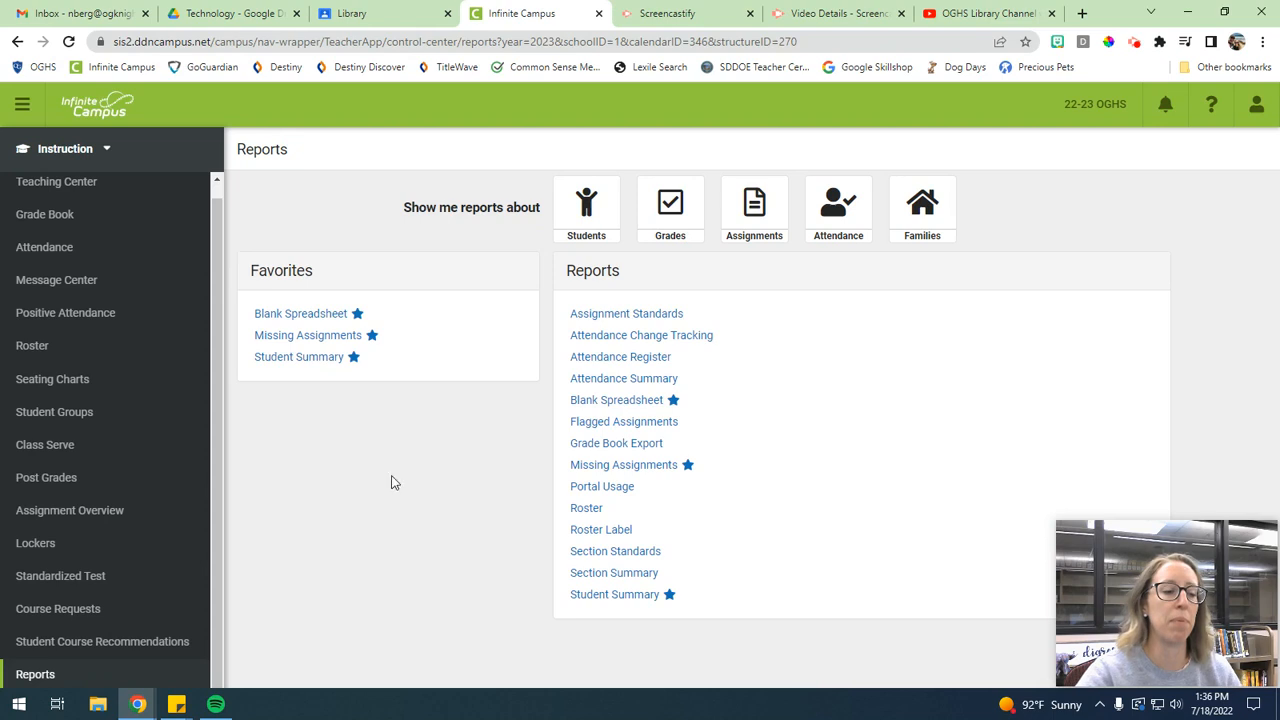
Open the Missing Assignments report, set it to the SPR term and section 2) EDU 310-1 Orientation to Teaching, and close it.
click(640, 470)
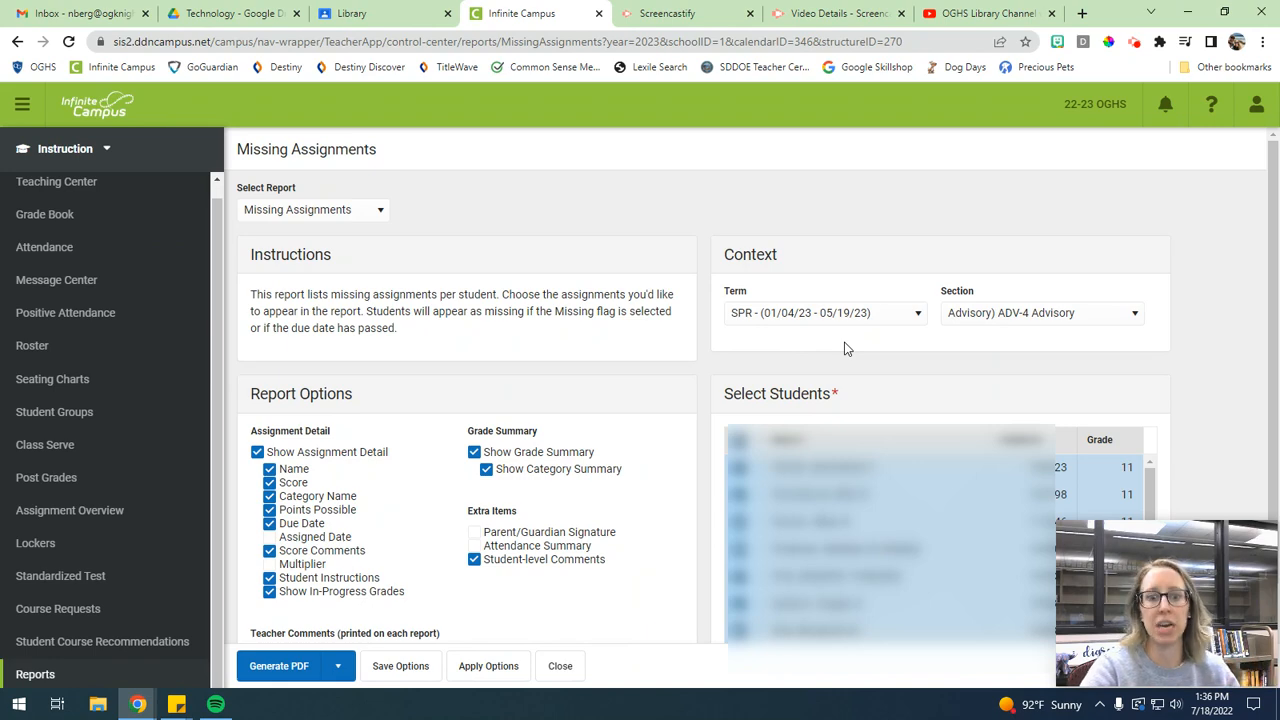
click(900, 316)
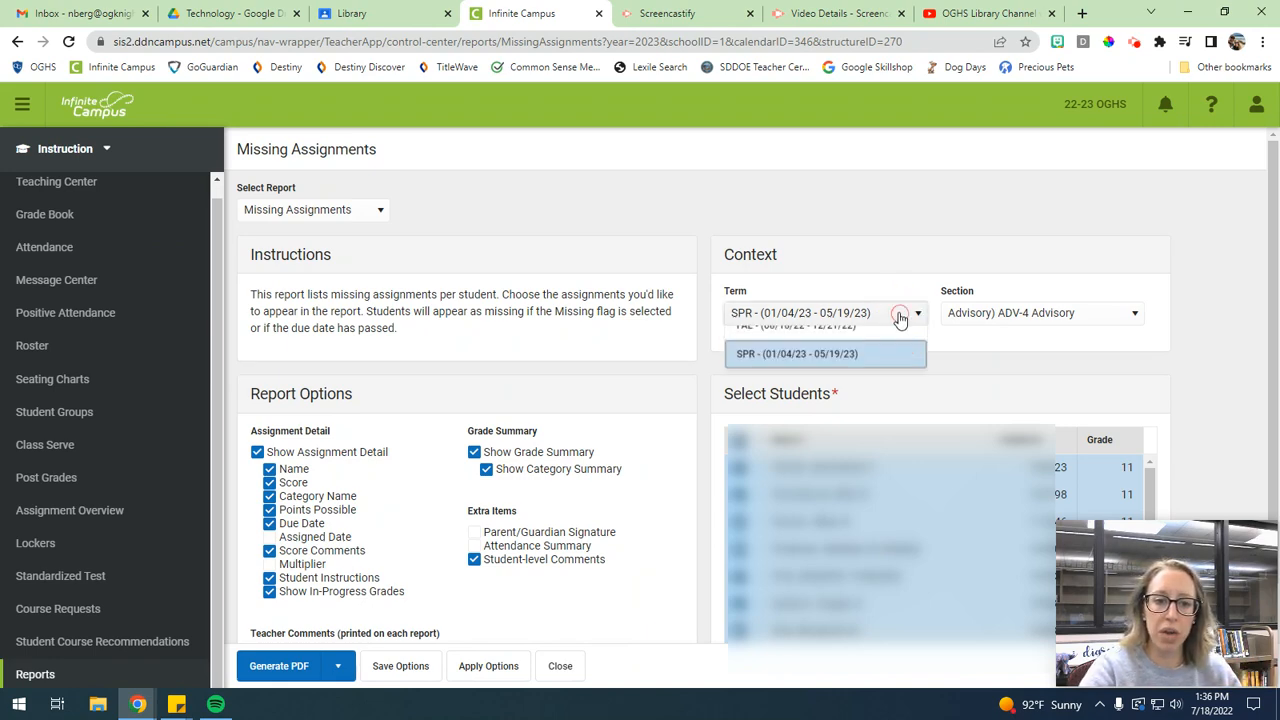
click(880, 340)
click(905, 316)
click(835, 370)
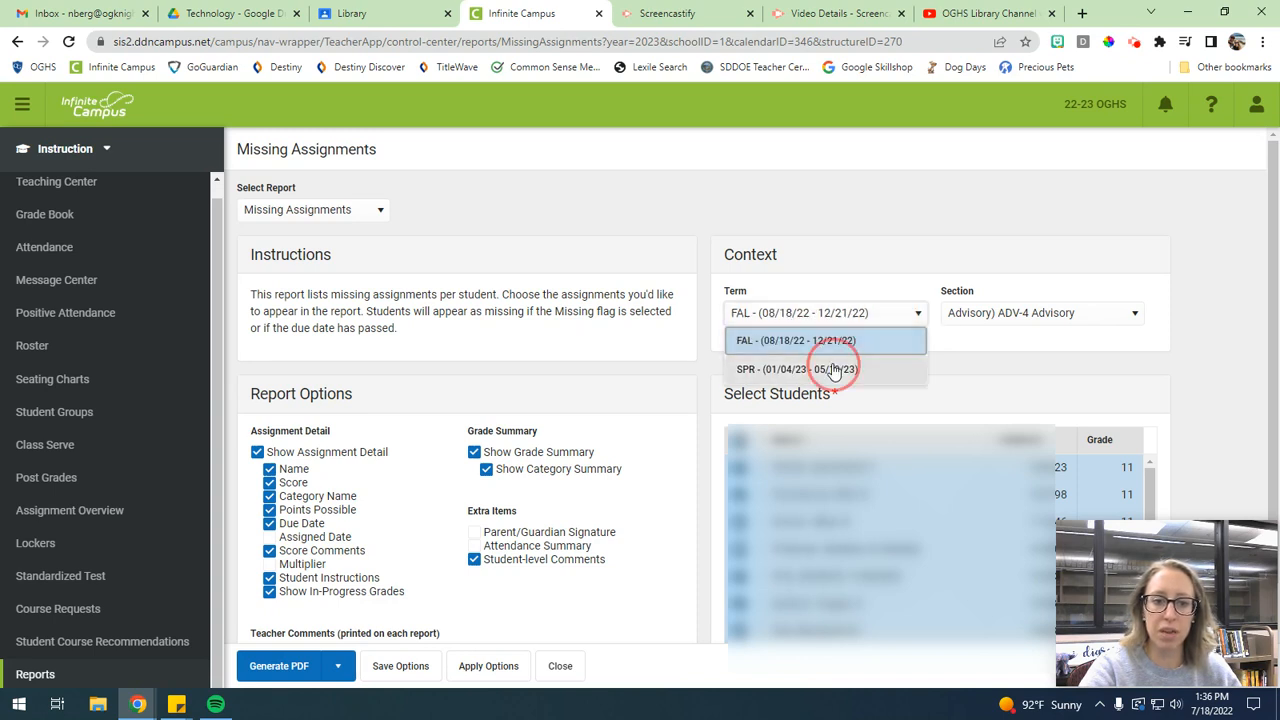
click(1020, 313)
click(1053, 402)
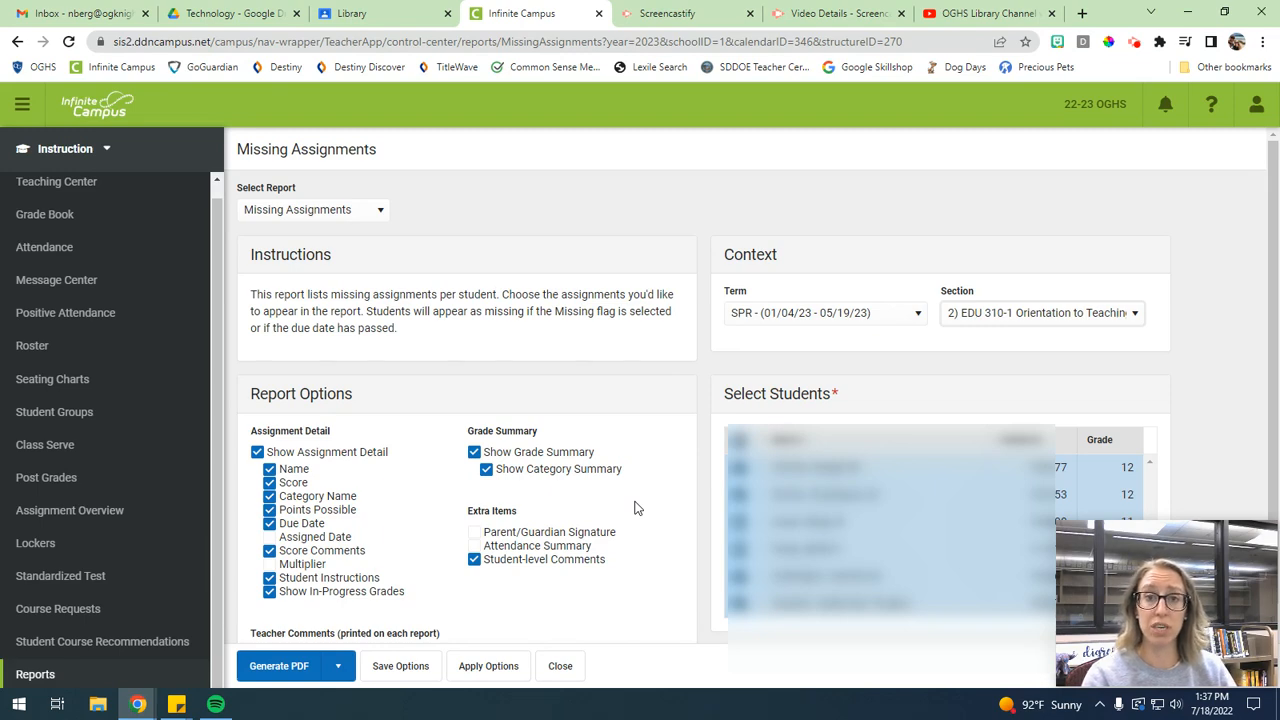
click(559, 666)
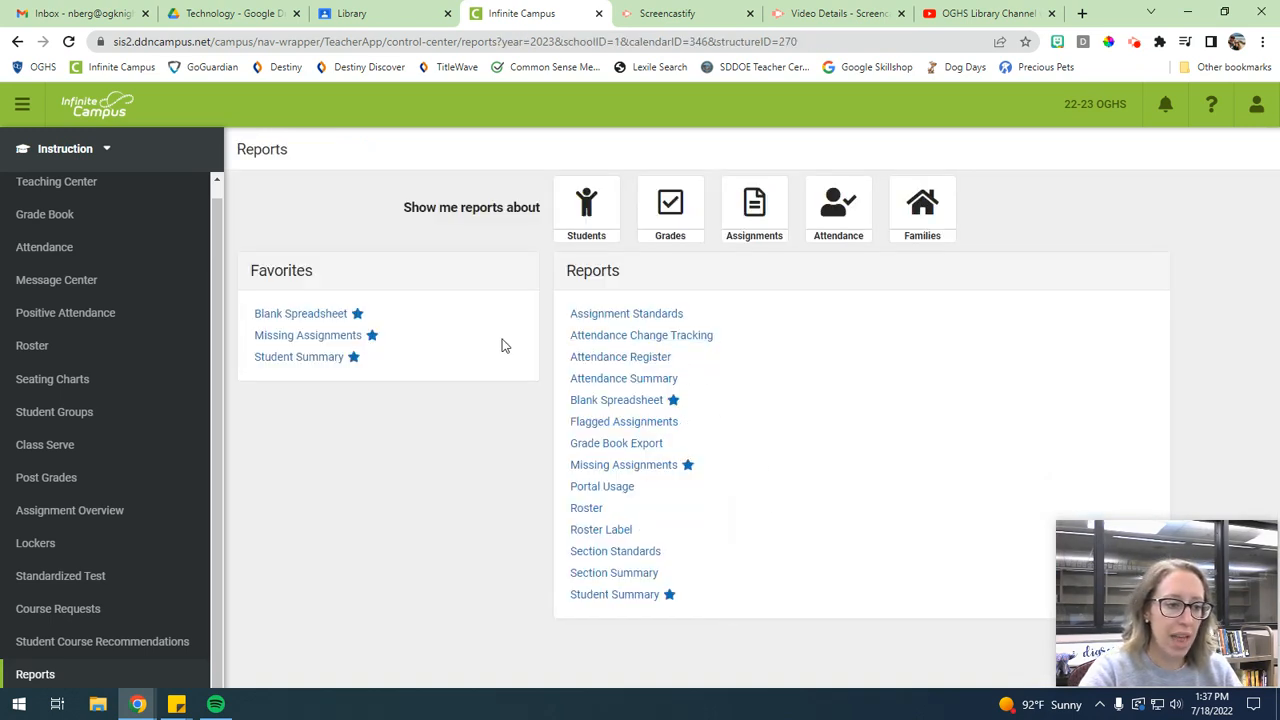
Open the Student Summary report, review its page printing, assignment detail and grade summary options, and return to the reports list.
click(630, 595)
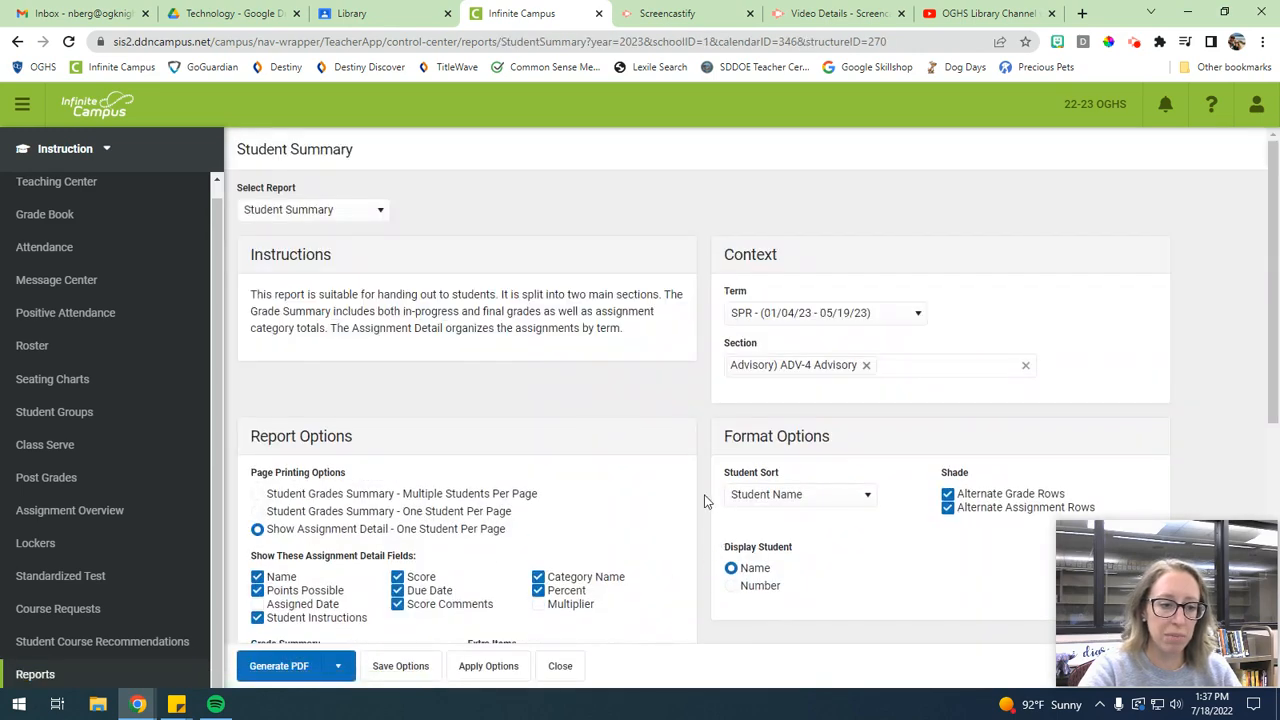
scroll(690, 480, down, 2)
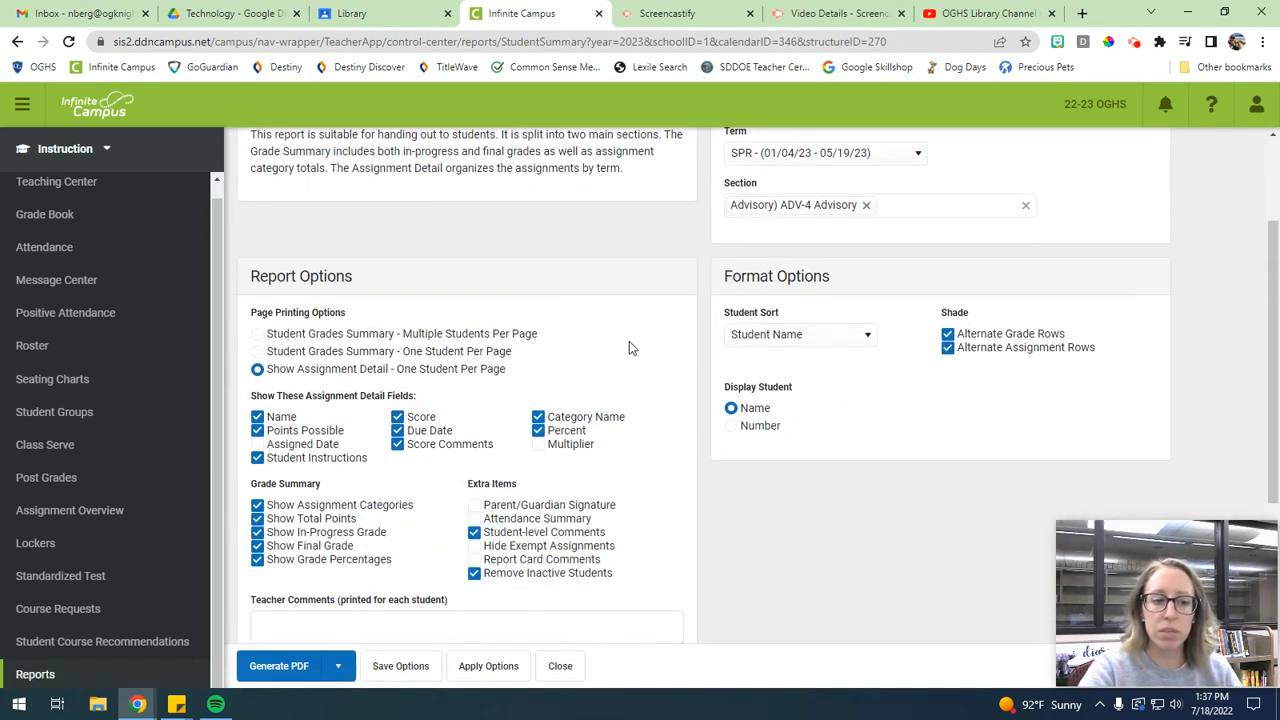
scroll(630, 345, up, 2)
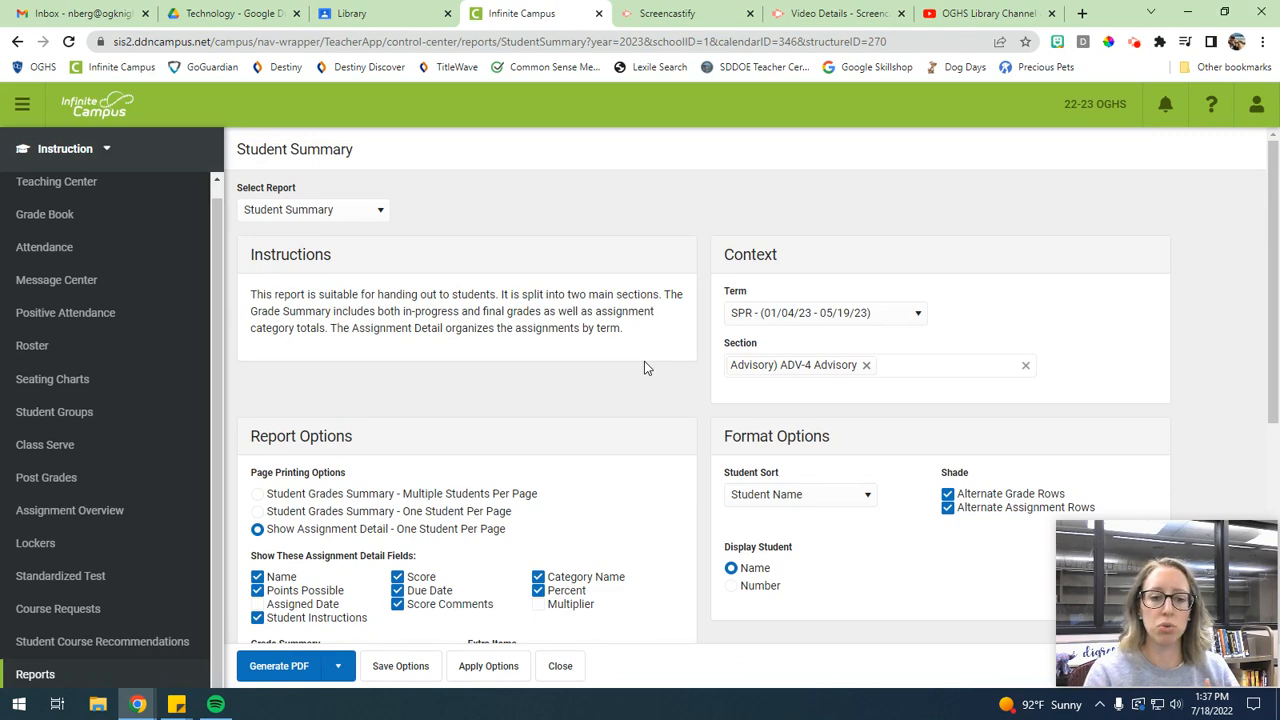
scroll(492, 460, down, 2)
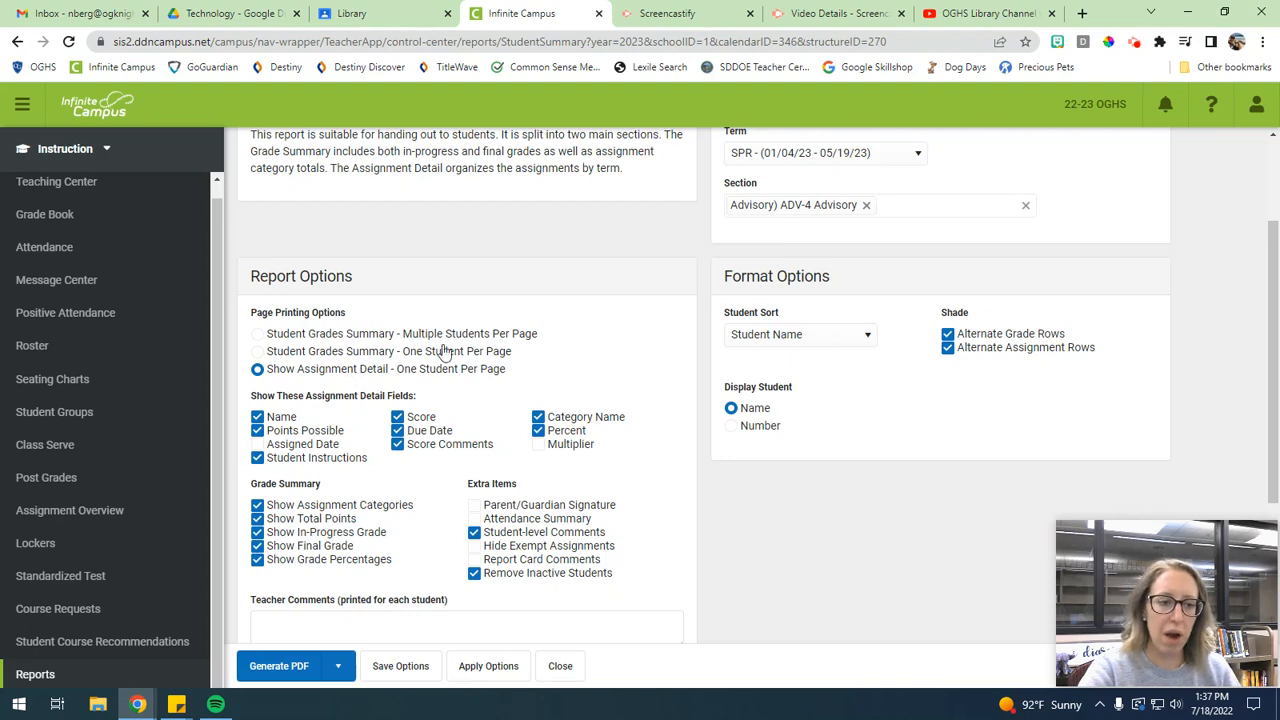
scroll(622, 415, up, 1)
scroll(633, 267, up, 1)
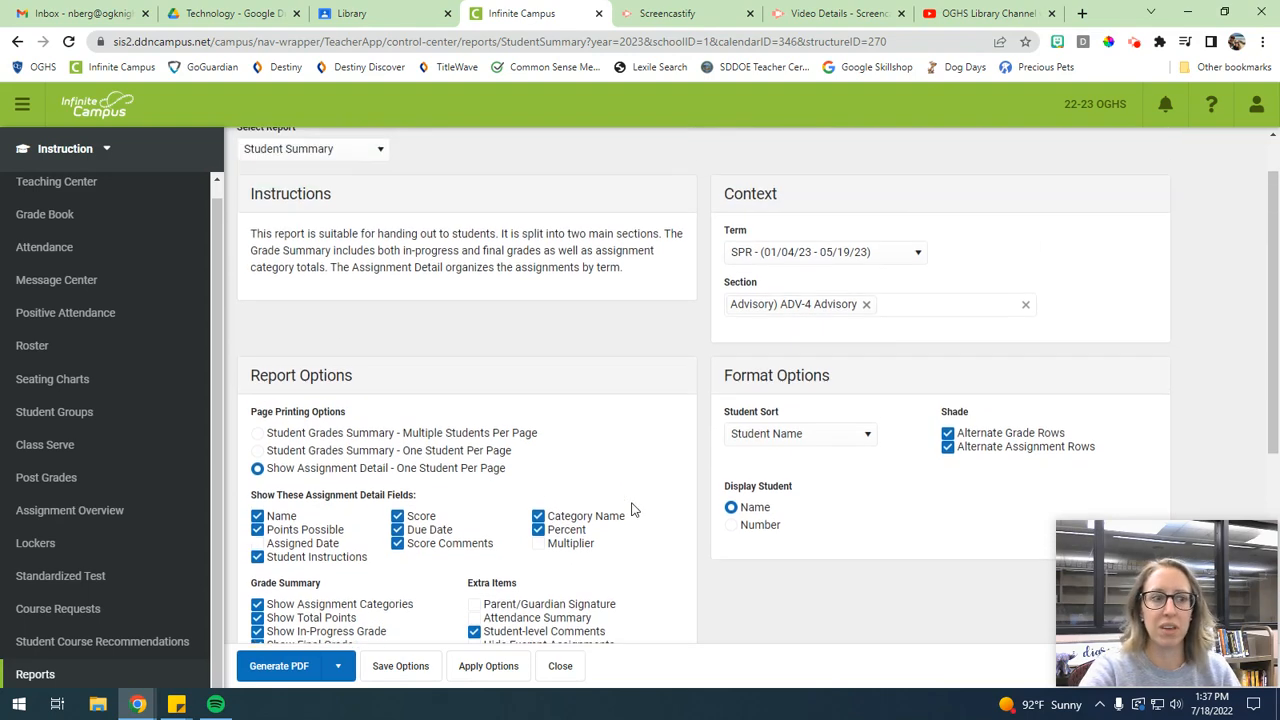
click(560, 665)
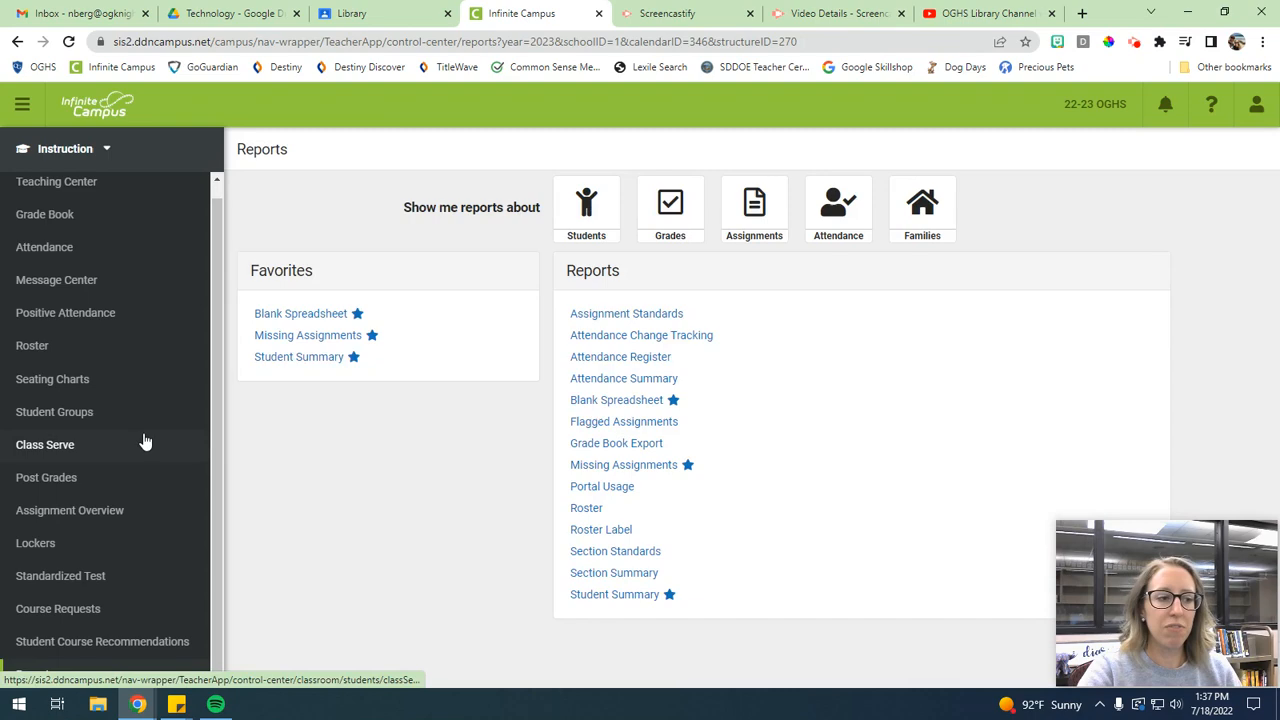
scroll(143, 443, up, 1)
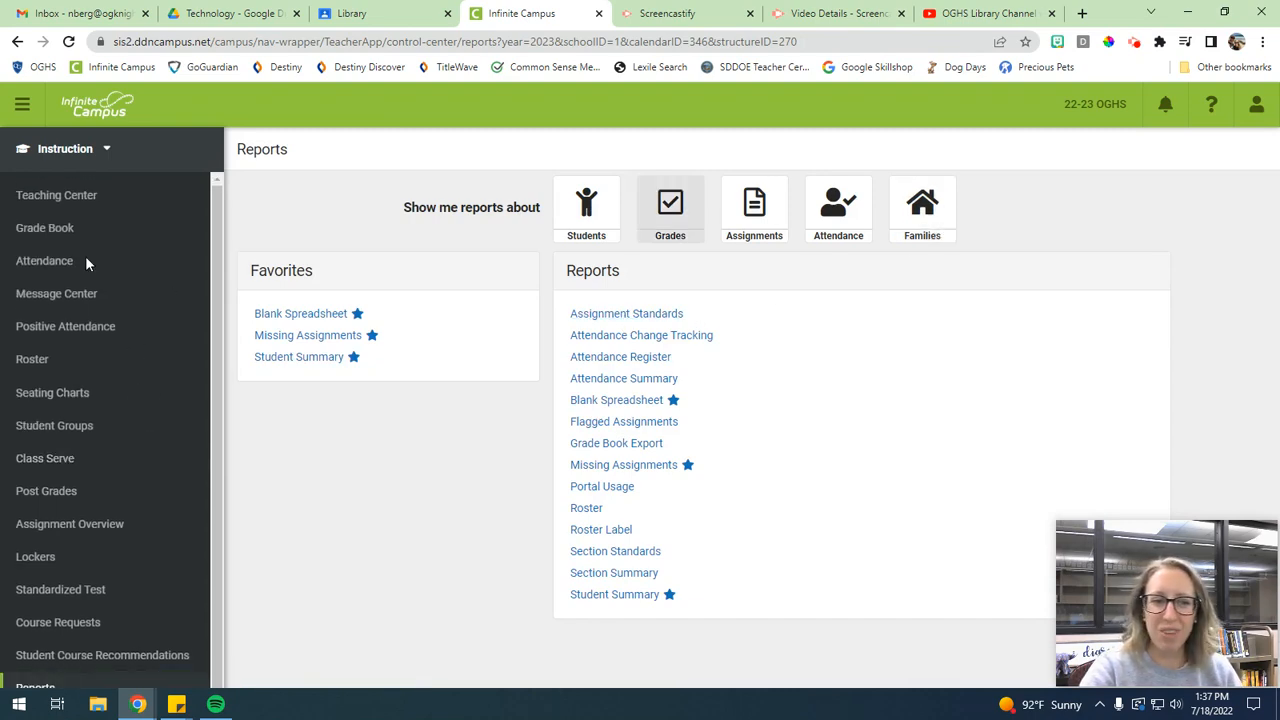